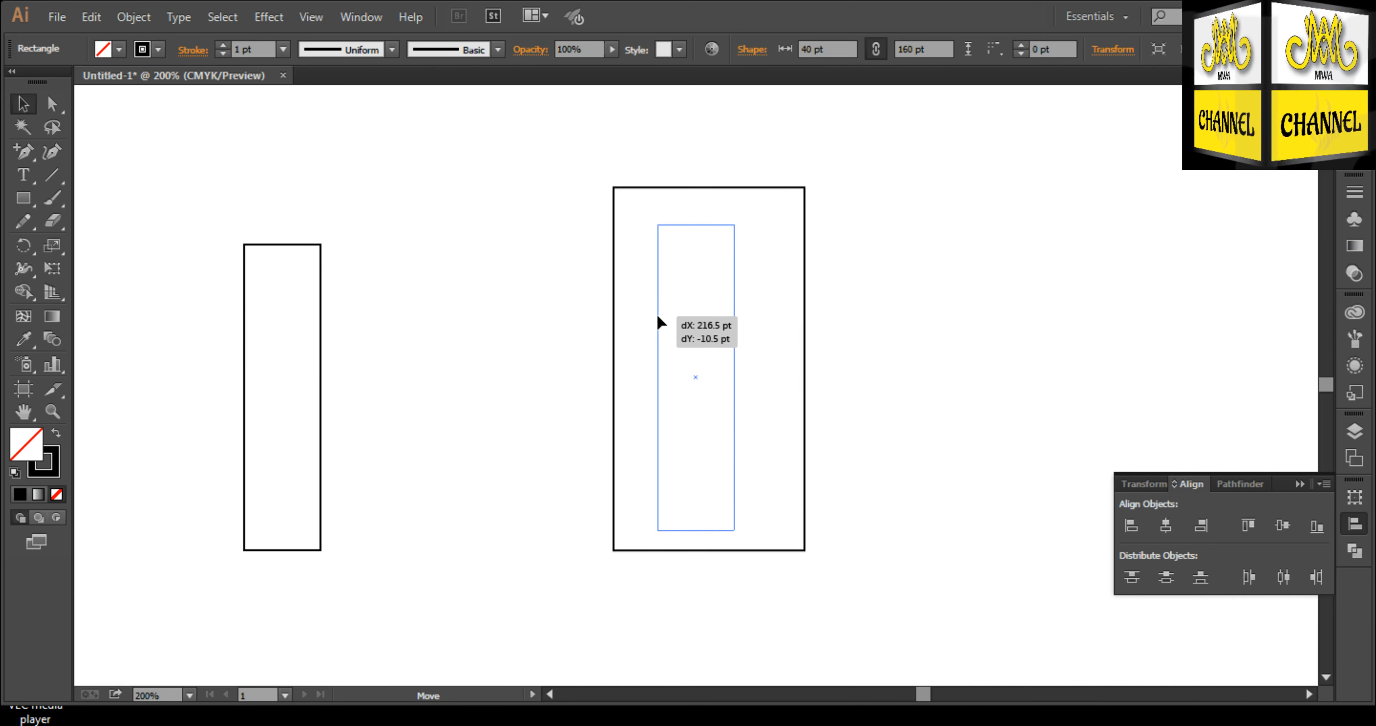
# Center the narrow 40 × 160 pt rectangle horizontally within the larger rectangle and align their bottom edges.
pyautogui.moveTo(577, 270); pyautogui.dragTo(725, 359)
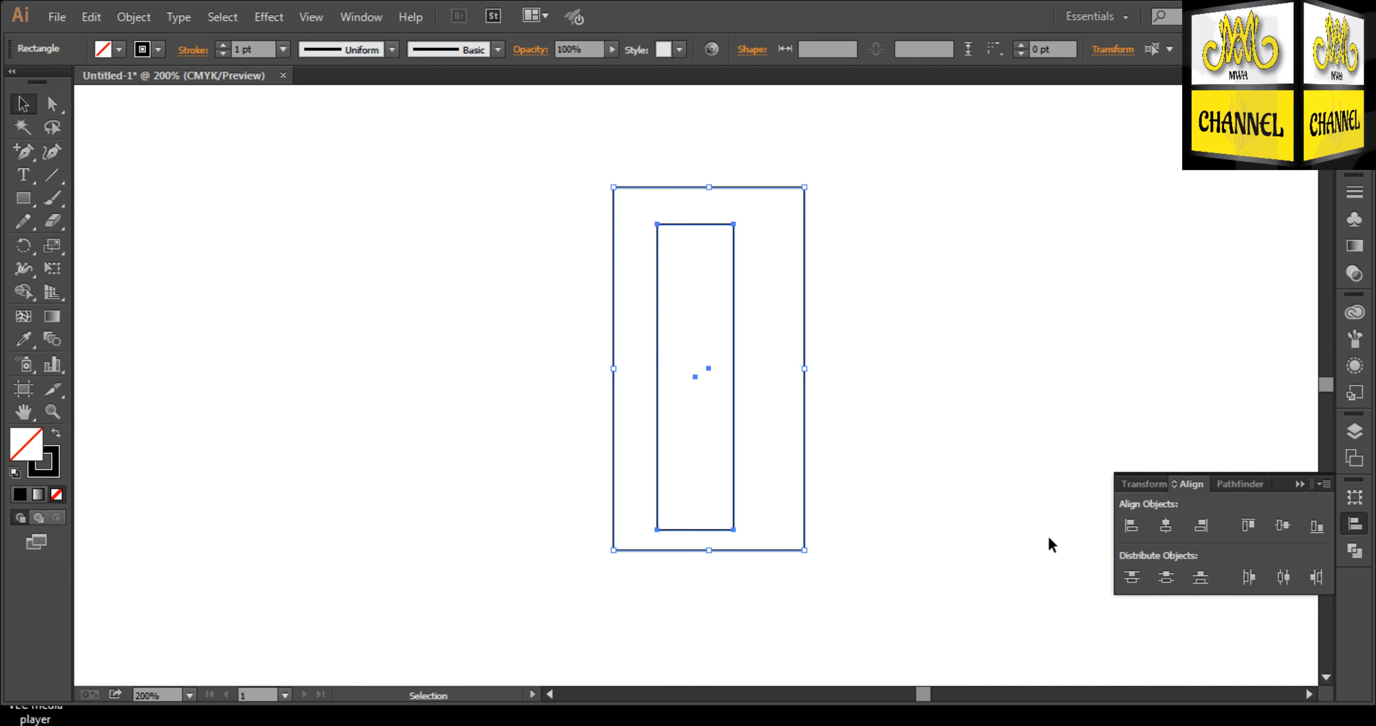
pyautogui.click(805, 422)
pyautogui.click(1166, 525)
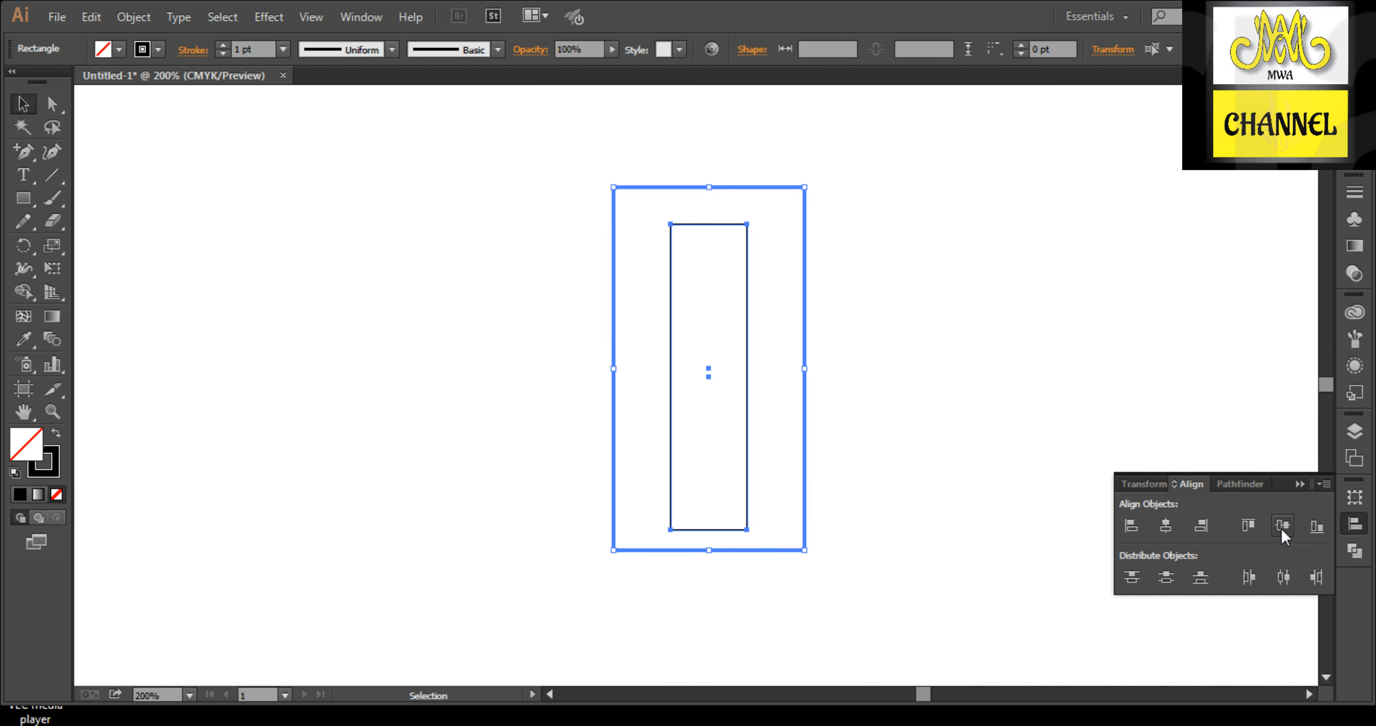
pyautogui.click(1283, 526)
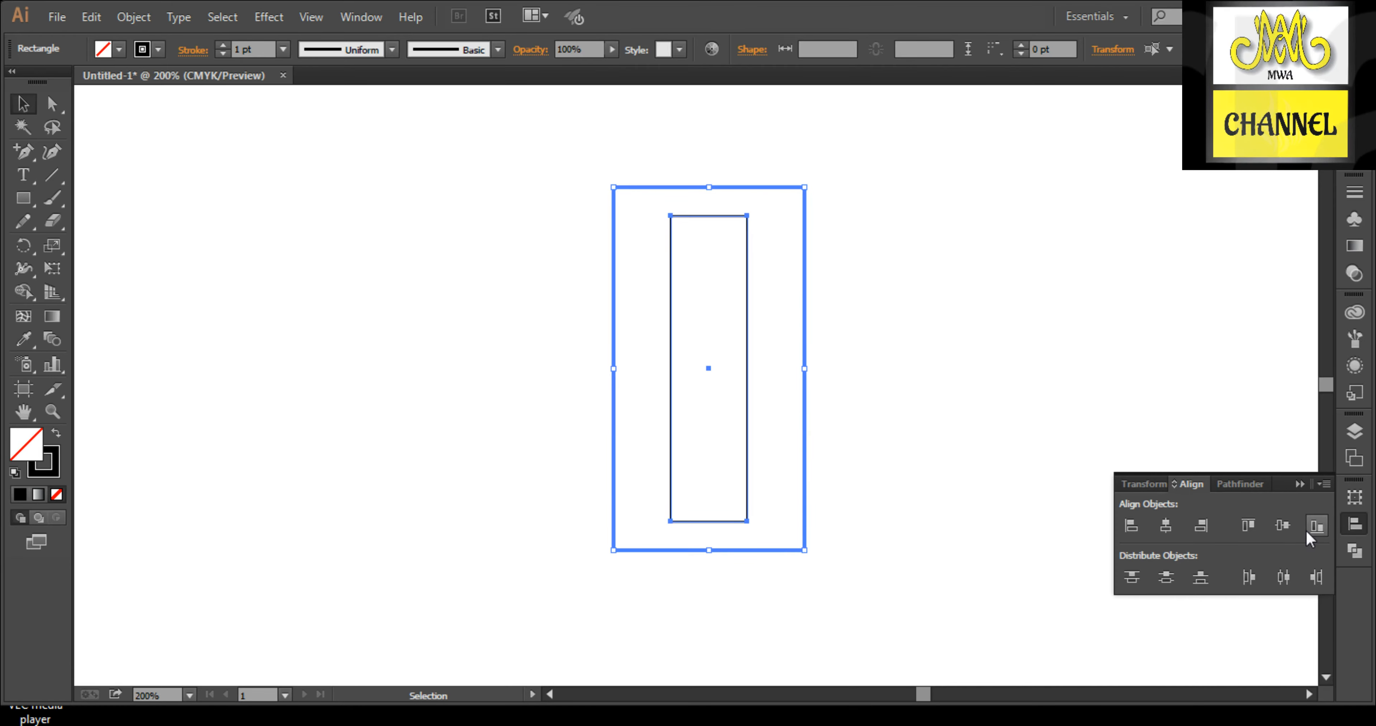
pyautogui.click(1317, 527)
pyautogui.click(863, 437)
# Paste a copy of the outer rectangle in front and shrink it from the top to a low strip along the base.
pyautogui.click(613, 217)
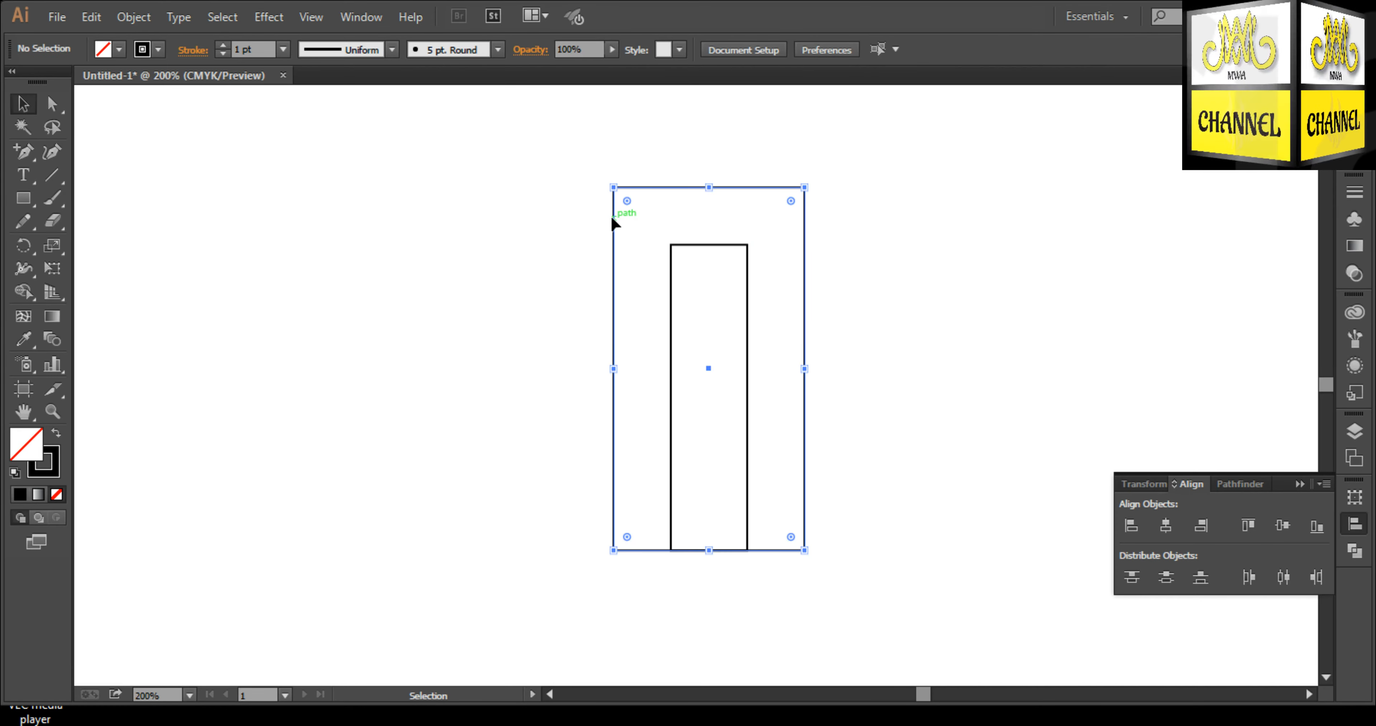
pyautogui.click(134, 16)
pyautogui.moveTo(166, 139)
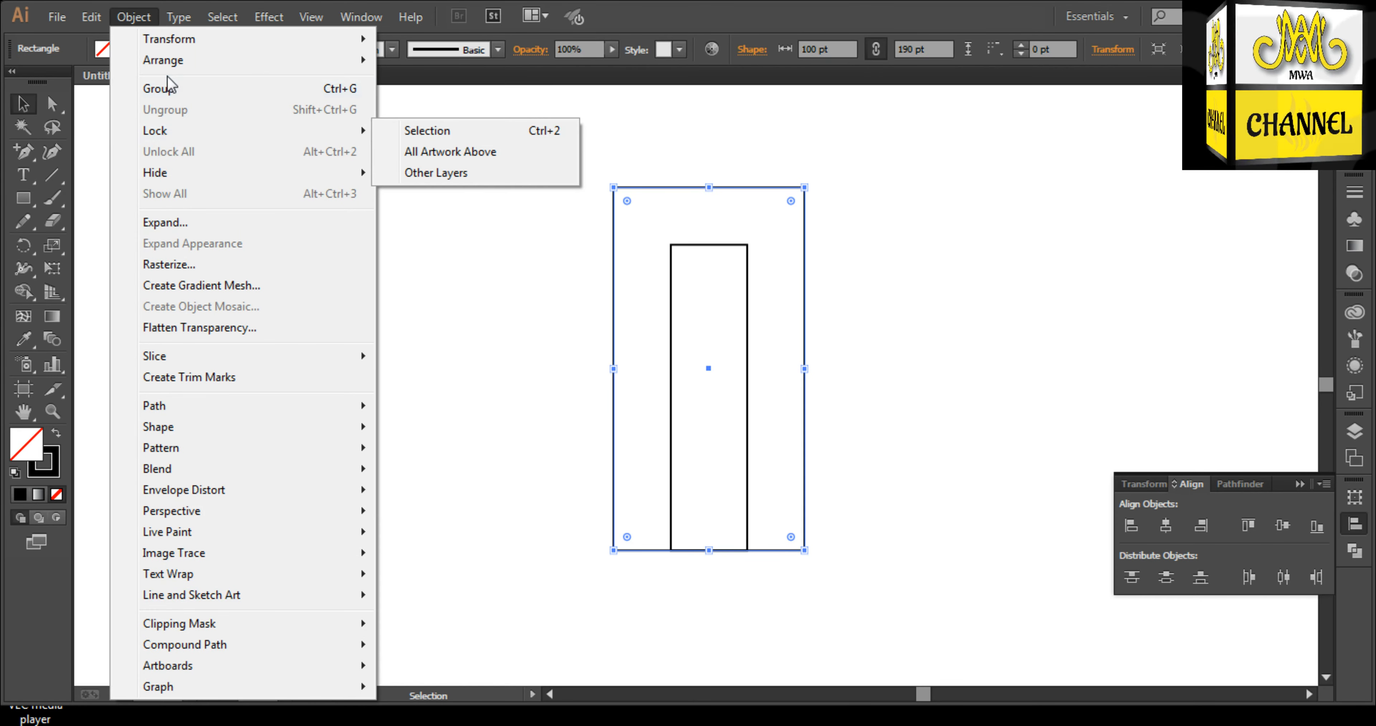
pyautogui.click(92, 17)
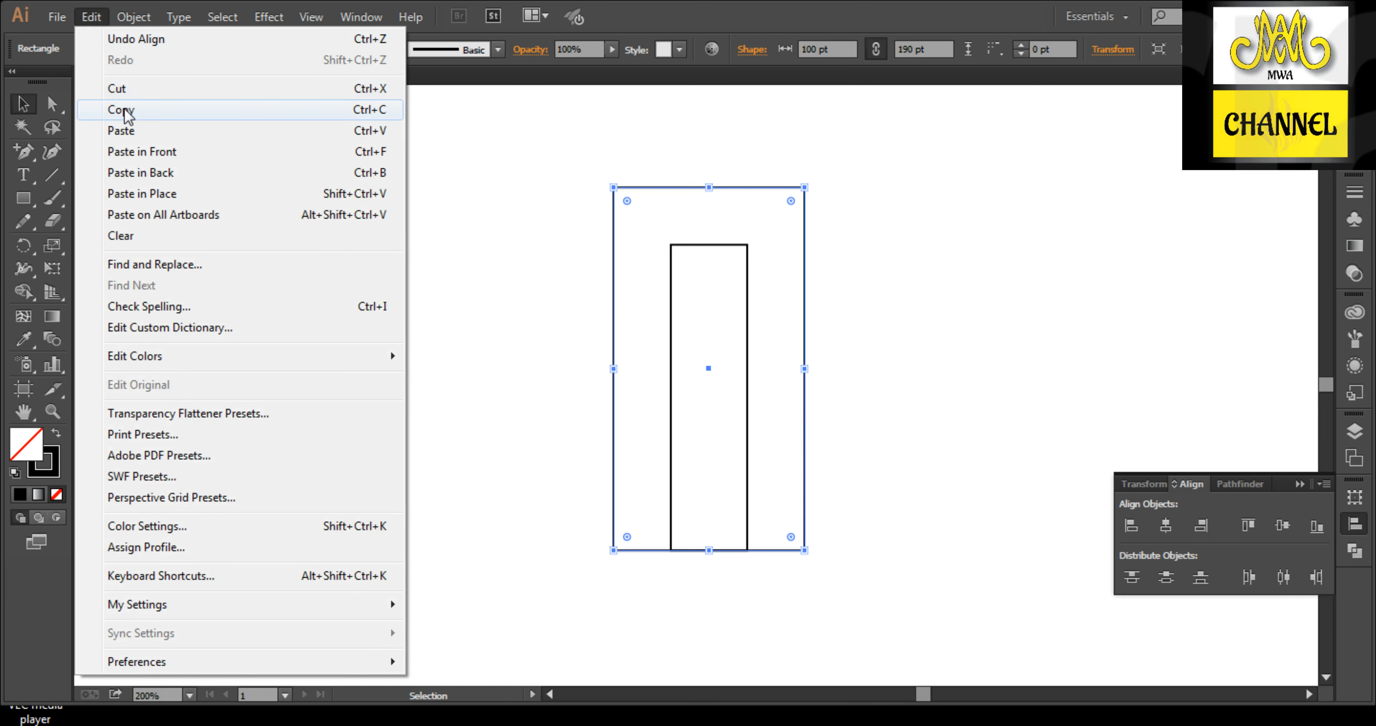
pyautogui.click(121, 109)
pyautogui.click(92, 17)
pyautogui.click(165, 153)
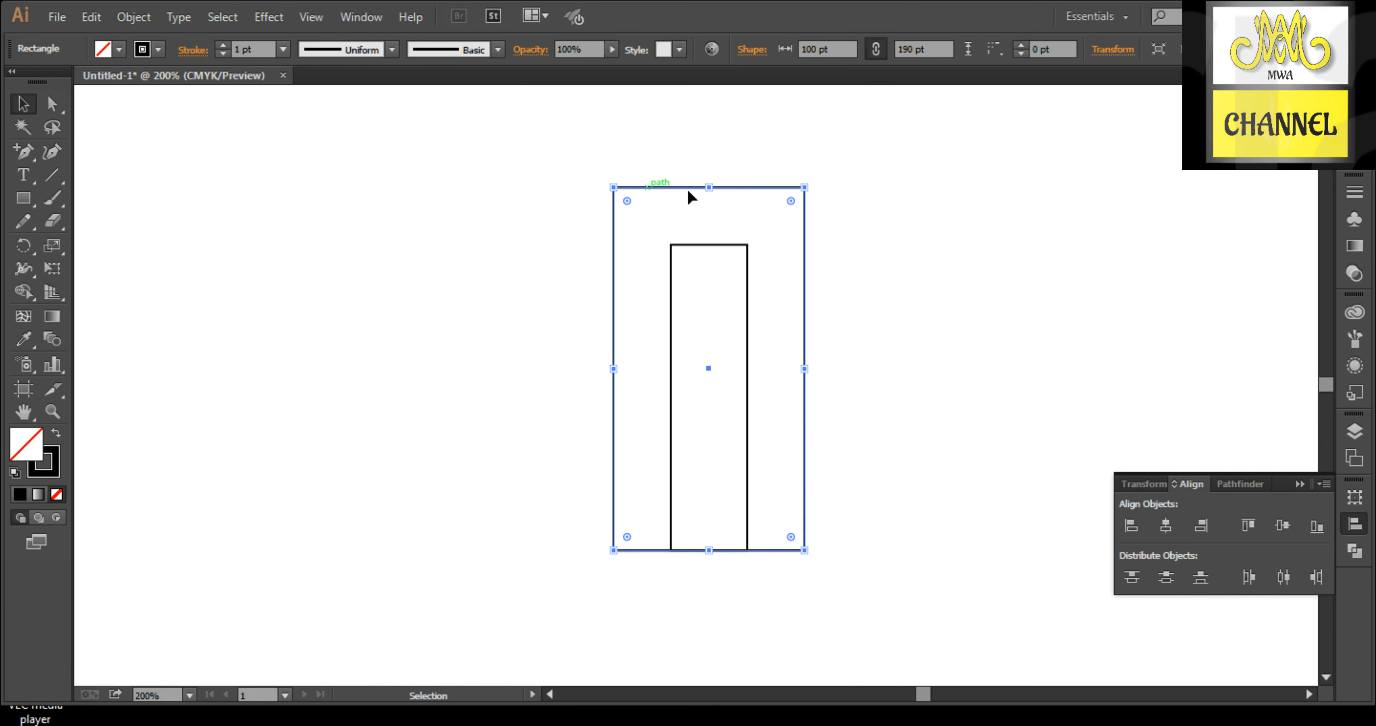
pyautogui.moveTo(712, 188); pyautogui.dragTo(716, 502)
pyautogui.click(572, 242)
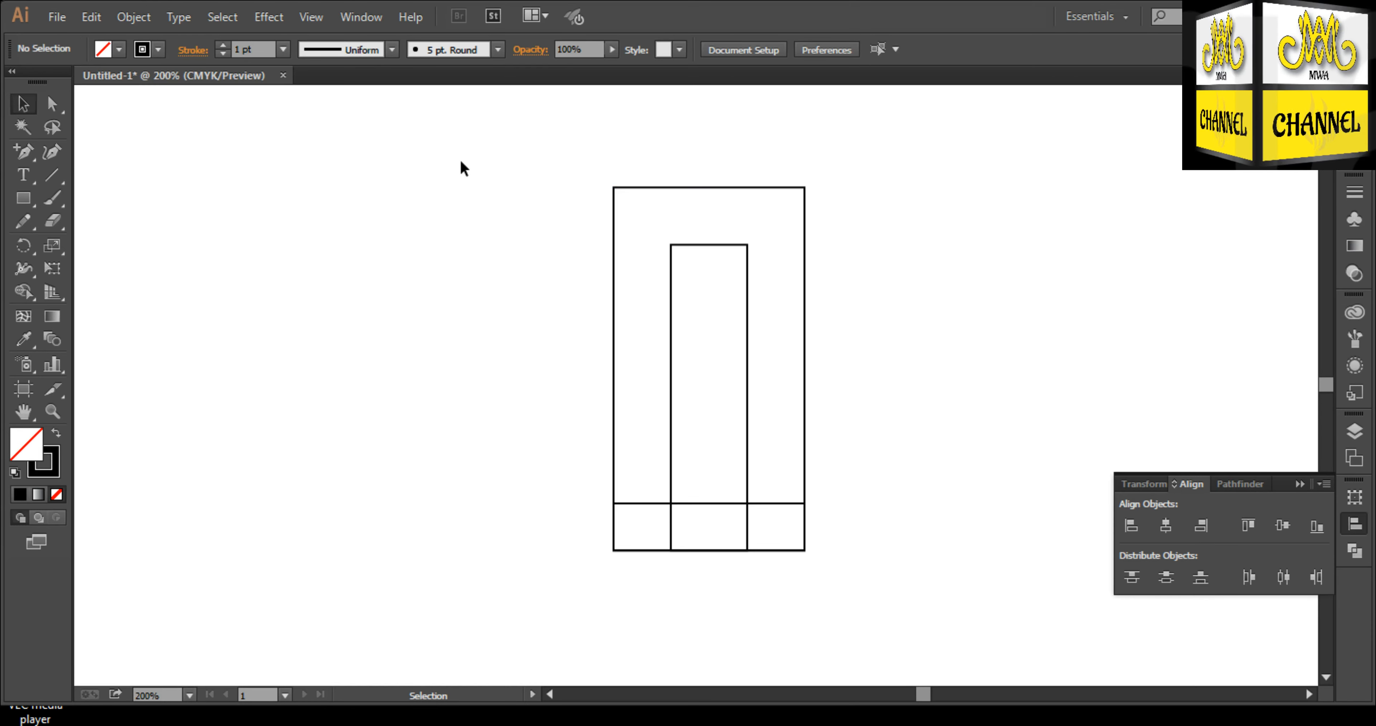
# Round the top-left corners of the outer and inner rectangles with a 40 pt radius.
pyautogui.click(56, 106)
pyautogui.moveTo(576, 153); pyautogui.dragTo(746, 351)
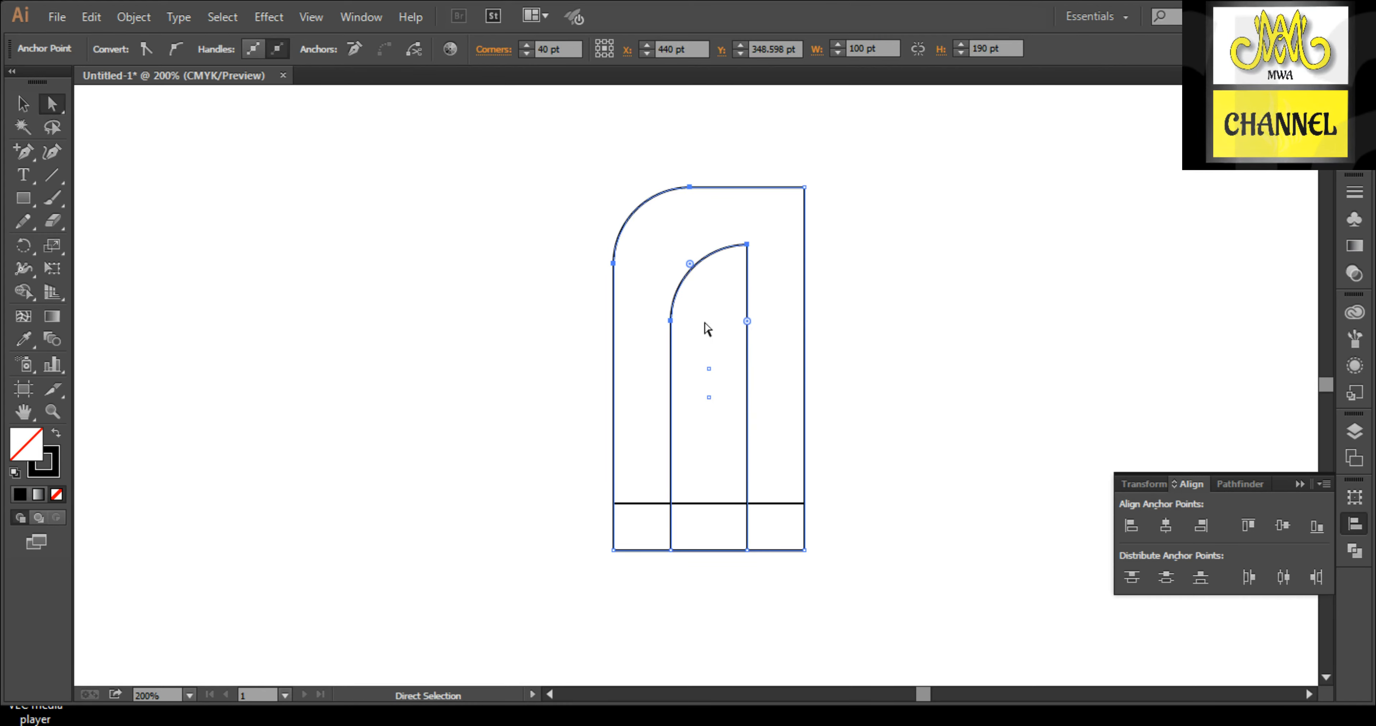
pyautogui.press('v')
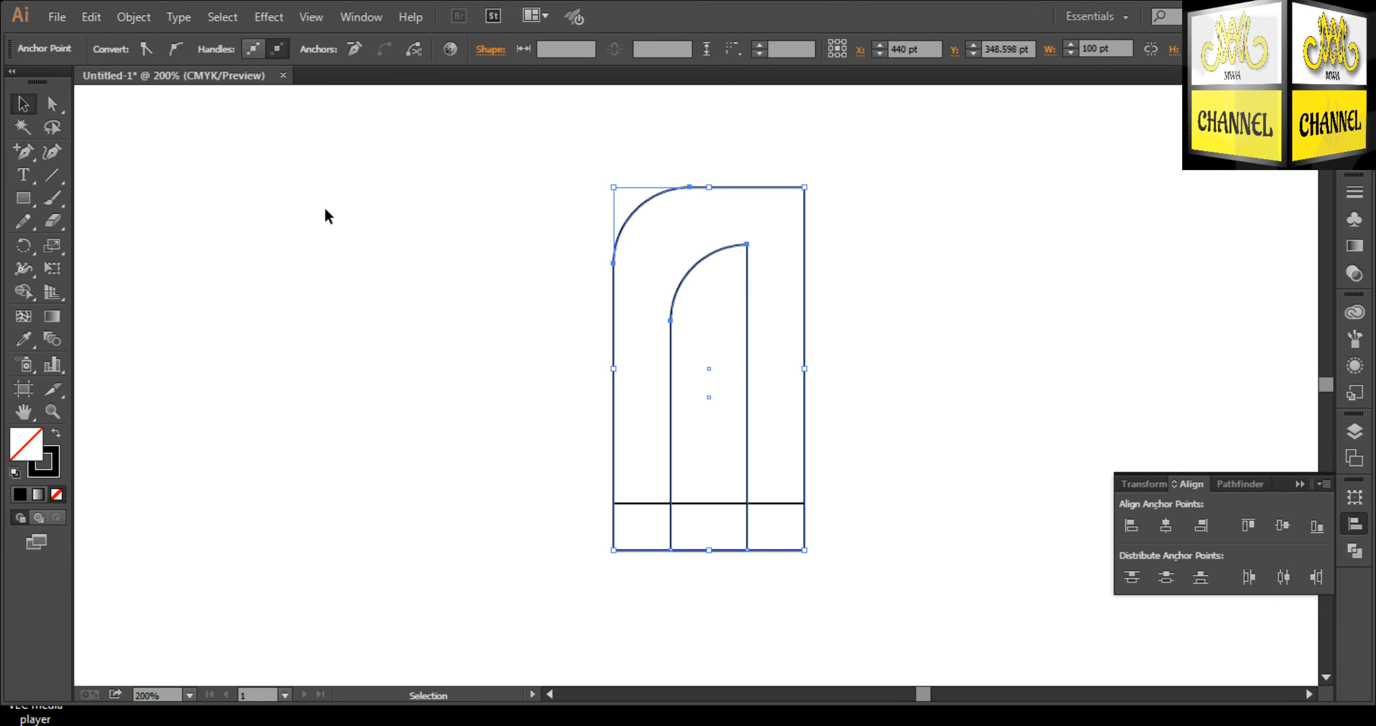
pyautogui.click(500, 277)
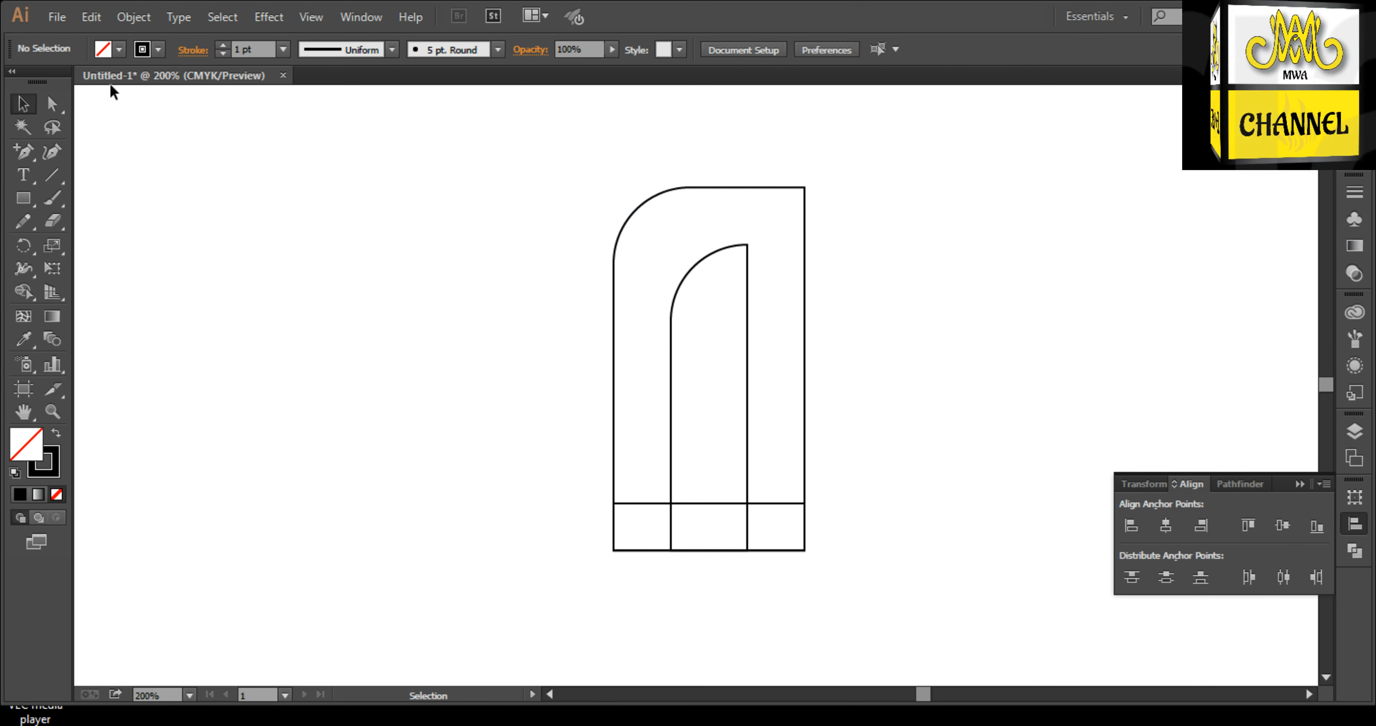
# Increase the outer shape's top-left corner radius to about 63.2 pt.
pyautogui.click(63, 104)
pyautogui.click(631, 214)
pyautogui.moveTo(681, 251); pyautogui.dragTo(733, 317)
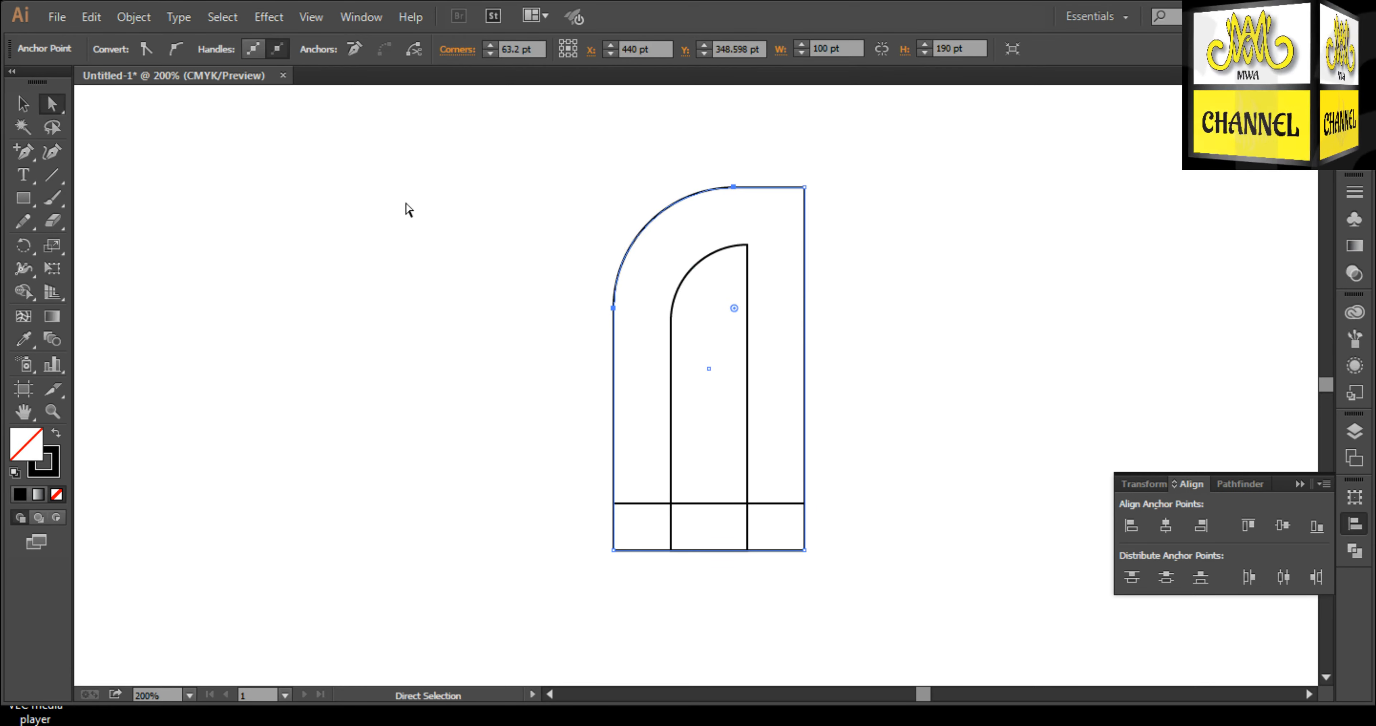
pyautogui.click(390, 210)
pyautogui.click(24, 105)
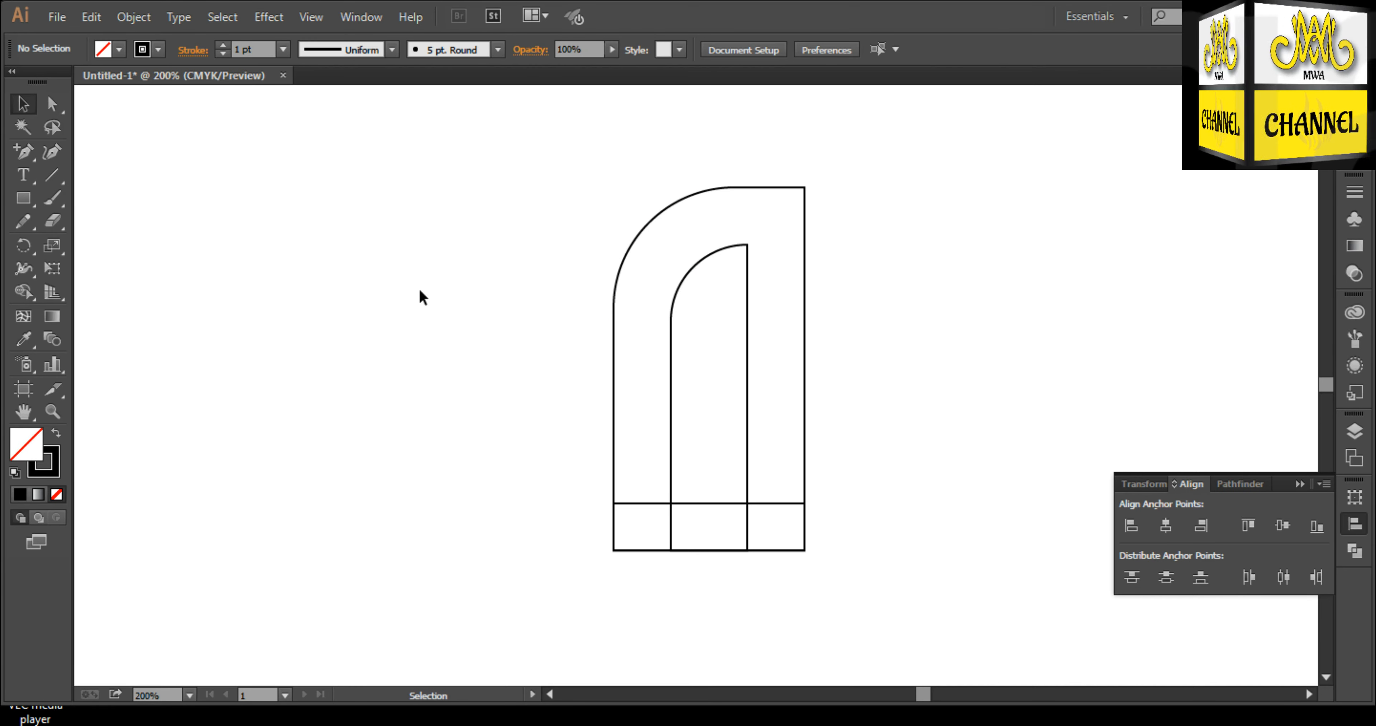
# Group the rounded shapes with the base strip and create a copy reflected across the vertical axis.
pyautogui.moveTo(571, 183); pyautogui.dragTo(790, 525)
pyautogui.rightClick(757, 466)
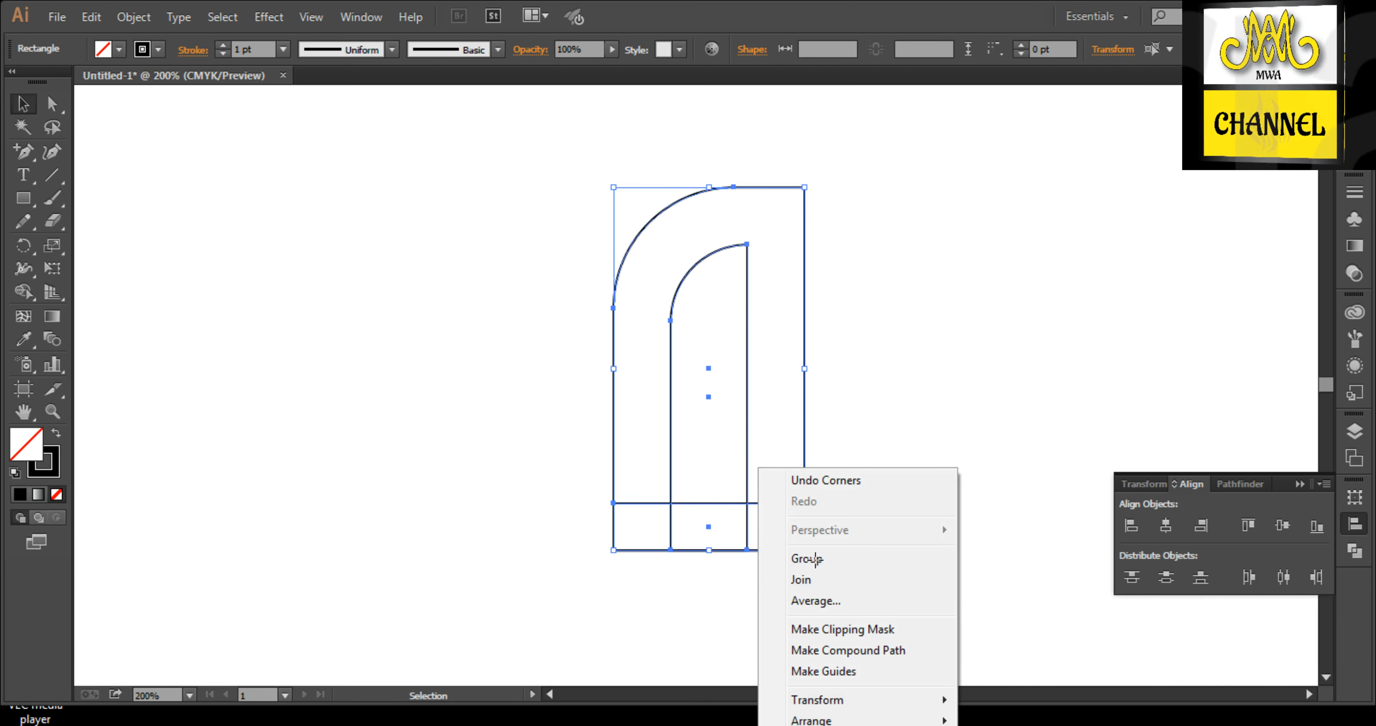
pyautogui.click(806, 559)
pyautogui.rightClick(755, 475)
pyautogui.moveTo(826, 616)
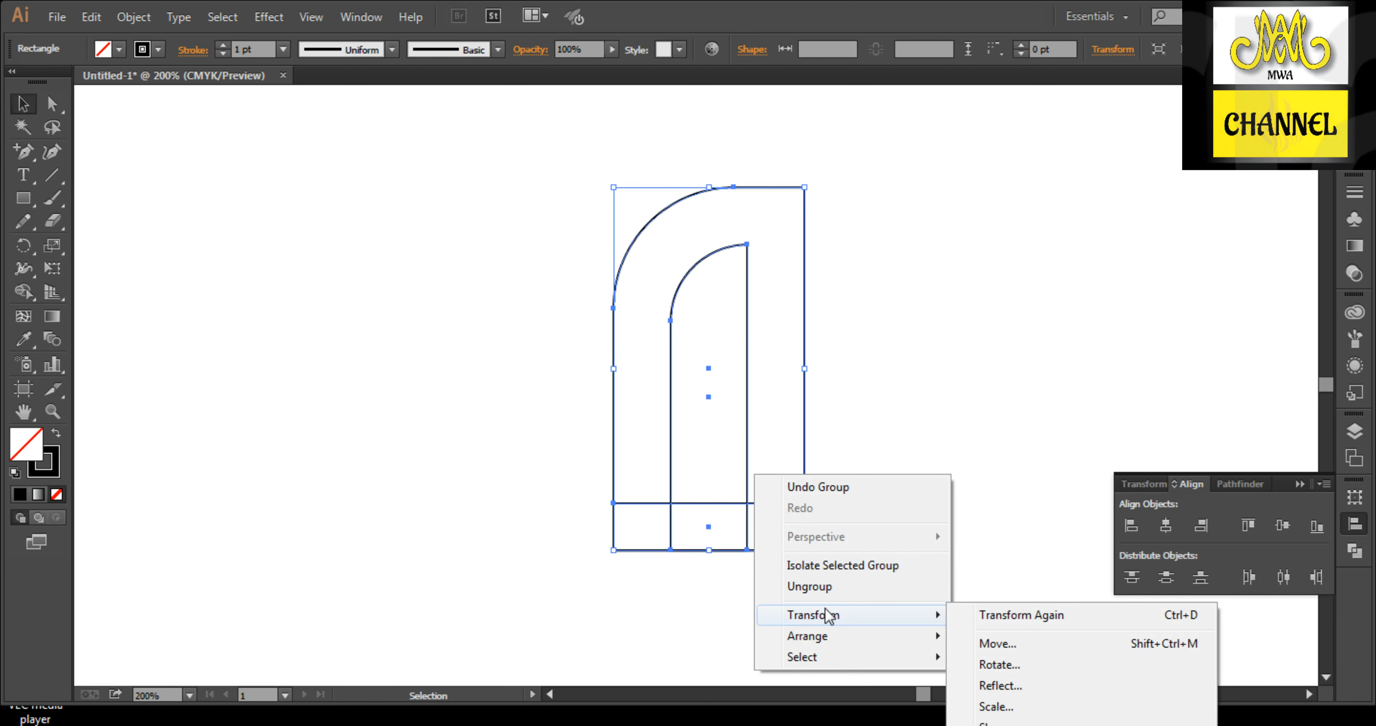
pyautogui.click(1000, 686)
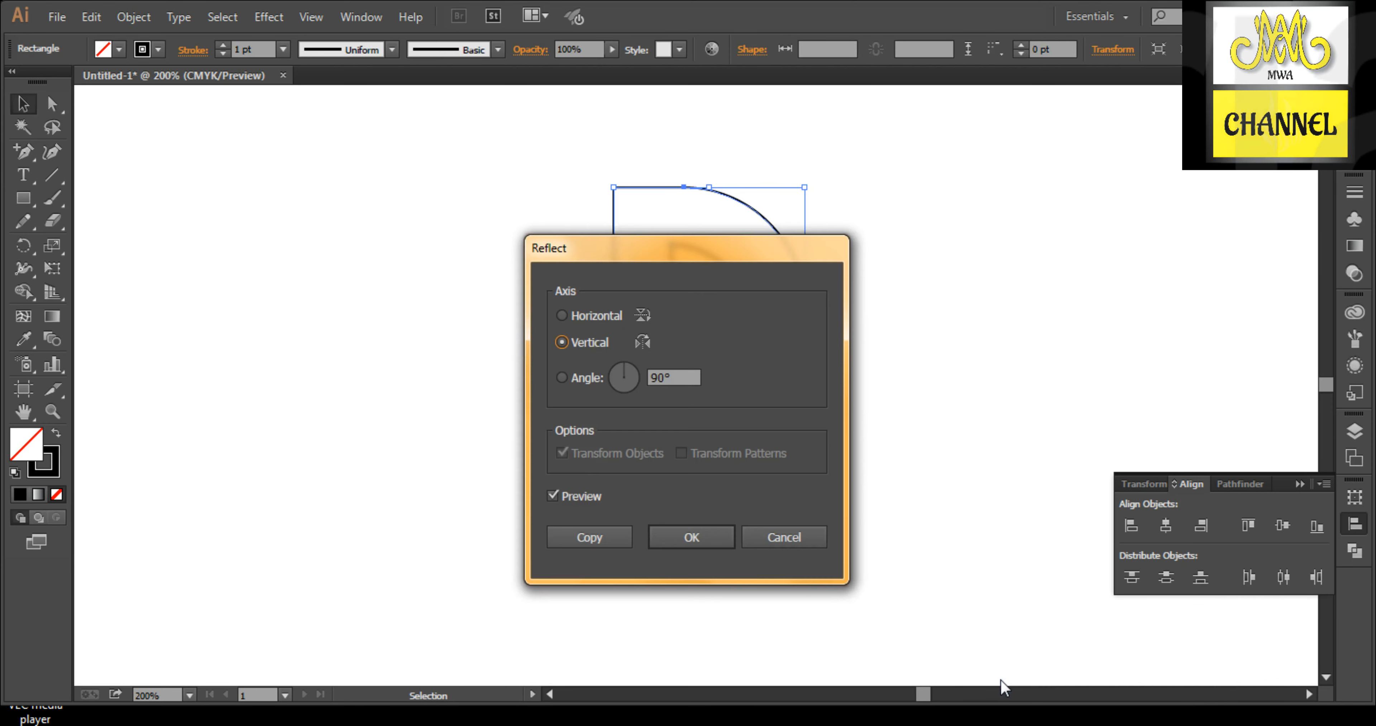
pyautogui.click(600, 536)
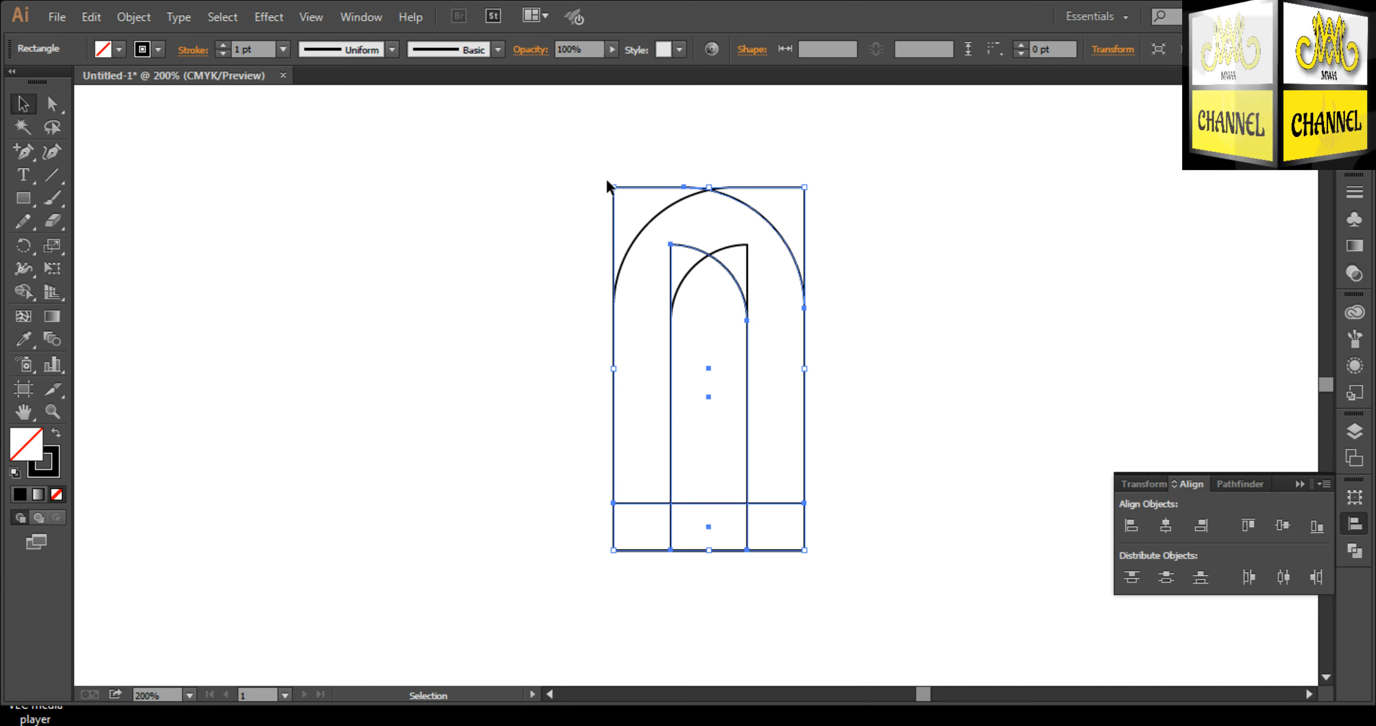
# Rotate the reflected copy 90° counterclockwise and move it so its end strip abuts the upright shape's right edge and its bottom edge meets the base strip.
pyautogui.moveTo(606, 185); pyautogui.dragTo(508, 432)
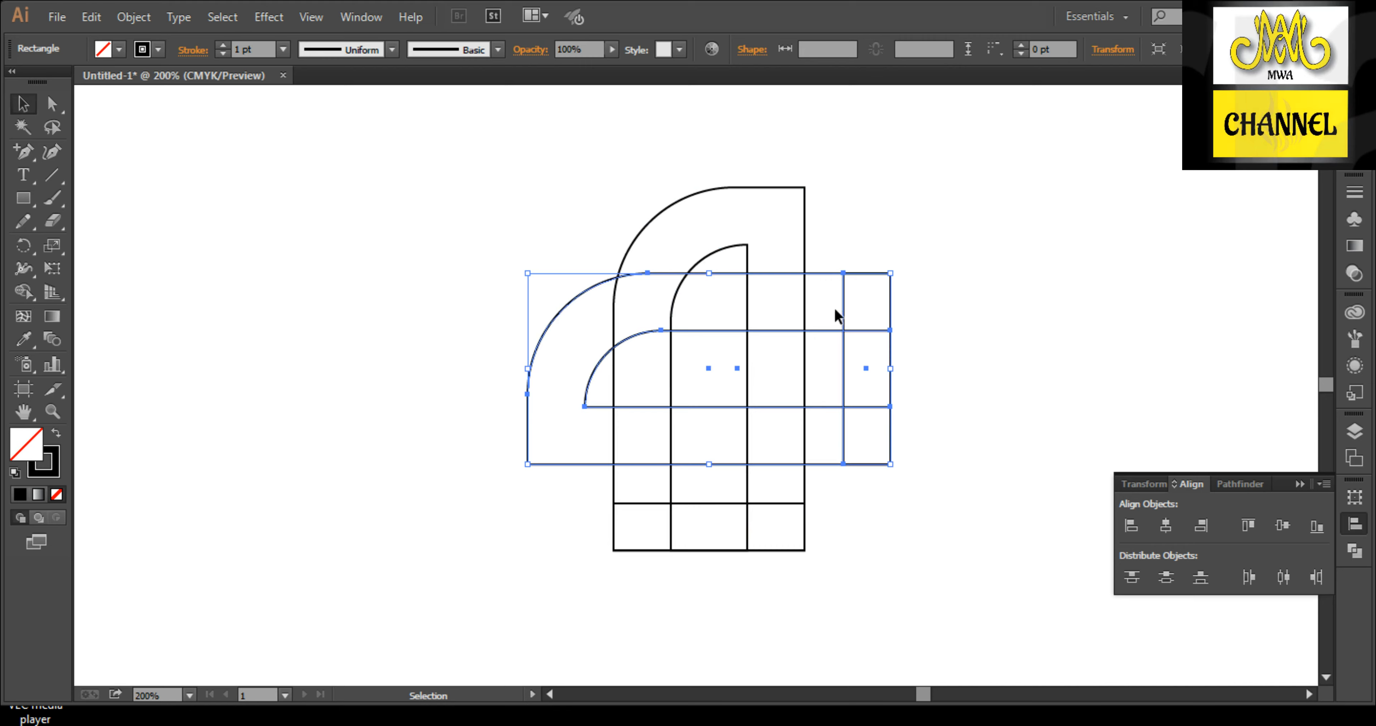
pyautogui.scroll(1, 850, 358)
pyautogui.moveTo(838, 380); pyautogui.dragTo(784, 438)
pyautogui.click(940, 465)
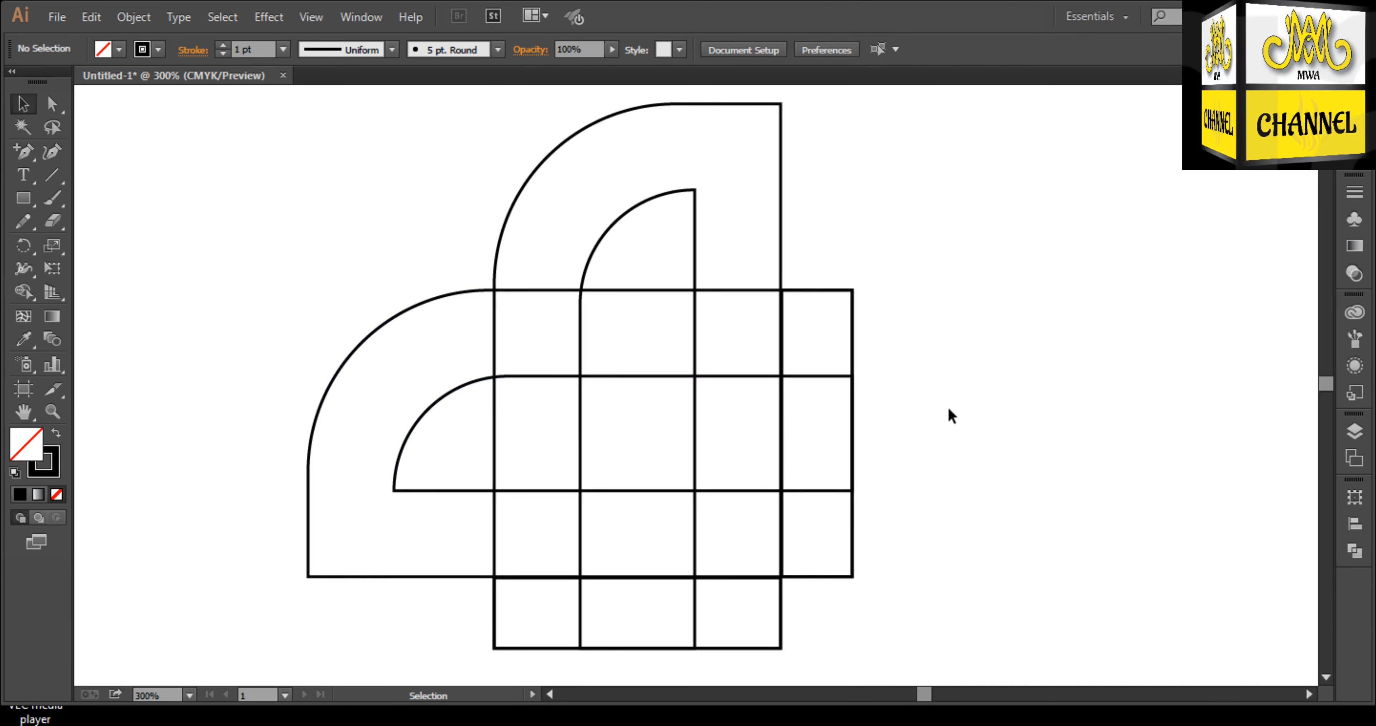
pyautogui.scroll(-1, 947, 414)
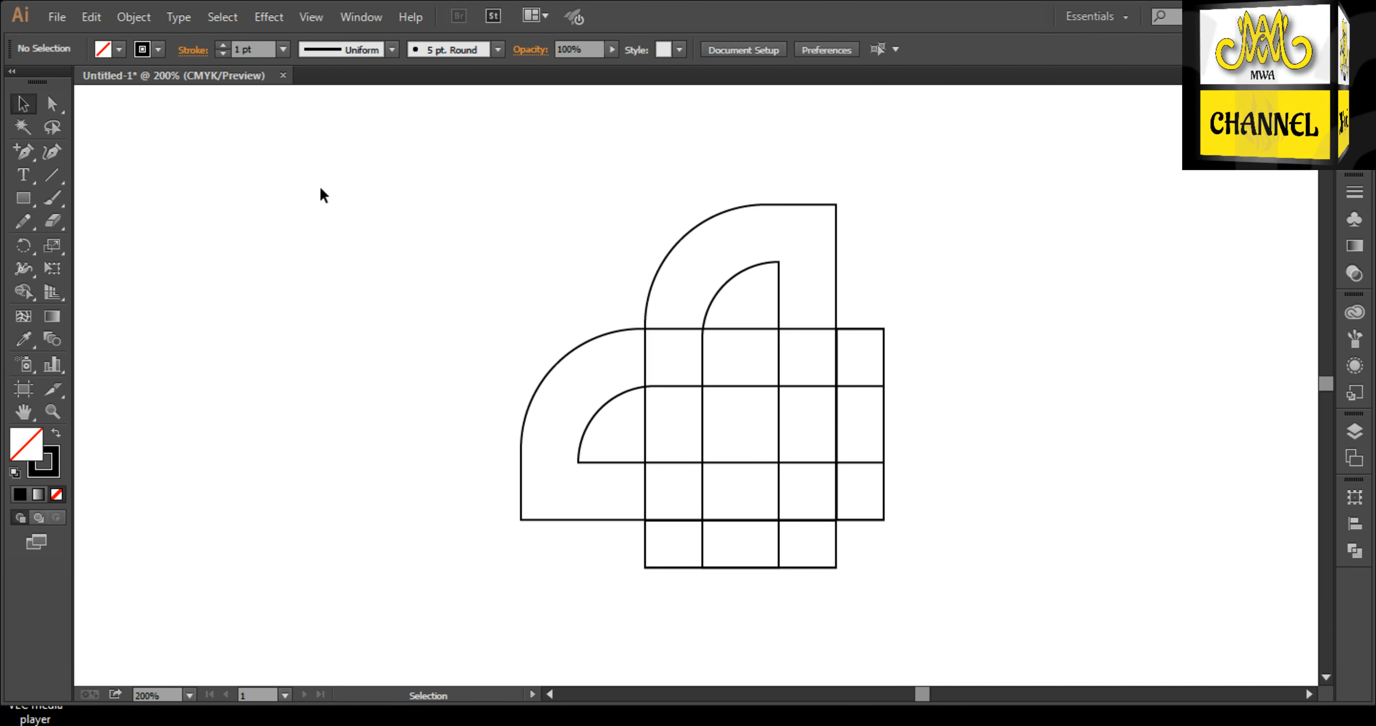
# Merge both curved bands, the lower horizontal band and the right vertical band into one shape with Shape Builder.
pyautogui.moveTo(622, 244); pyautogui.dragTo(865, 467)
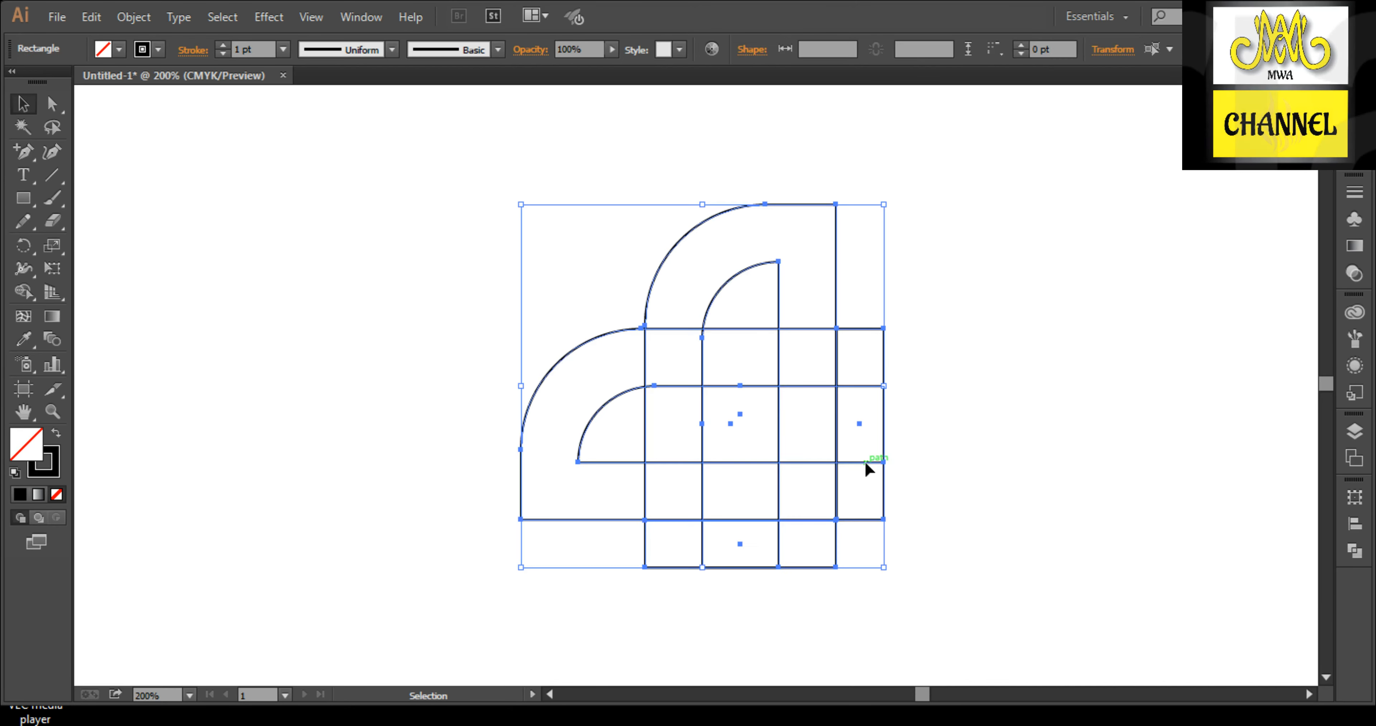
pyautogui.click(23, 291)
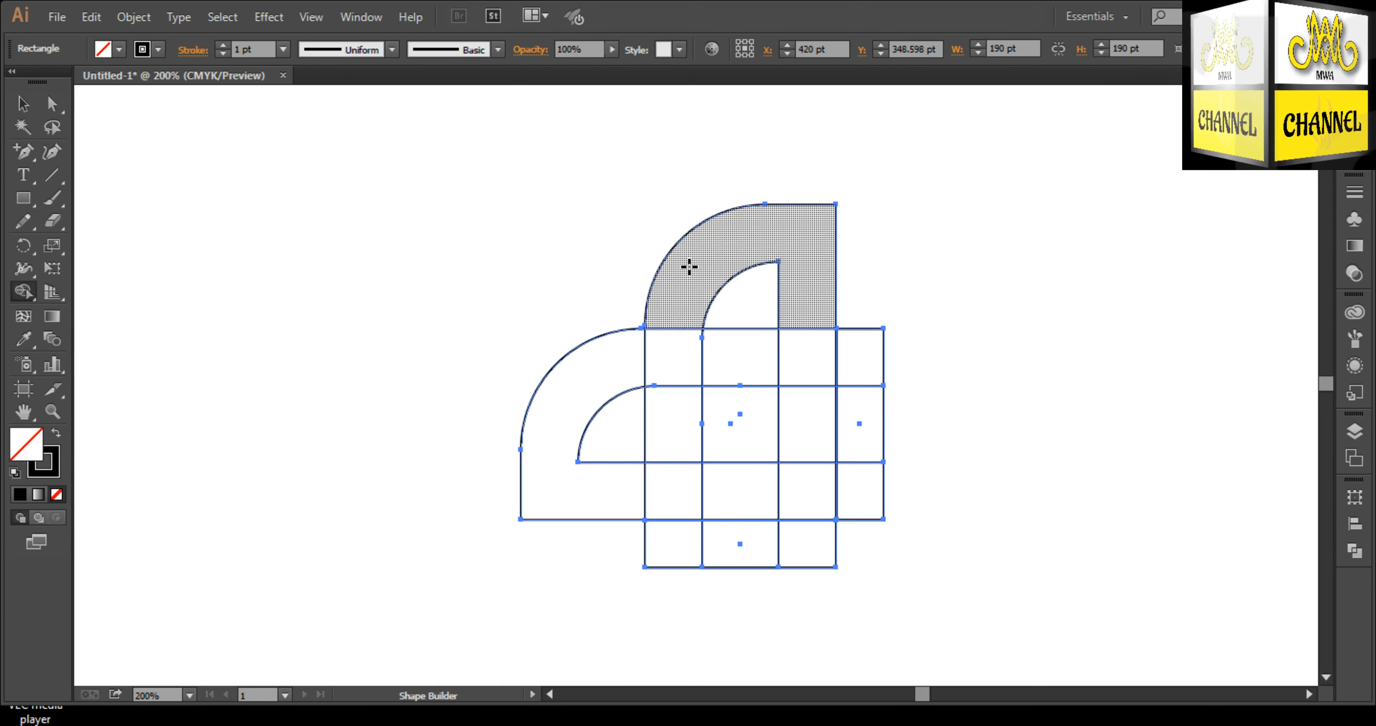
pyautogui.moveTo(689, 267)
pyautogui.mouseDown()
pyautogui.moveTo(669, 355)
pyautogui.moveTo(603, 359)
pyautogui.moveTo(578, 401)
pyautogui.mouseUp()
pyautogui.moveTo(572, 470)
pyautogui.mouseDown()
pyautogui.moveTo(666, 492)
pyautogui.moveTo(830, 491)
pyautogui.mouseUp()
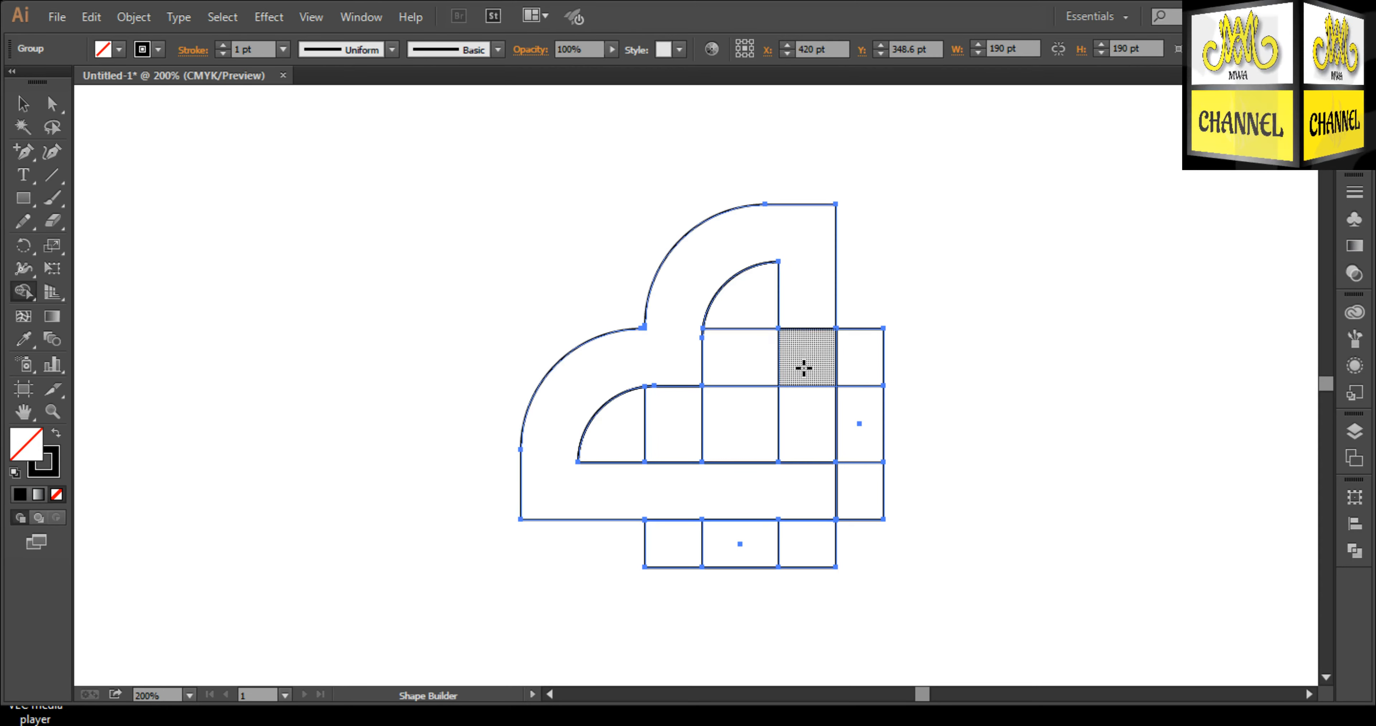
pyautogui.moveTo(807, 353); pyautogui.dragTo(818, 476)
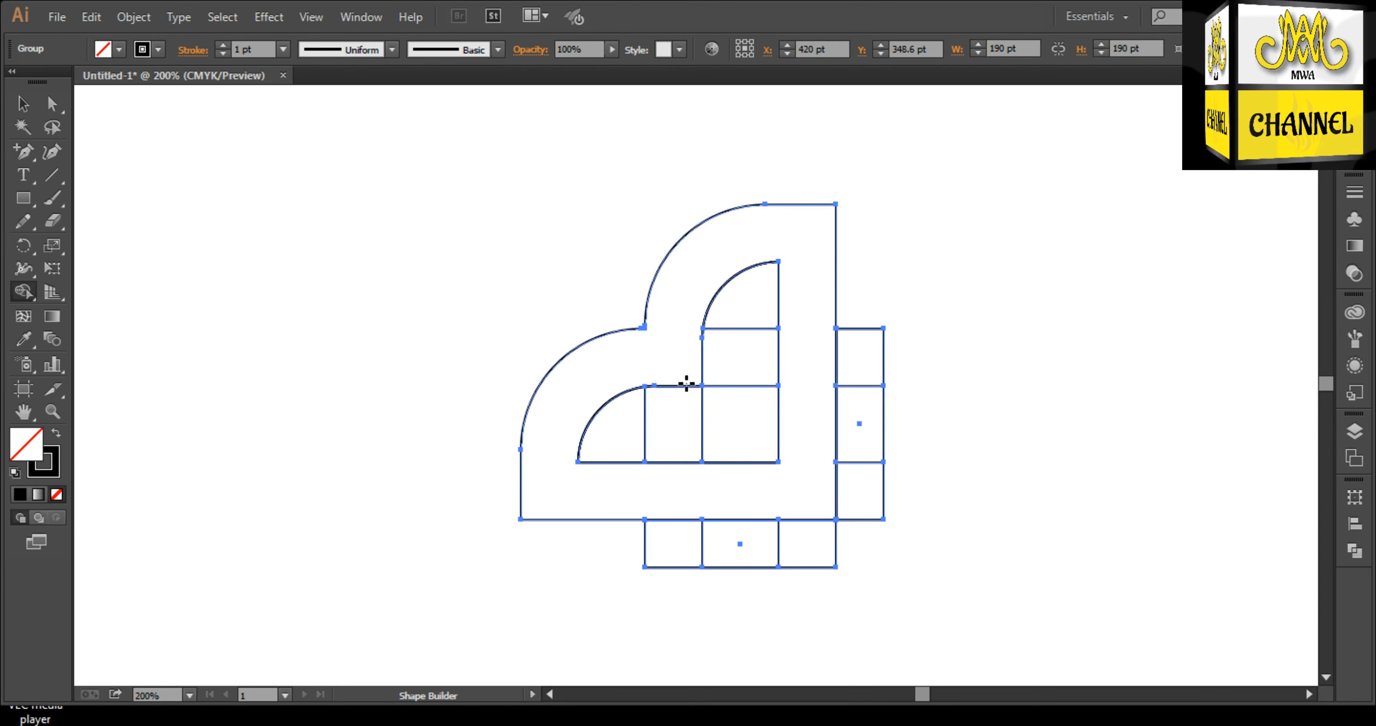
# Merge the inner vertical bar, the horizontal crossbar and the left cell below the base into the main shape.
pyautogui.moveTo(679, 355); pyautogui.dragTo(677, 418)
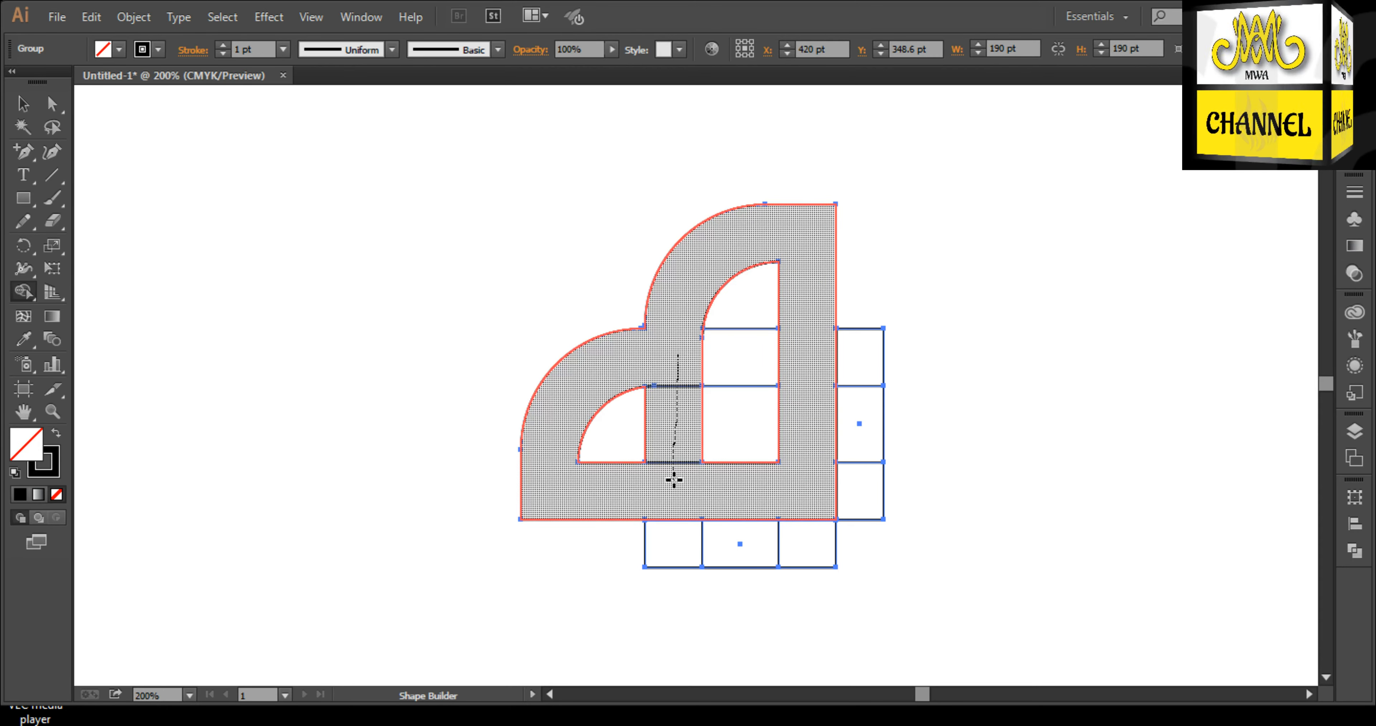
pyautogui.moveTo(674, 480); pyautogui.dragTo(674, 479)
pyautogui.moveTo(682, 355); pyautogui.dragTo(796, 377)
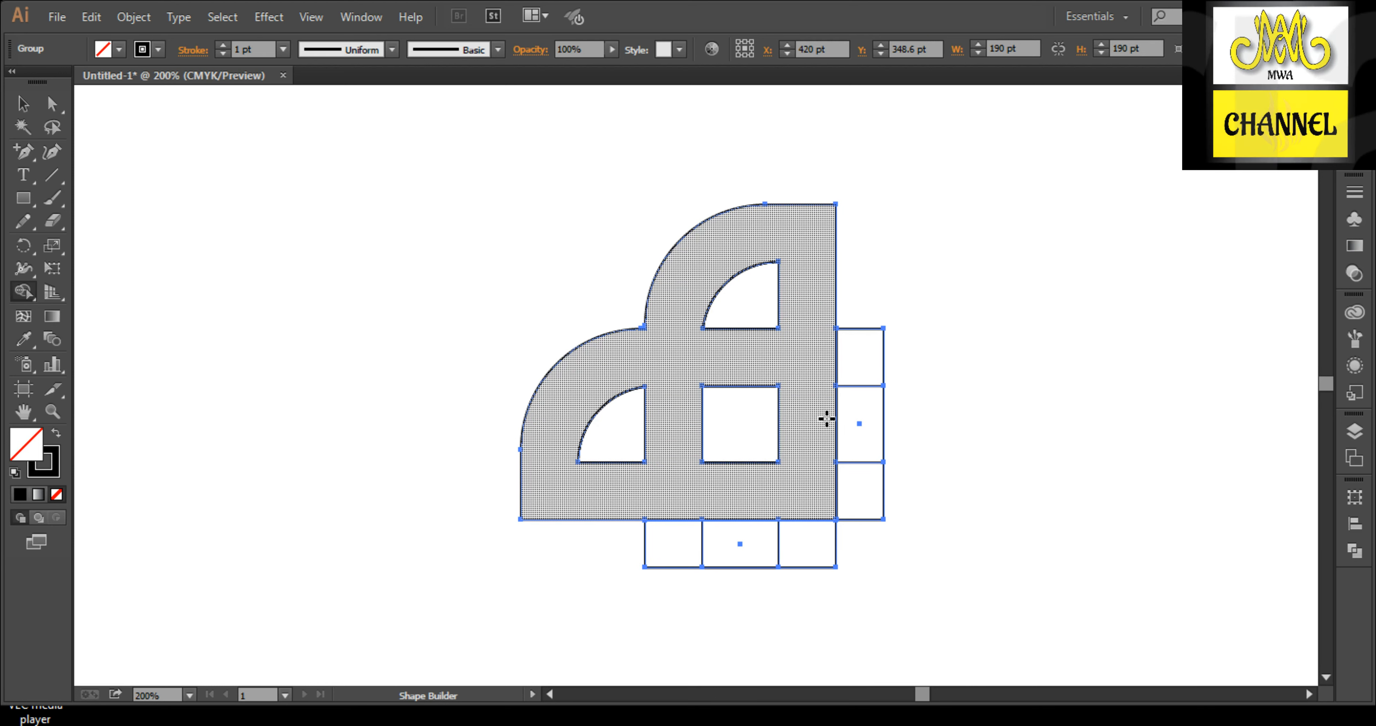
pyautogui.moveTo(664, 501); pyautogui.dragTo(669, 537)
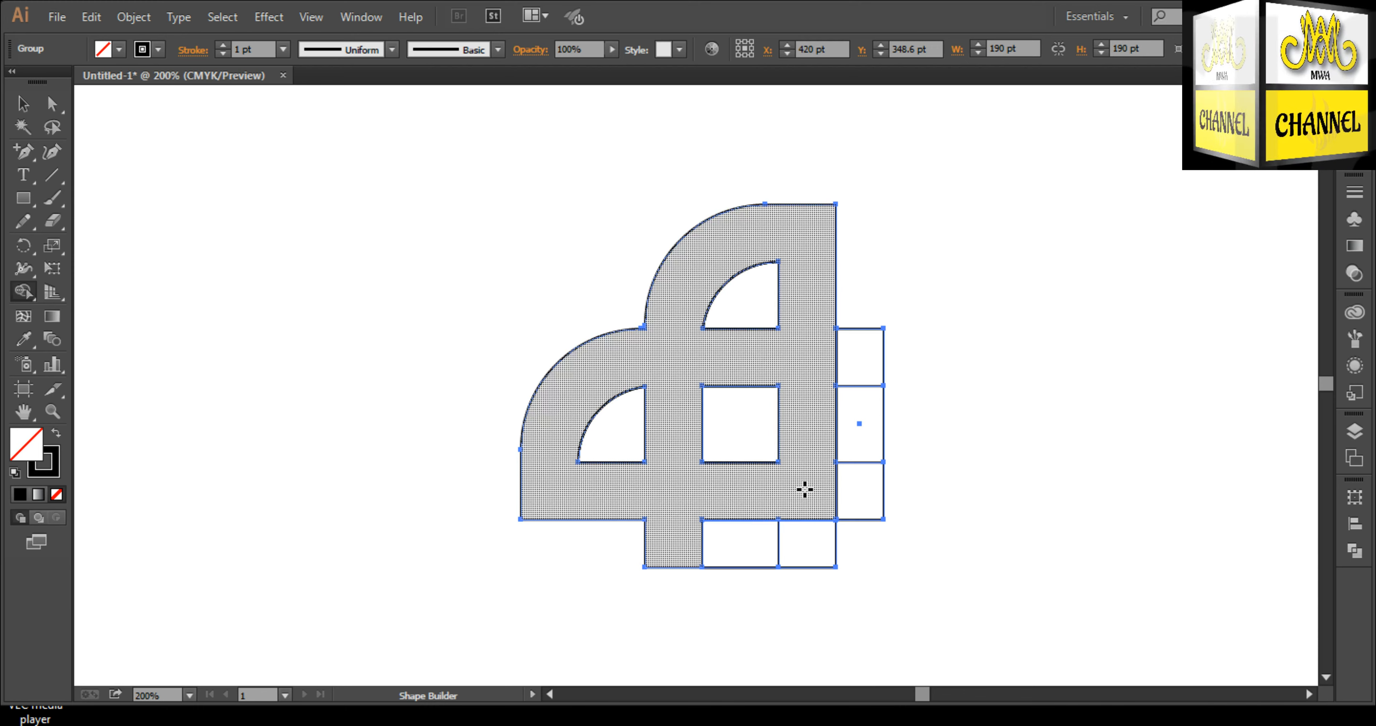
pyautogui.moveTo(810, 478); pyautogui.dragTo(808, 511)
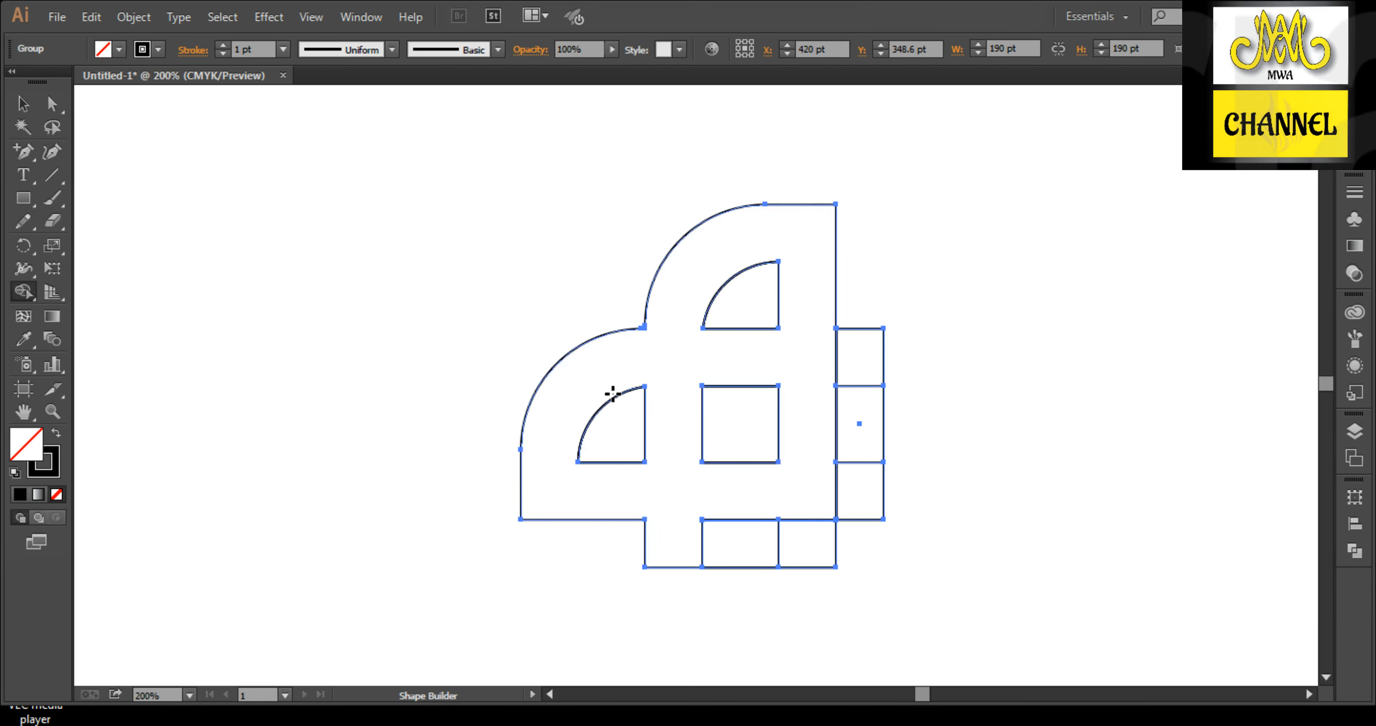
pyautogui.click(23, 103)
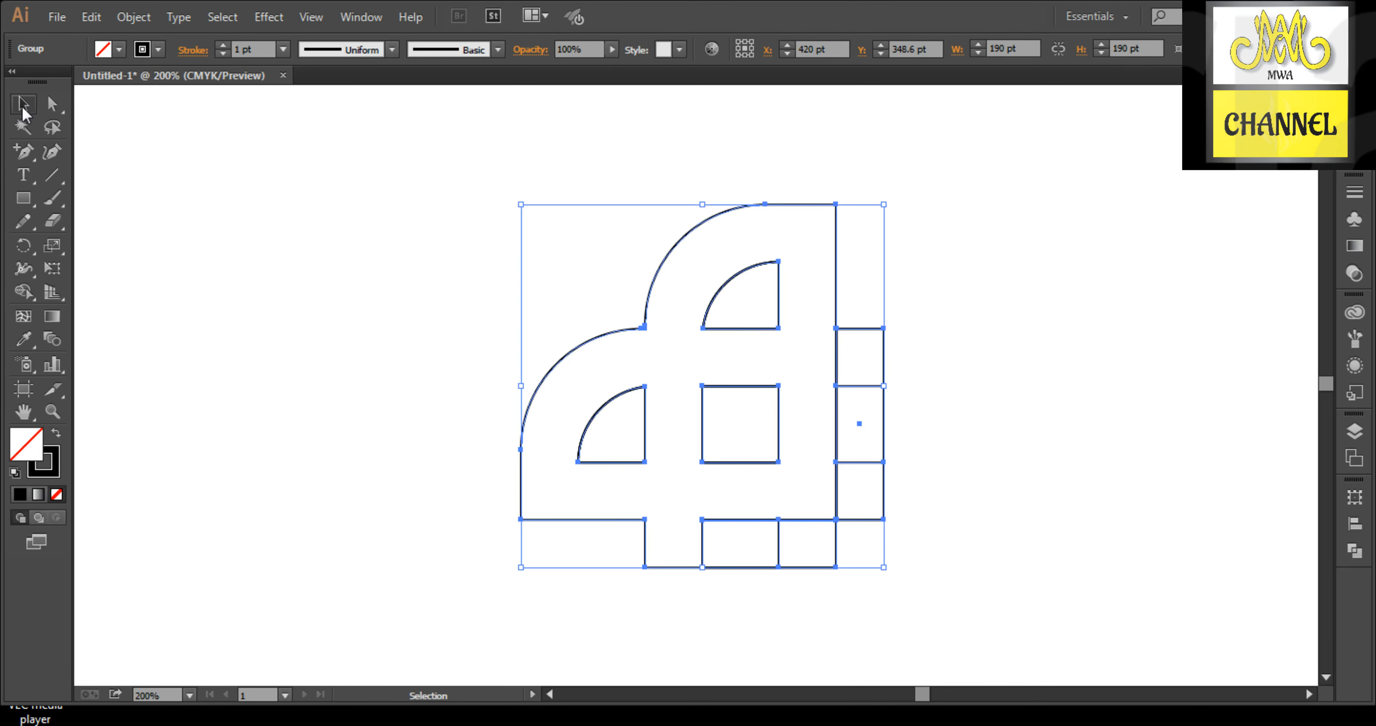
pyautogui.click(484, 291)
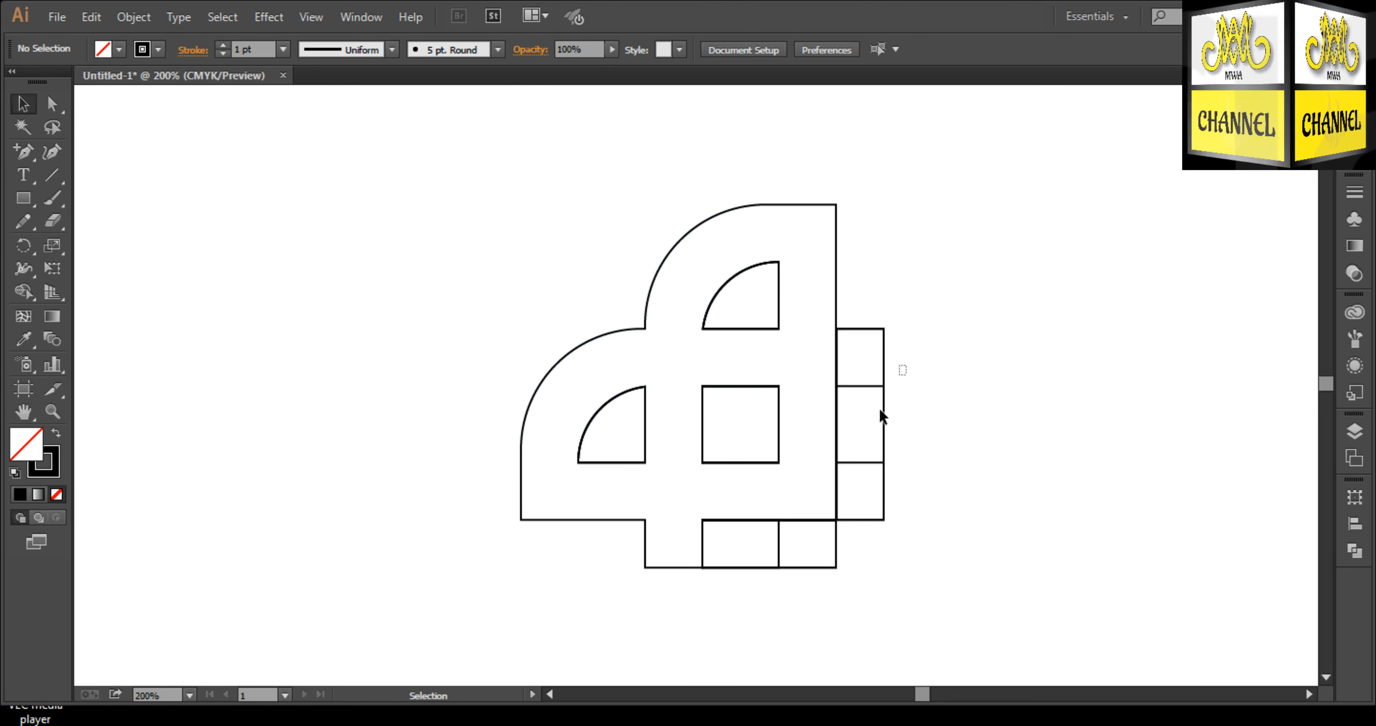
# Try to delete the leftover cells beside the shape's right edge, and undo the deletion.
pyautogui.click(861, 494)
pyautogui.press('Delete')
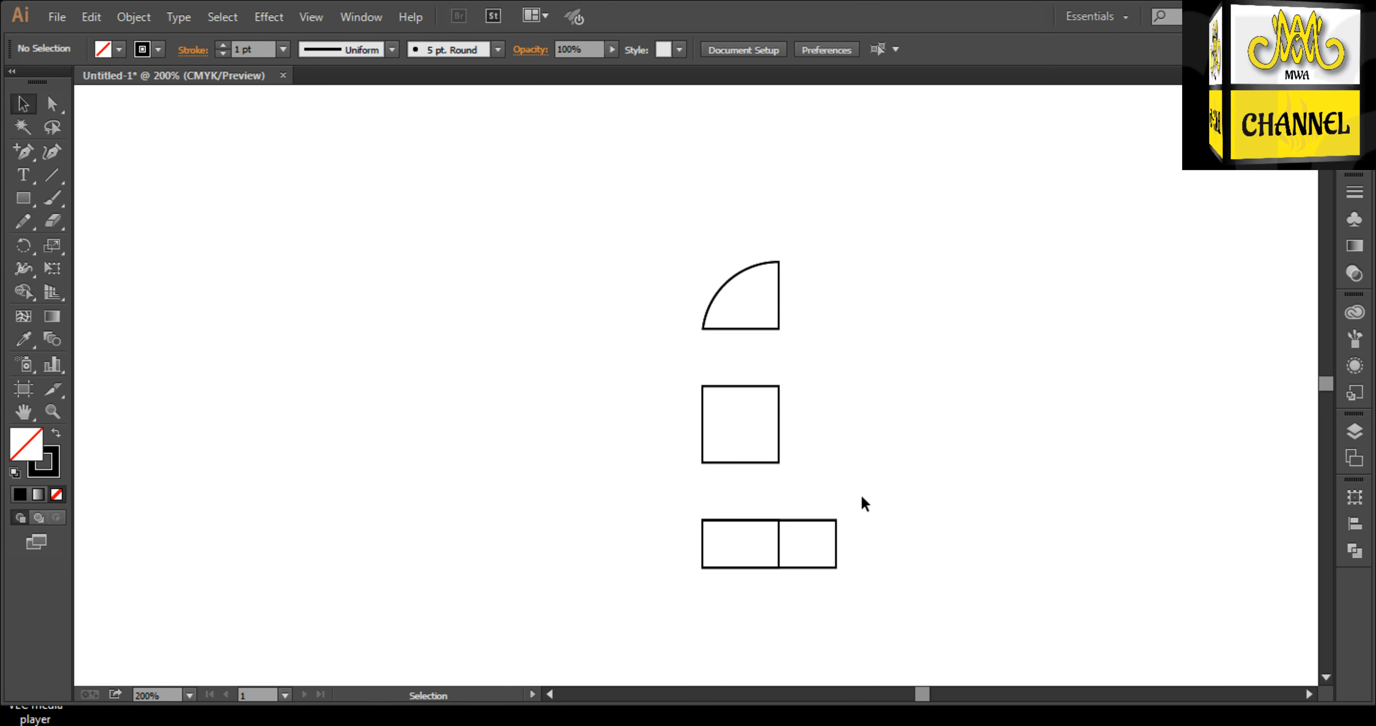
pyautogui.hotkey('ctrl', 'z')
# Ungroup the artwork and delete the three leftover cells beside the main shape's right edge.
pyautogui.click(871, 358)
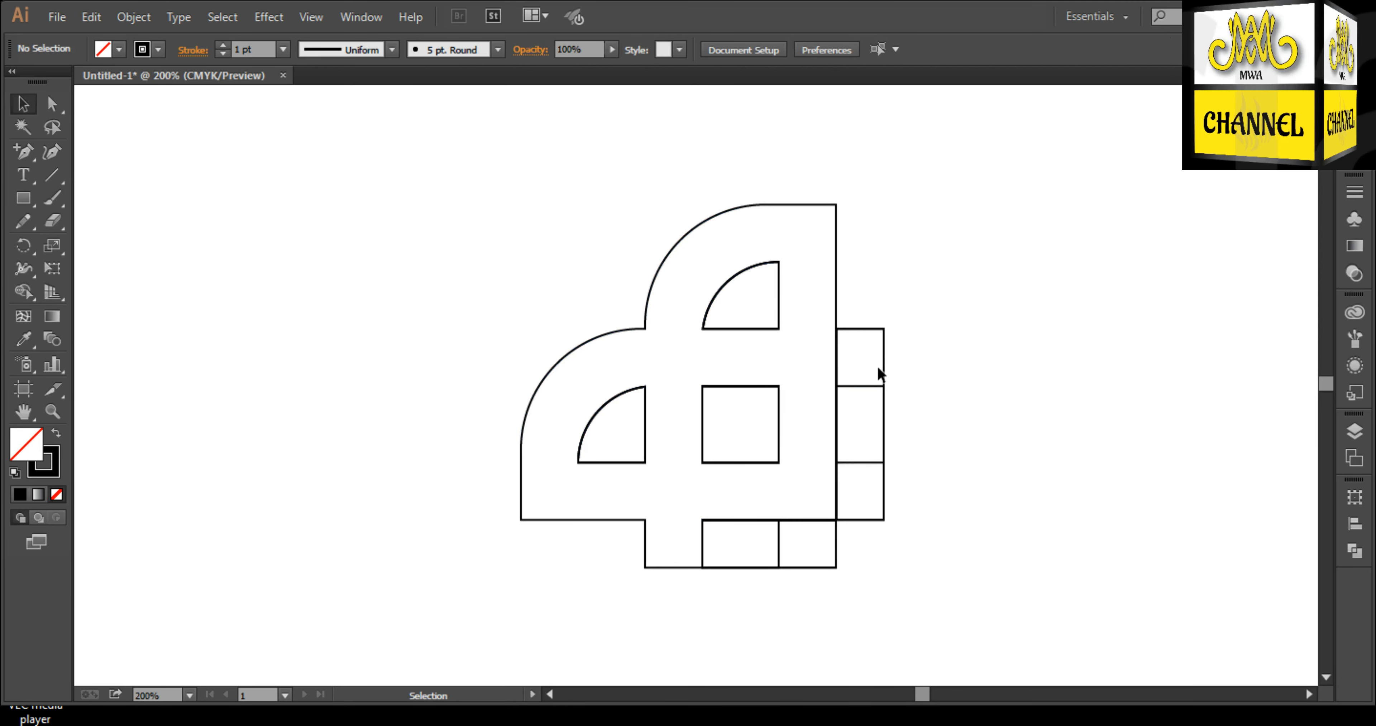
pyautogui.click(881, 372)
pyautogui.rightClick(848, 365)
pyautogui.click(901, 477)
pyautogui.click(865, 410)
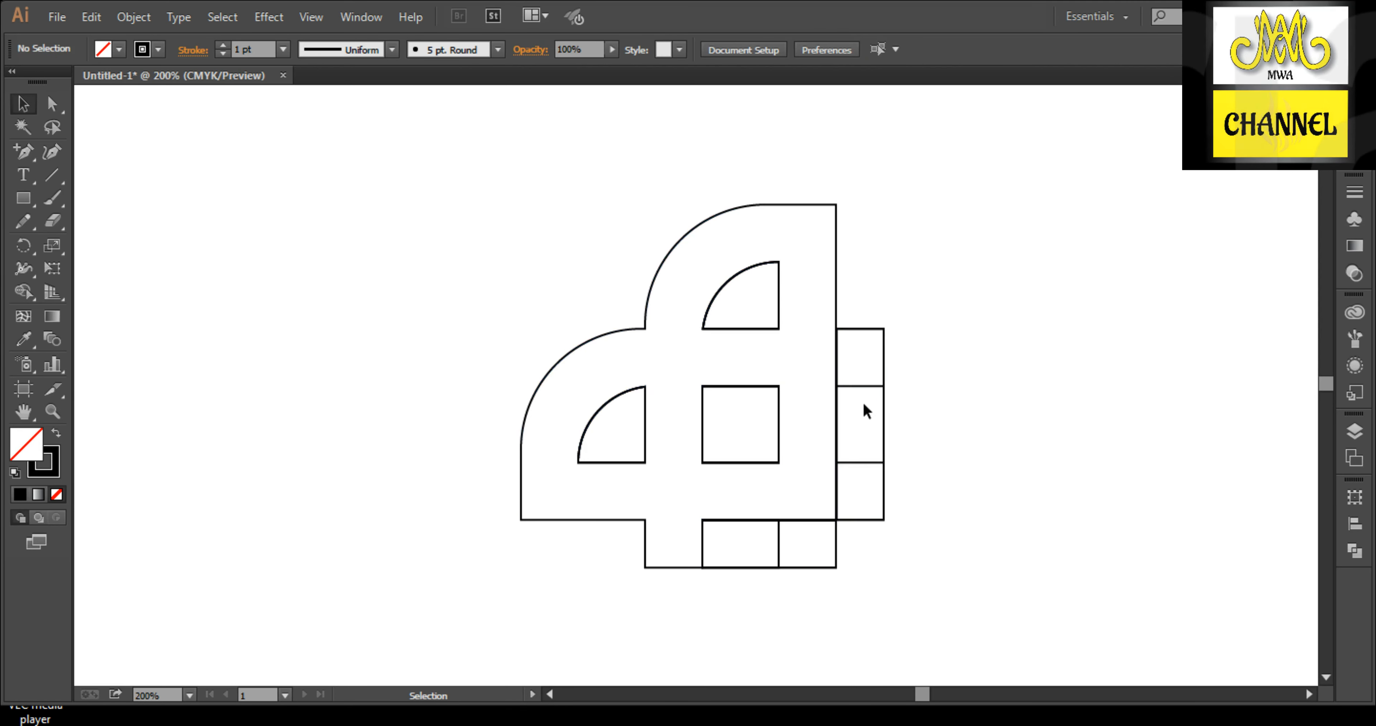
pyautogui.click(882, 351)
pyautogui.moveTo(905, 351); pyautogui.dragTo(862, 405)
pyautogui.press('Delete')
pyautogui.click(836, 495)
pyautogui.click(823, 500)
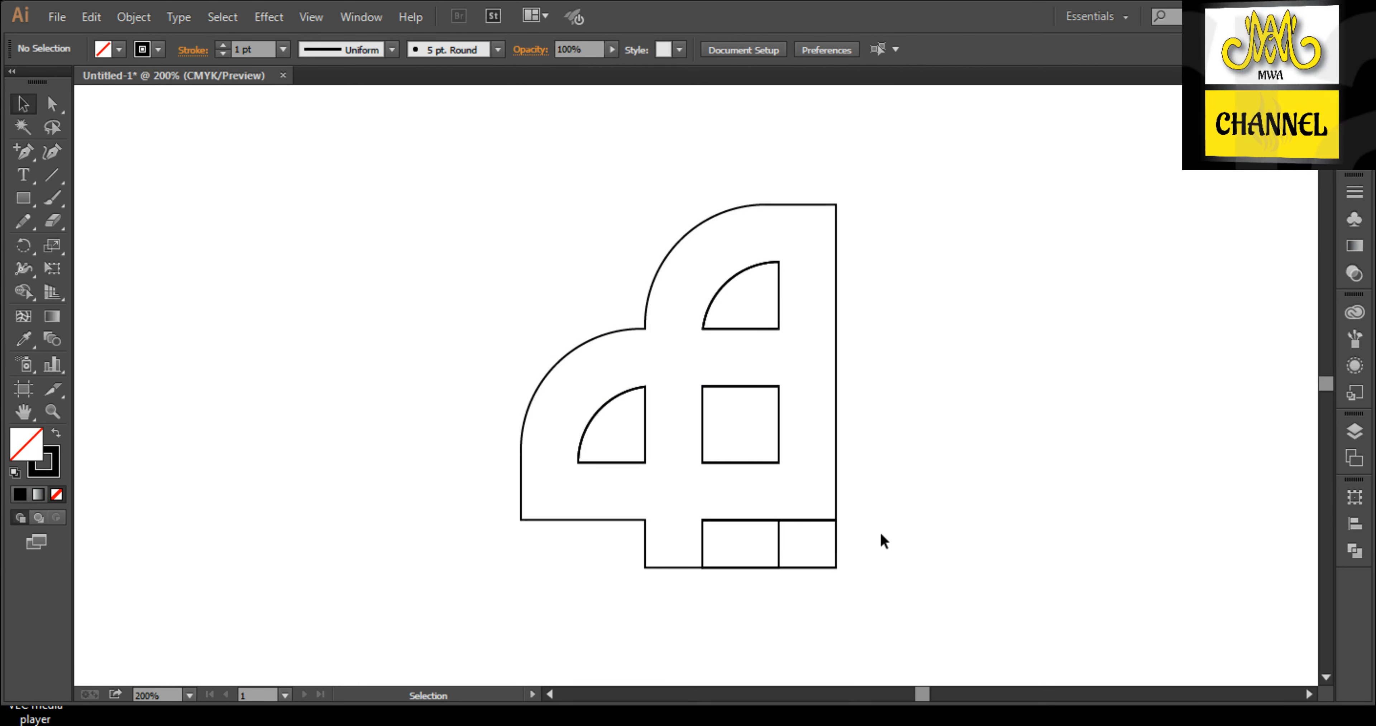
# Delete the leftover cells under the right half of the main shape's base, beside the stem.
pyautogui.moveTo(880, 532); pyautogui.dragTo(757, 586)
pyautogui.click(761, 595)
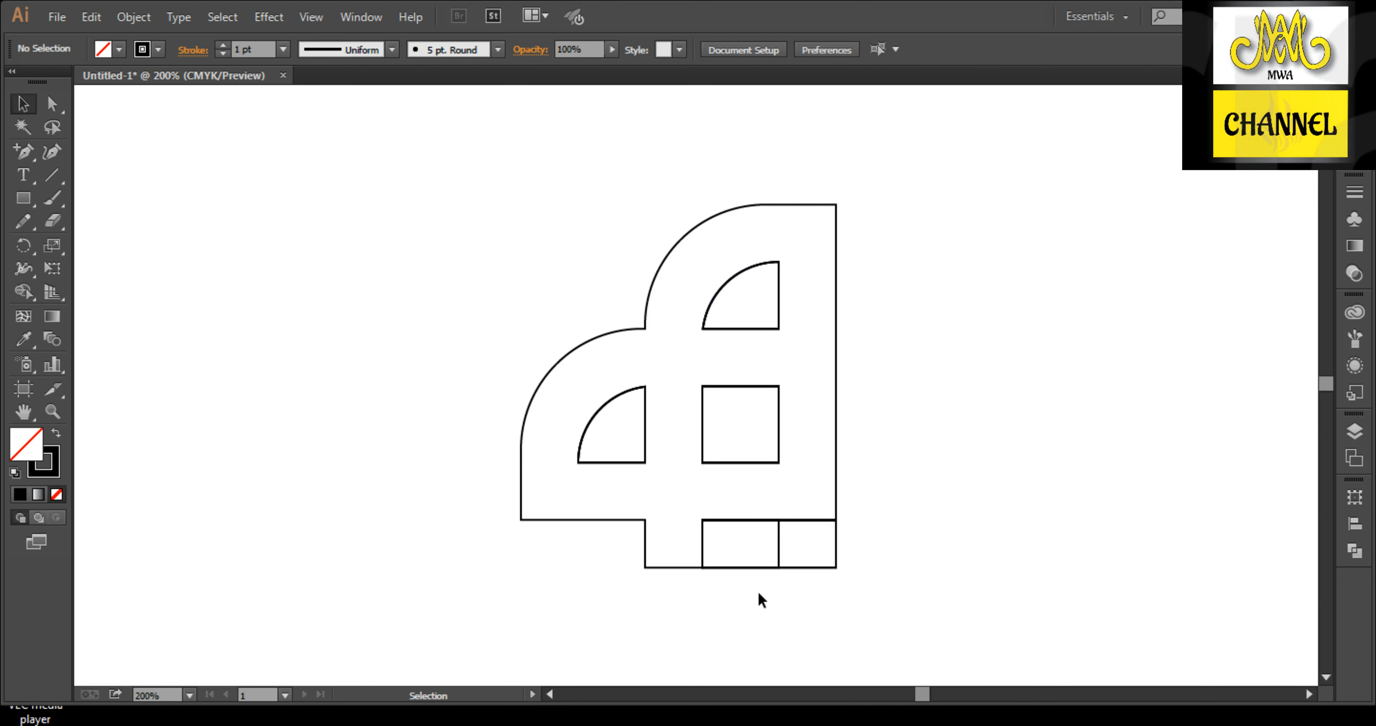
pyautogui.click(761, 547)
pyautogui.click(803, 594)
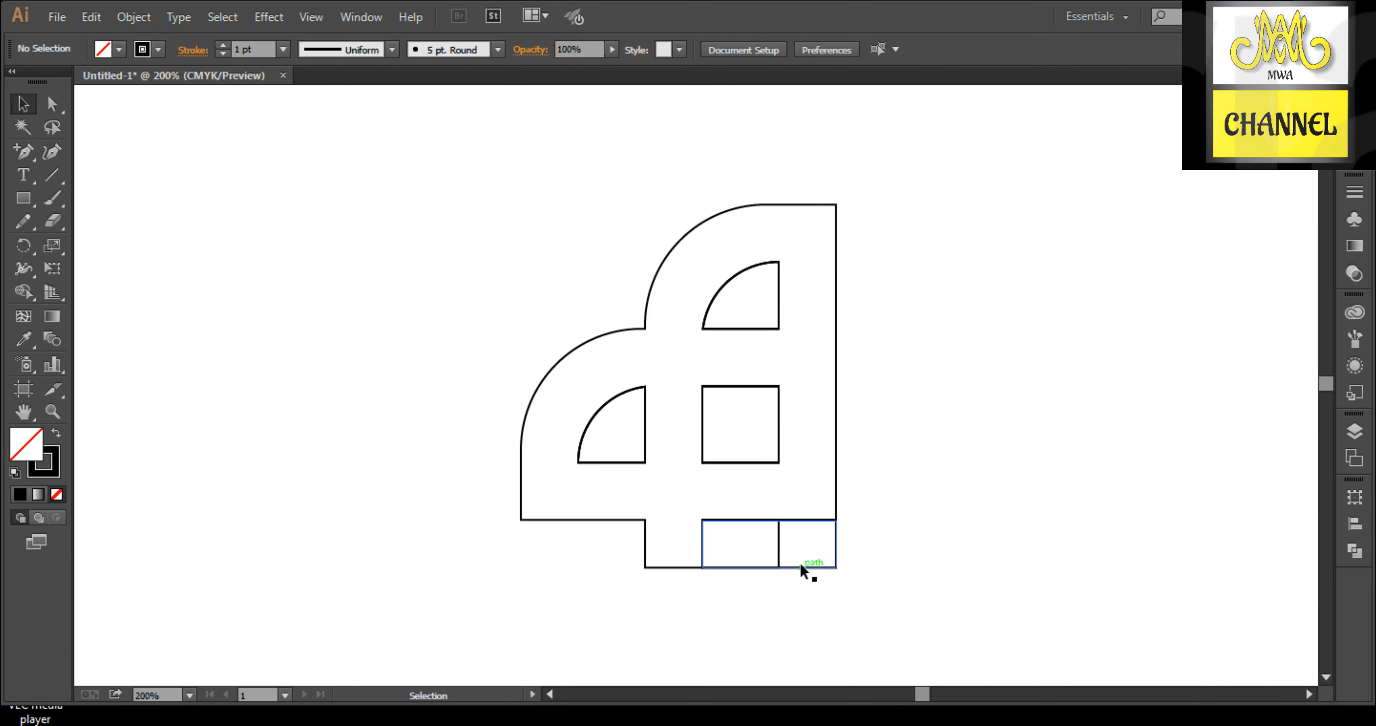
pyautogui.click(804, 565)
pyautogui.press('Delete')
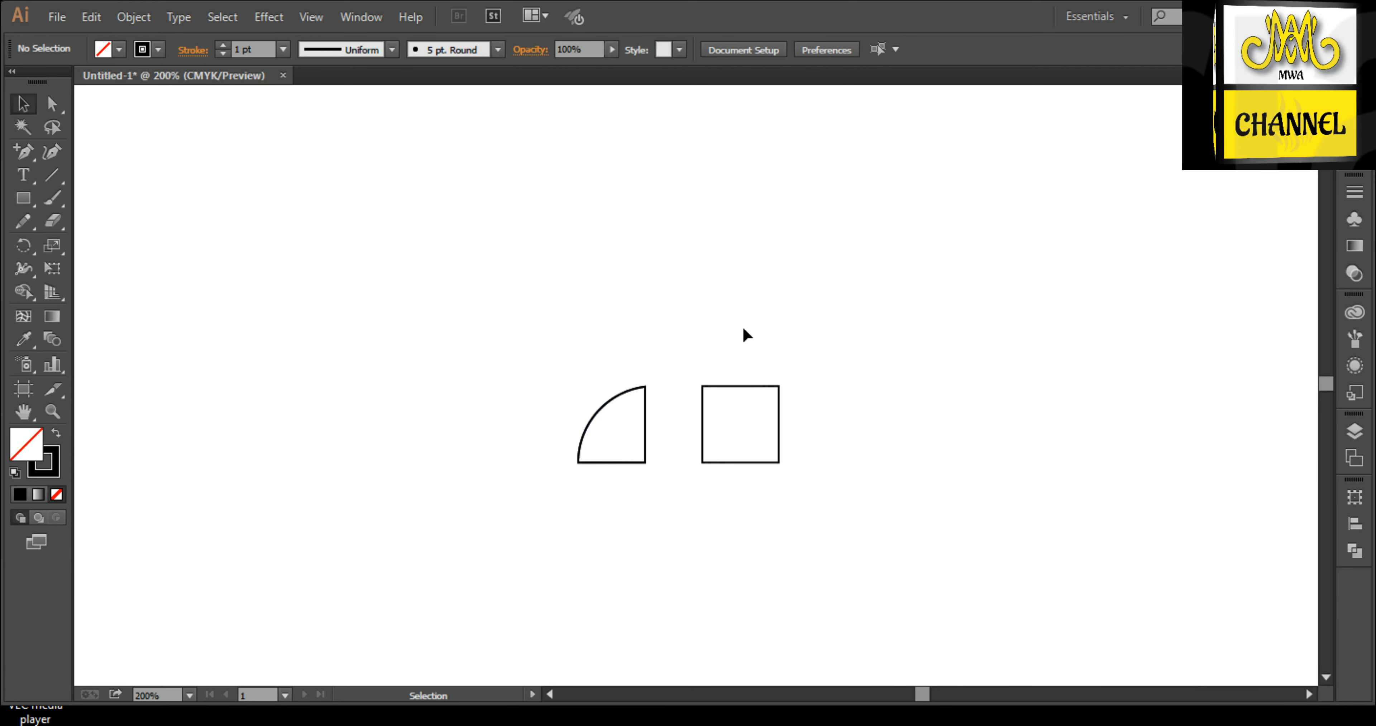
# Delete the duplicate quarter-circle and square paths lying over the main shape's inner openings.
pyautogui.hotkey('ctrl', 'a')
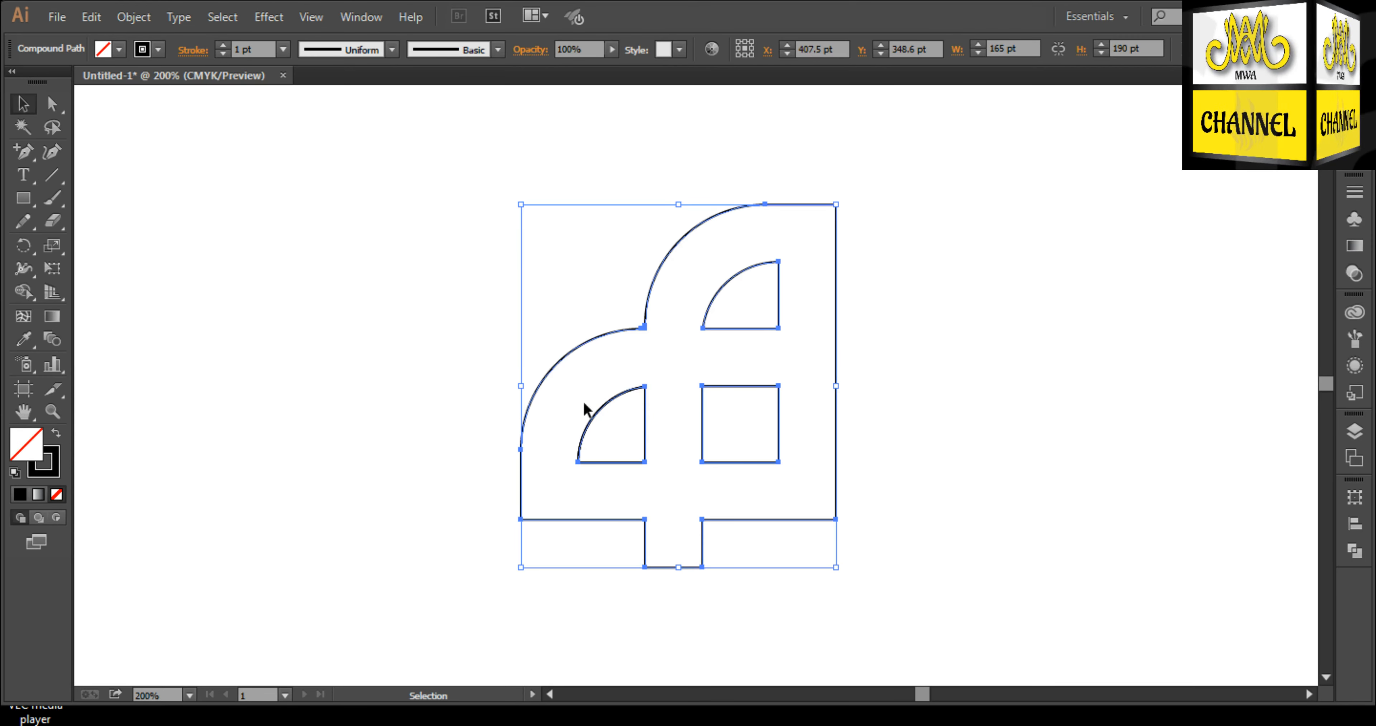
pyautogui.click(614, 390)
pyautogui.click(614, 408)
pyautogui.click(697, 416)
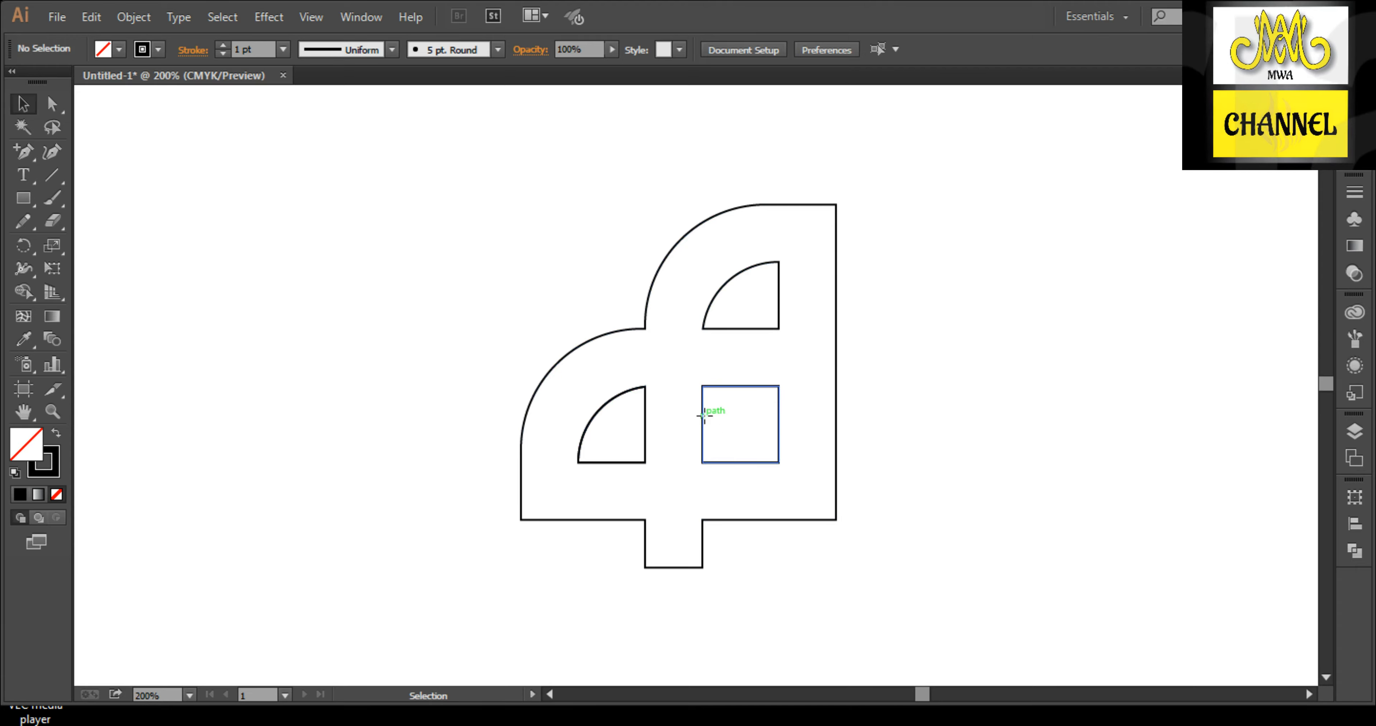
pyautogui.click(702, 414)
pyautogui.click(699, 423)
pyautogui.click(721, 330)
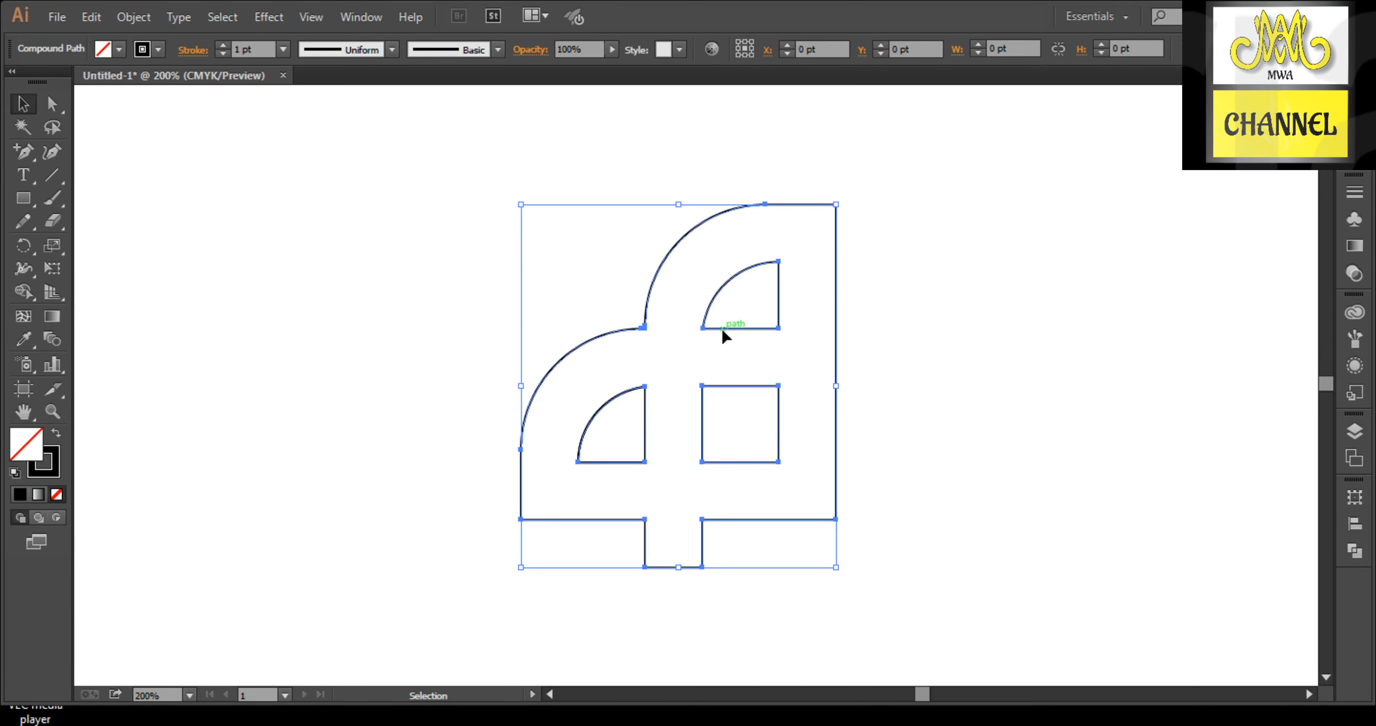
pyautogui.click(750, 427)
pyautogui.click(702, 421)
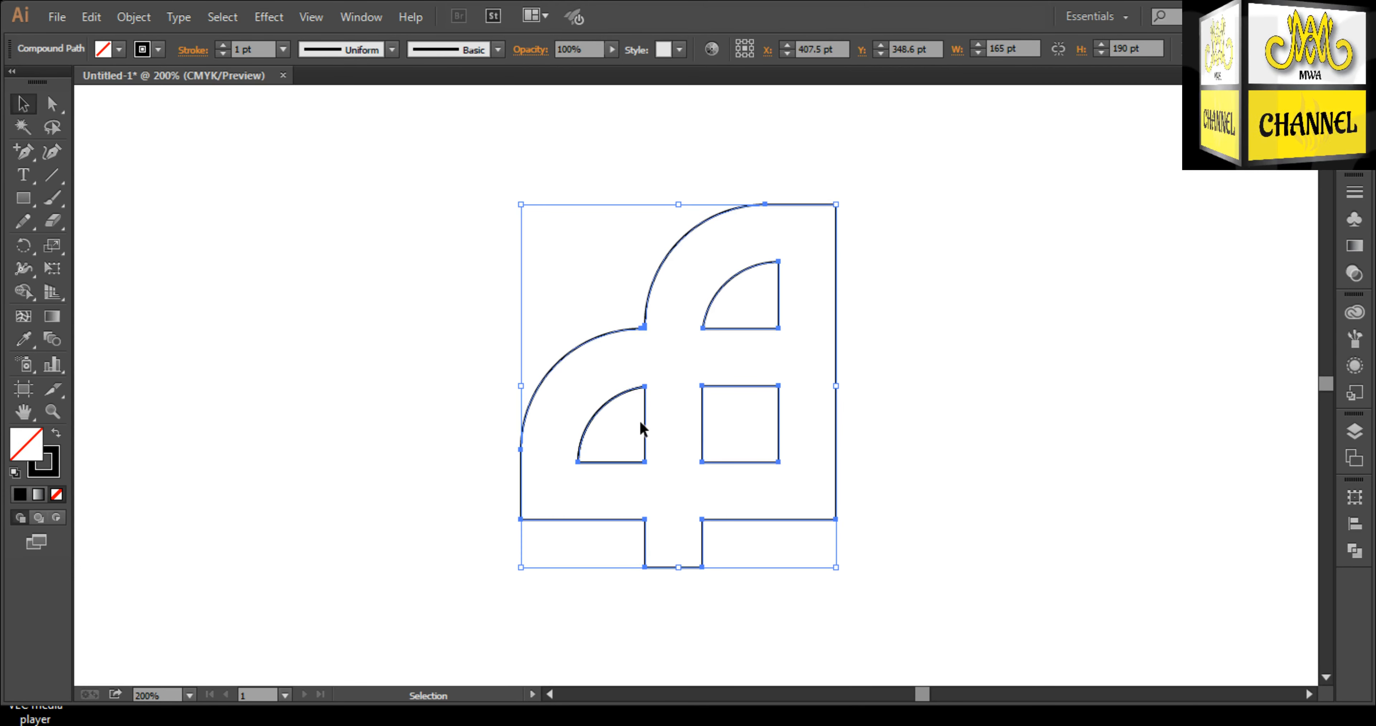
pyautogui.click(506, 398)
pyautogui.click(584, 427)
pyautogui.click(554, 415)
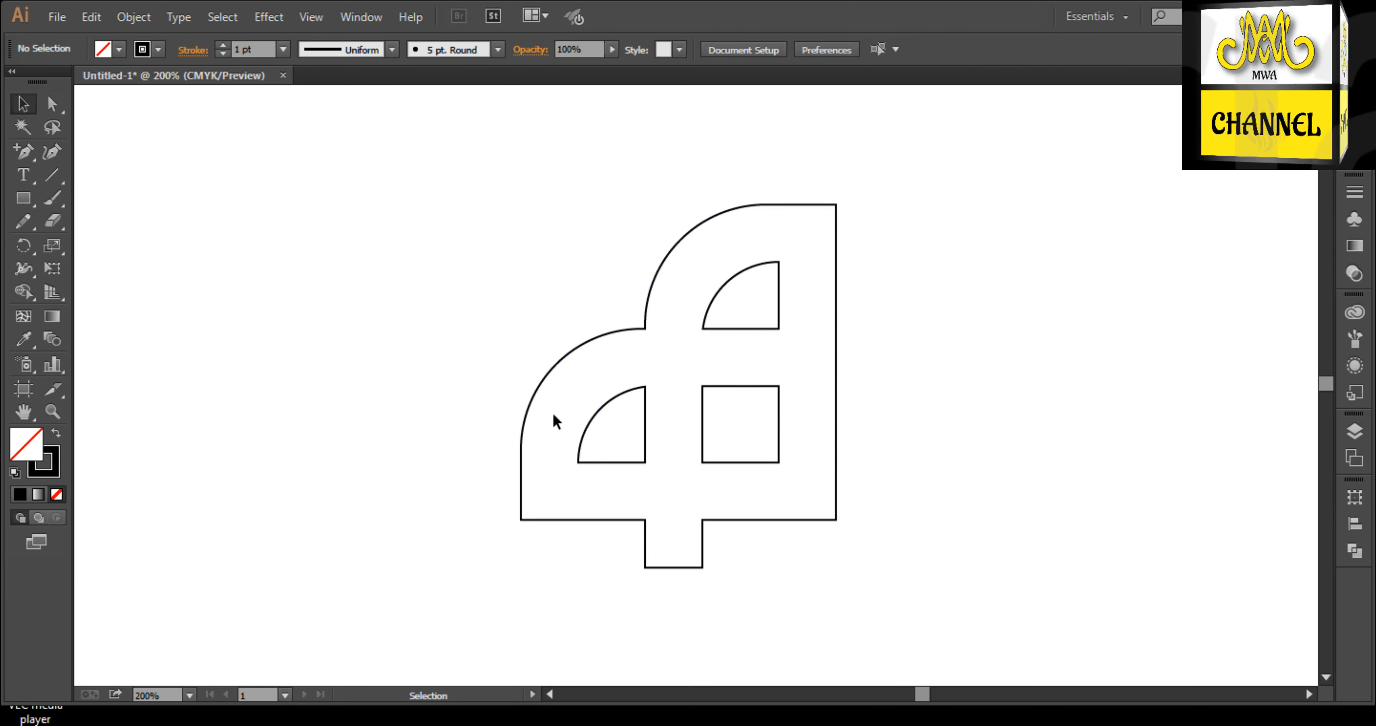
pyautogui.click(591, 422)
pyautogui.click(484, 386)
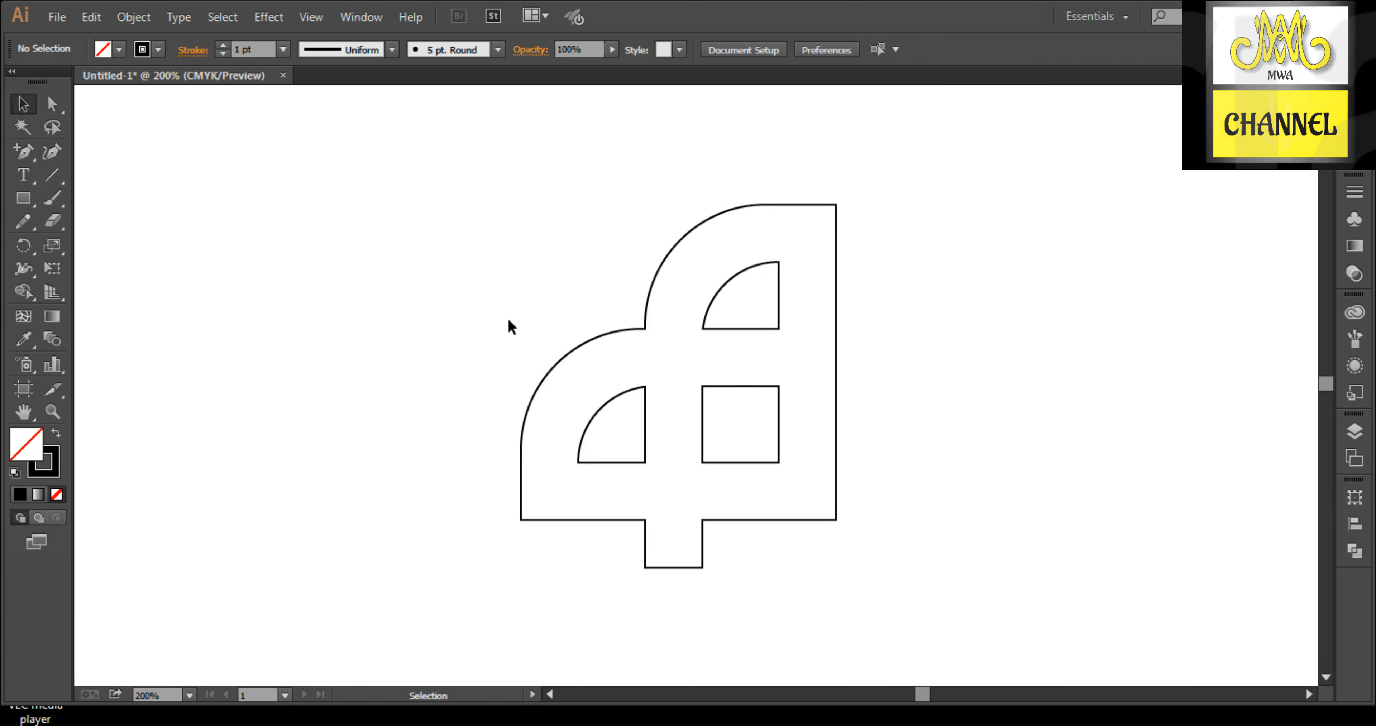
# Create a mirrored copy of the compound shape by reflecting it across the vertical axis.
pyautogui.click(704, 422)
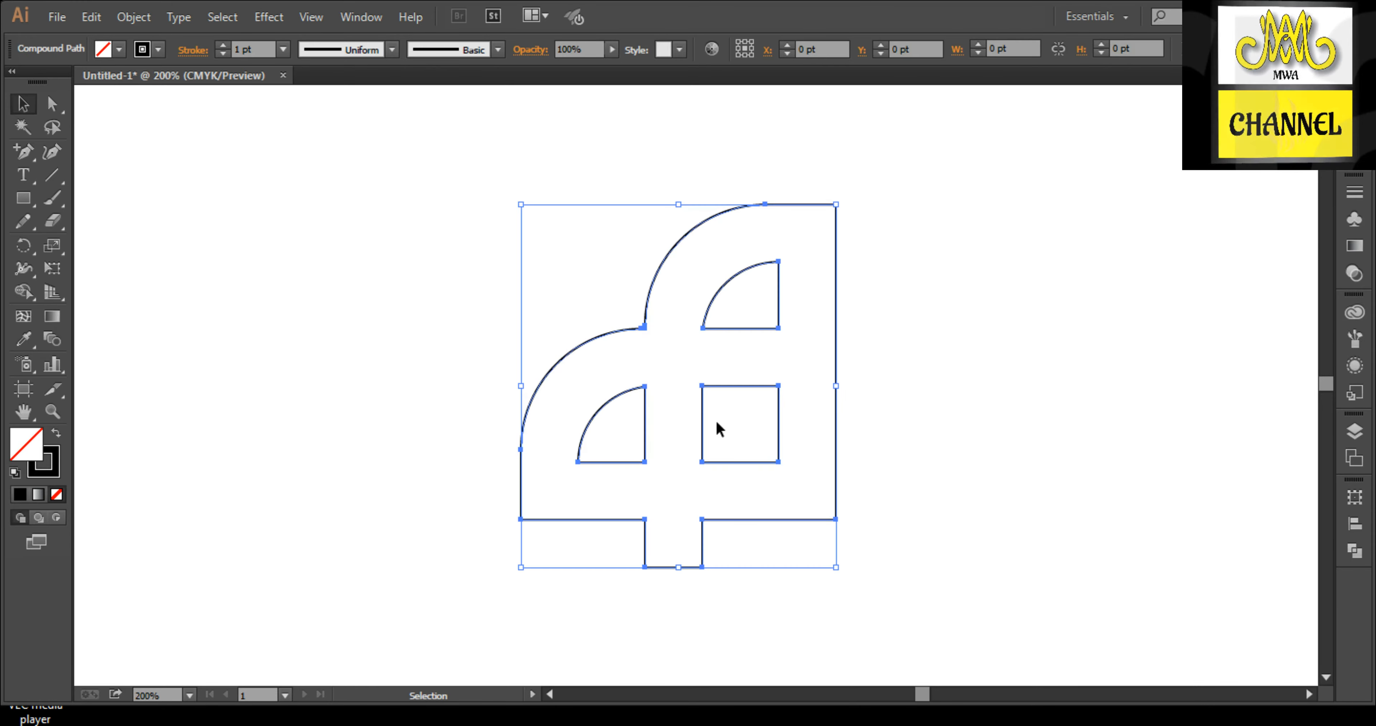
pyautogui.rightClick(708, 360)
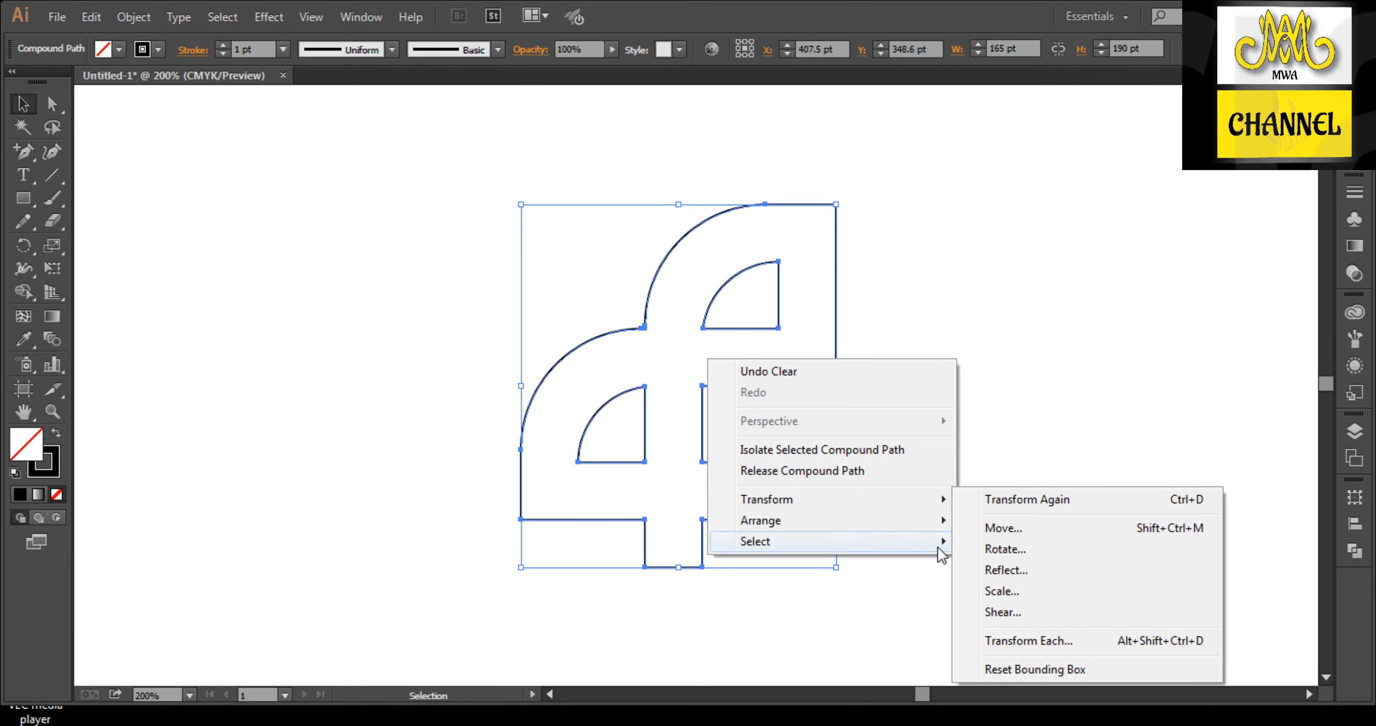
pyautogui.moveTo(892, 502)
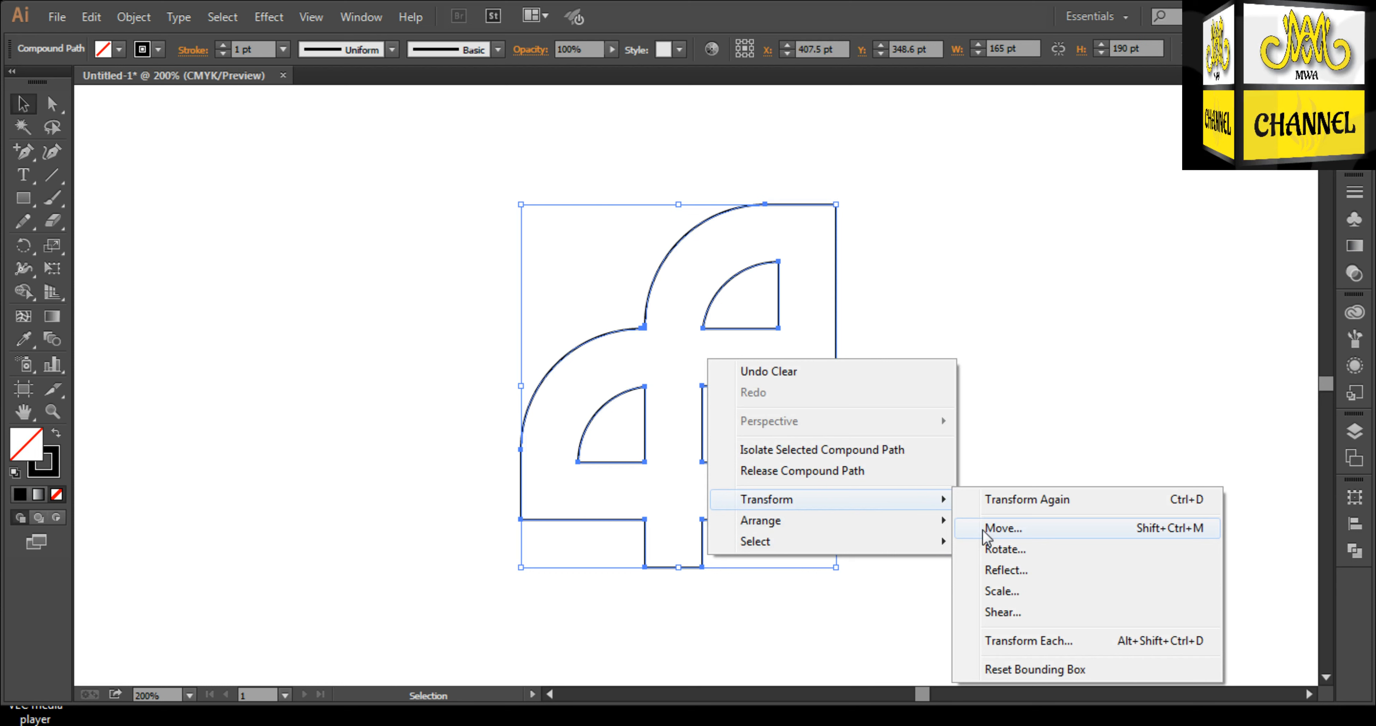
pyautogui.click(1004, 572)
pyautogui.click(583, 536)
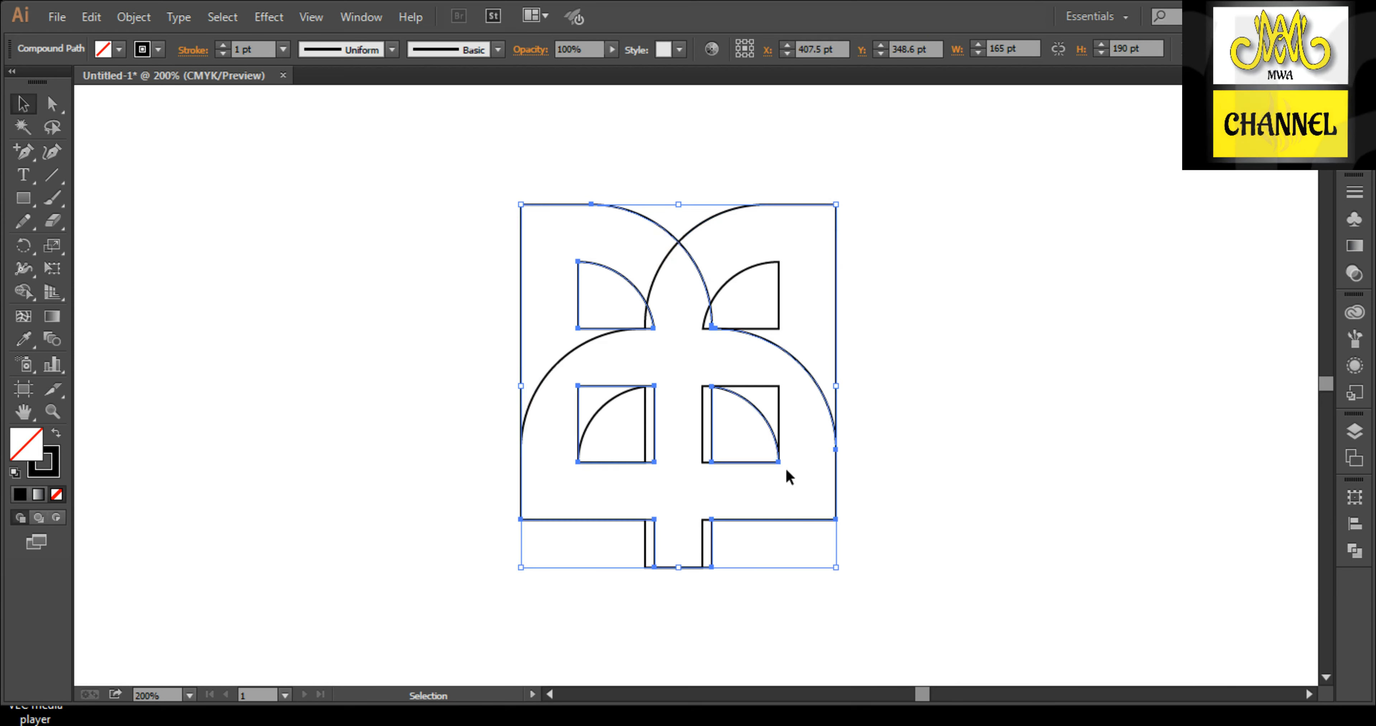
# Move the original shape beside its mirrored copy so their straight edges face each other across a narrow gap.
pyautogui.moveTo(694, 525); pyautogui.dragTo(1035, 502)
pyautogui.click(949, 482)
pyautogui.moveTo(957, 519); pyautogui.dragTo(244, 509)
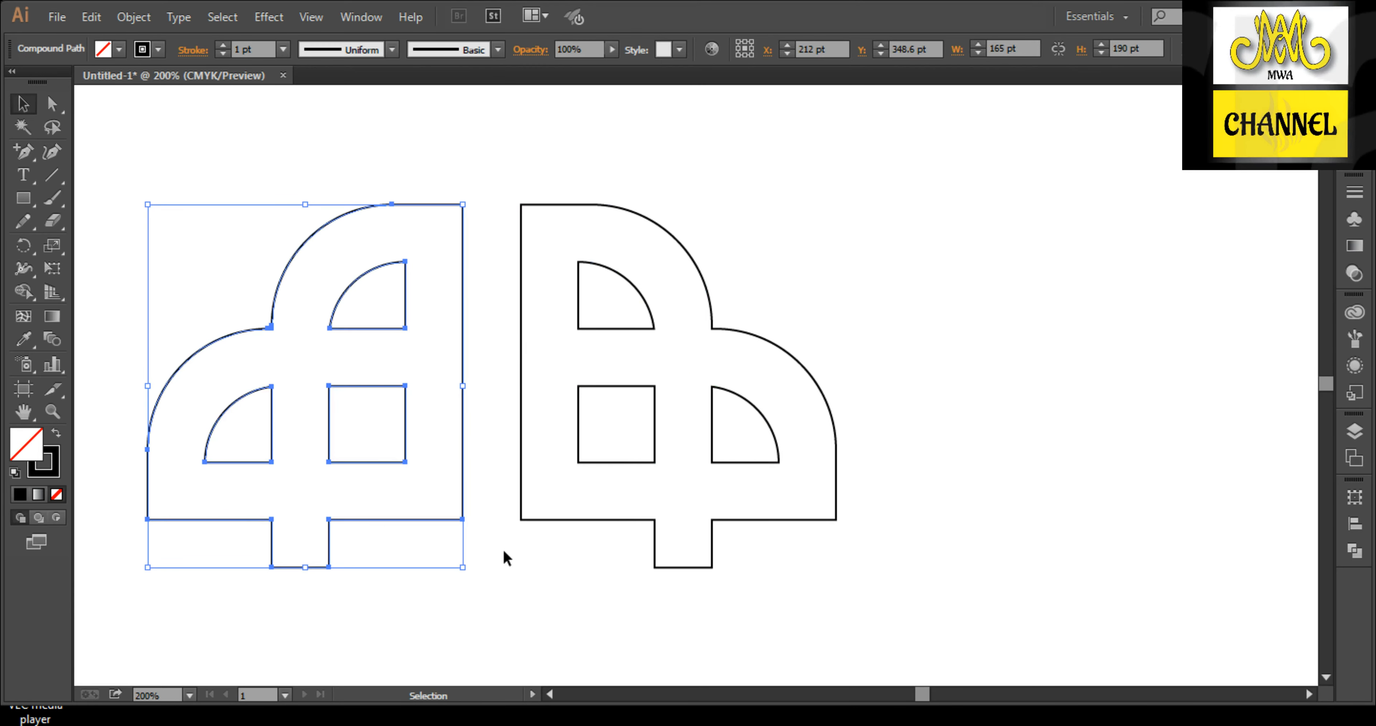
pyautogui.click(507, 558)
# Move both halves together up to the middle of the page, leaving free space below them.
pyautogui.scroll(-1, 508, 558)
pyautogui.moveTo(792, 286); pyautogui.dragTo(364, 567)
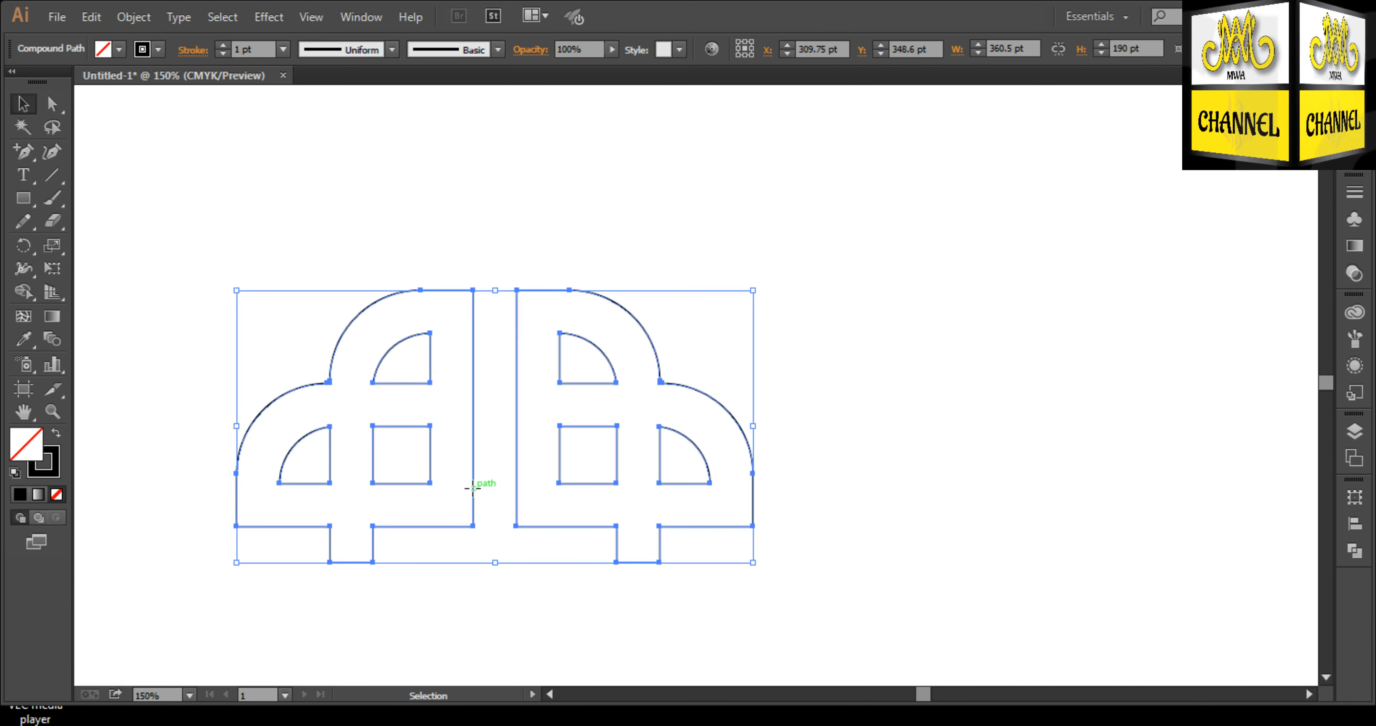
pyautogui.moveTo(473, 487); pyautogui.dragTo(663, 312)
pyautogui.click(715, 443)
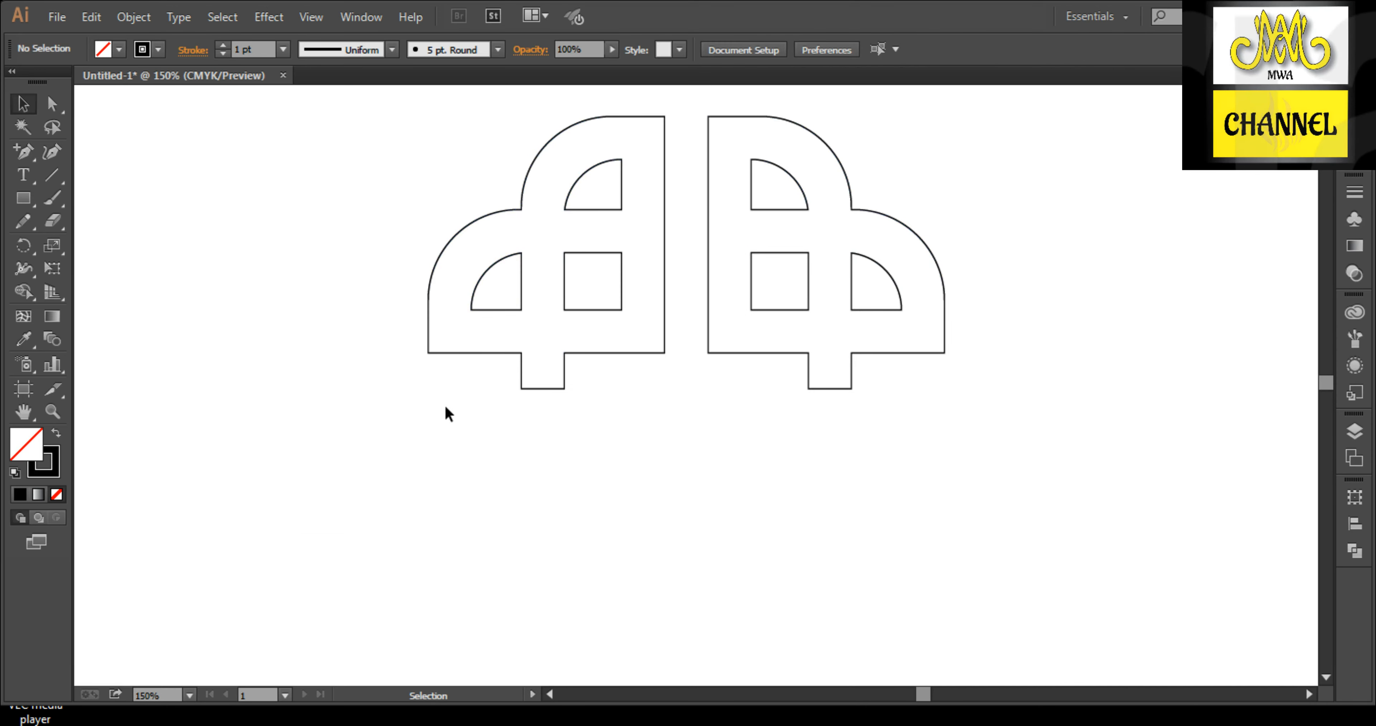
# Create a flipped copy of both halves by reflecting them across the horizontal axis.
pyautogui.moveTo(446, 439); pyautogui.dragTo(766, 259)
pyautogui.rightClick(766, 262)
pyautogui.moveTo(810, 389)
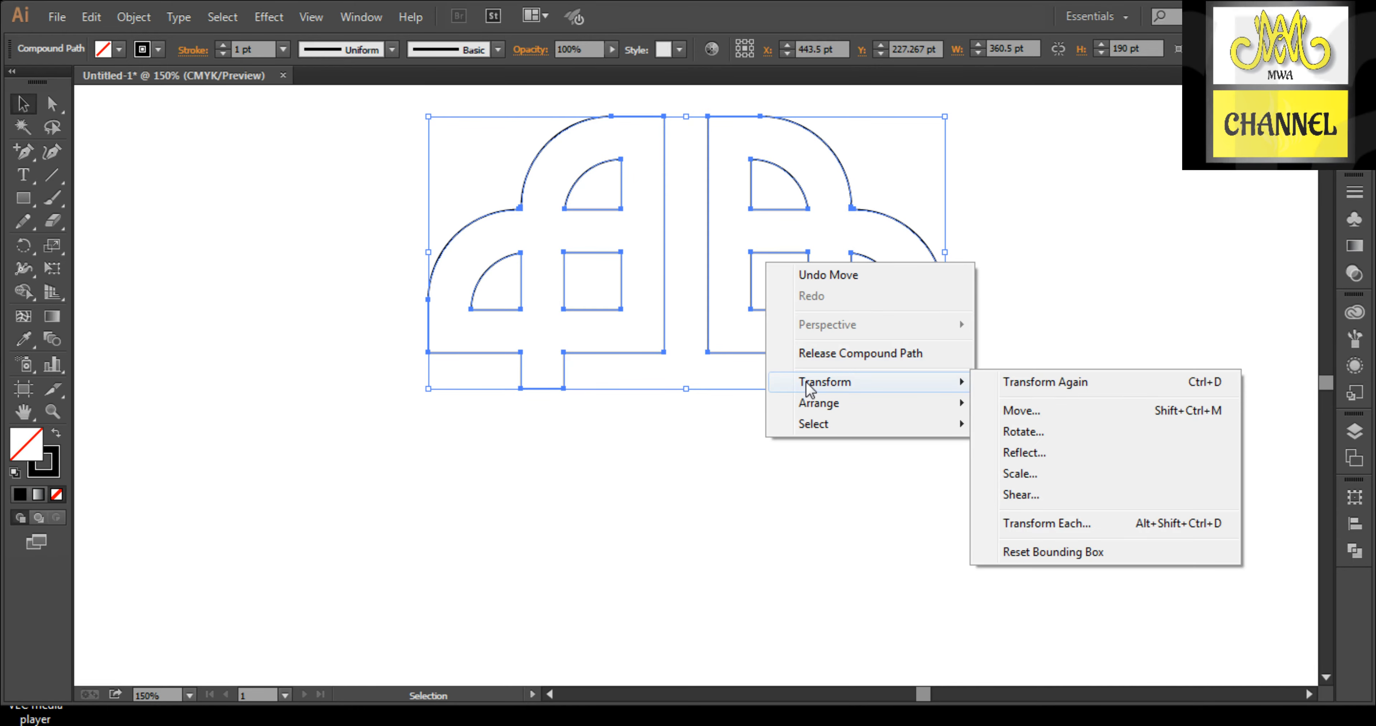
pyautogui.click(1014, 455)
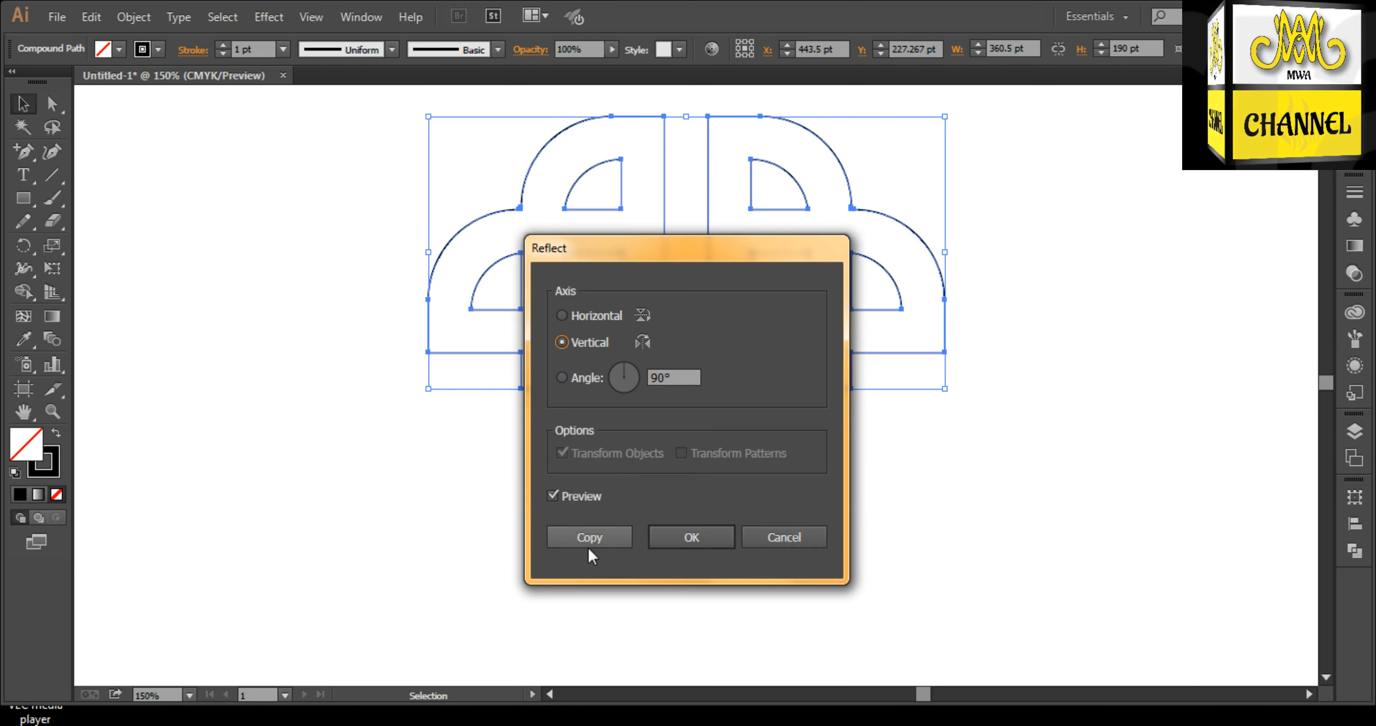
pyautogui.click(594, 316)
pyautogui.click(592, 535)
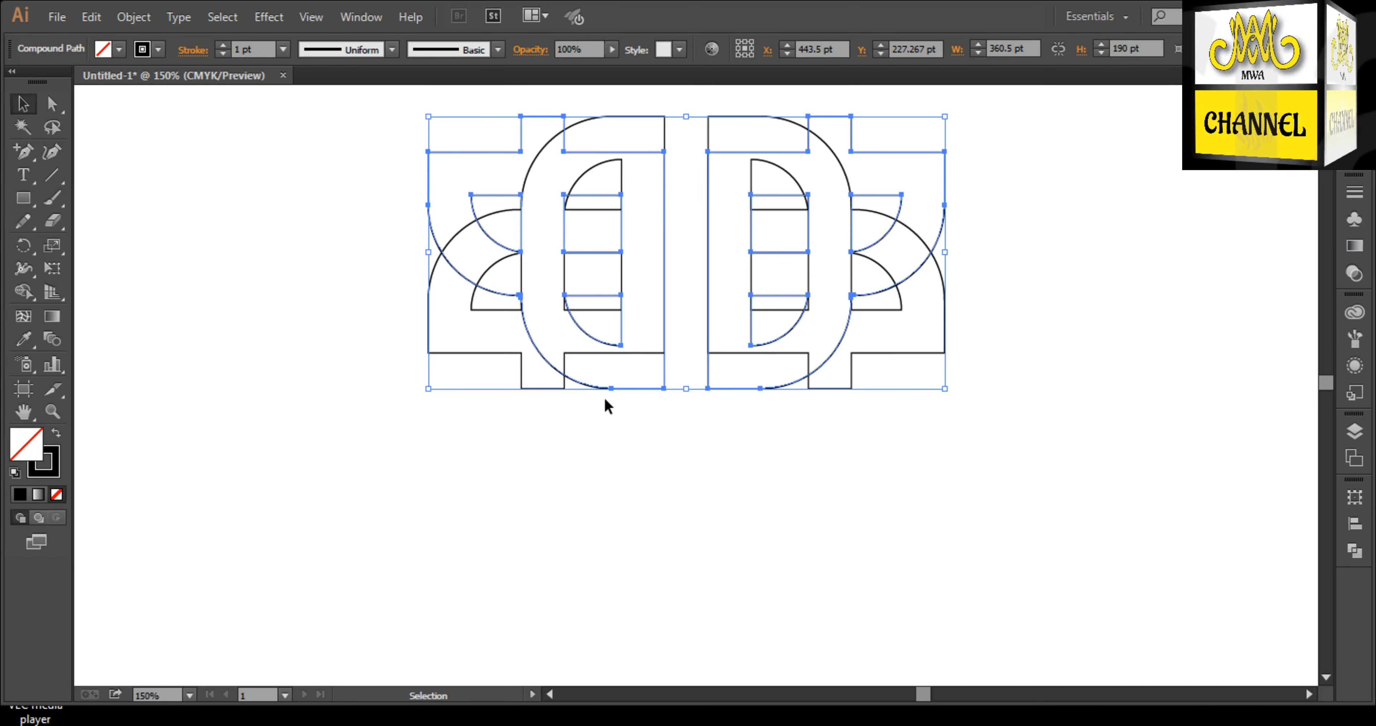
# Move the flipped pair straight down until it sits just below the original pair.
pyautogui.moveTo(605, 400); pyautogui.dragTo(612, 687)
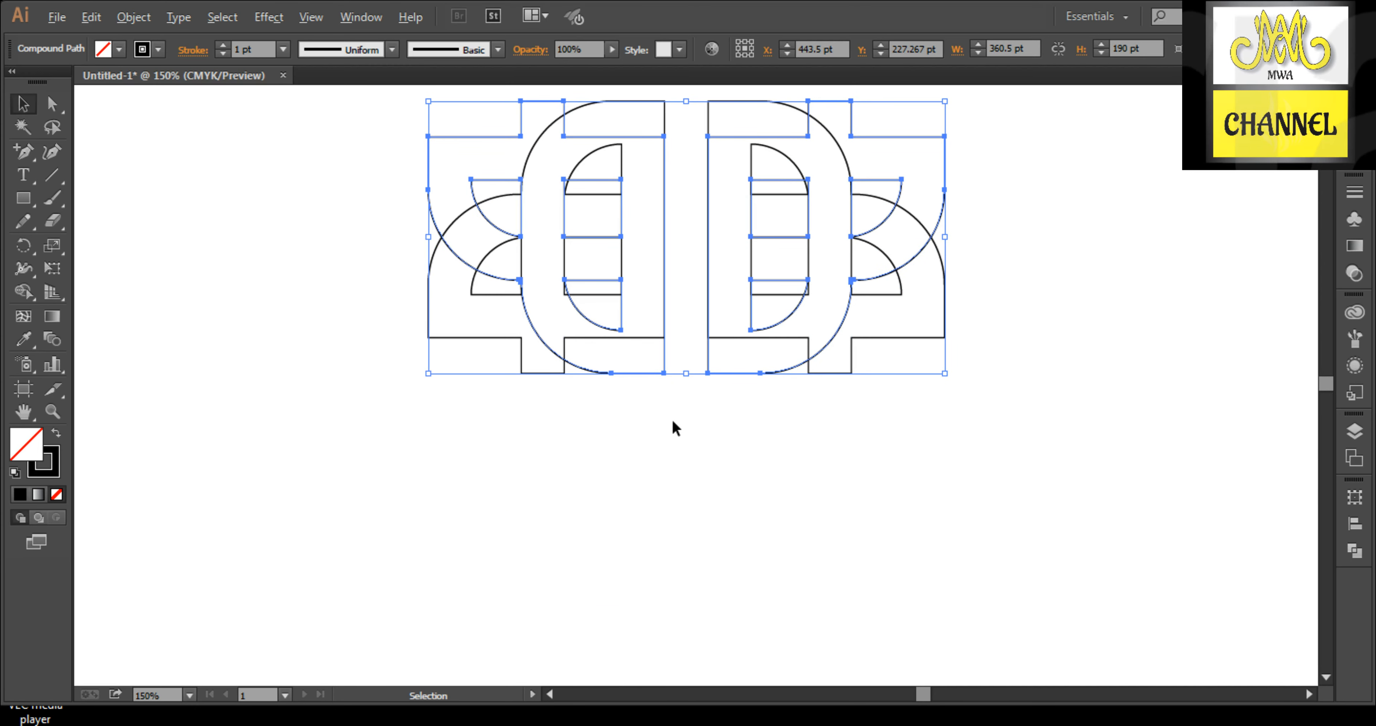
pyautogui.hotkey('ctrl', '-')
pyautogui.moveTo(614, 390); pyautogui.dragTo(599, 587)
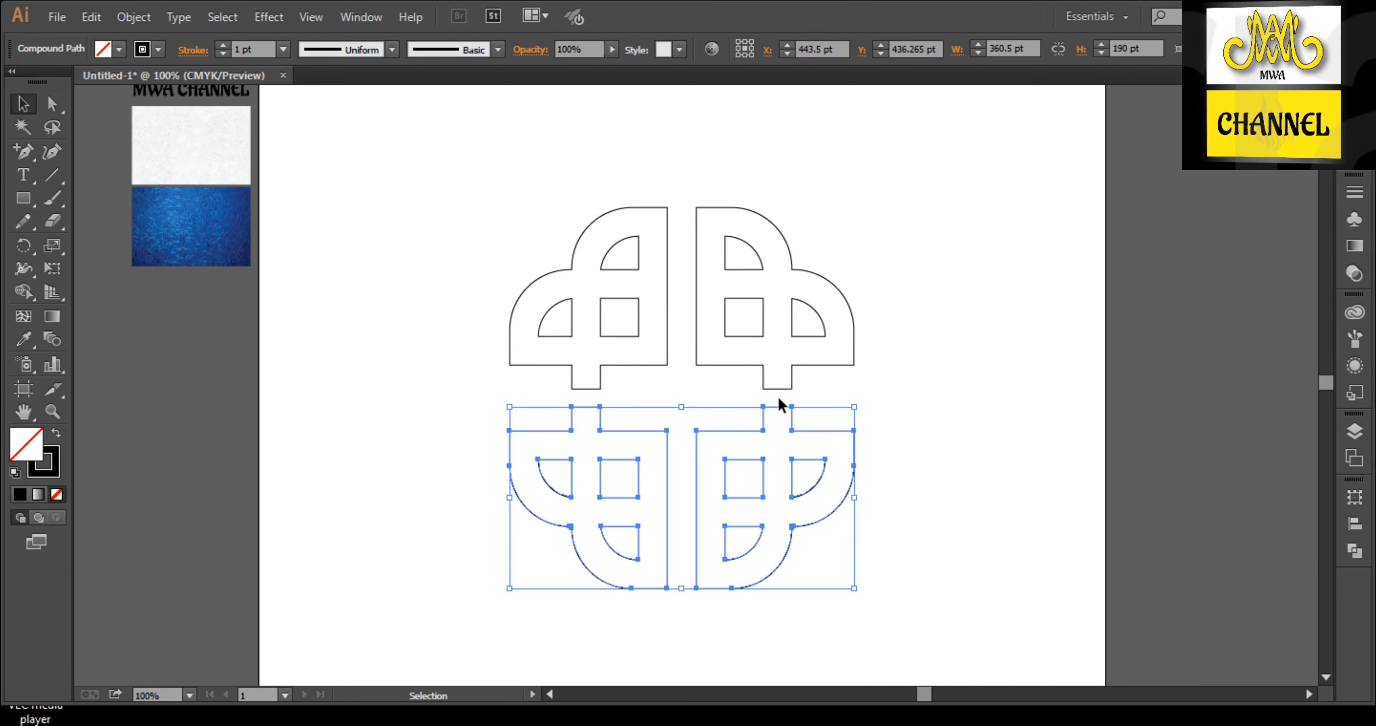
pyautogui.scroll(1, 680, 390)
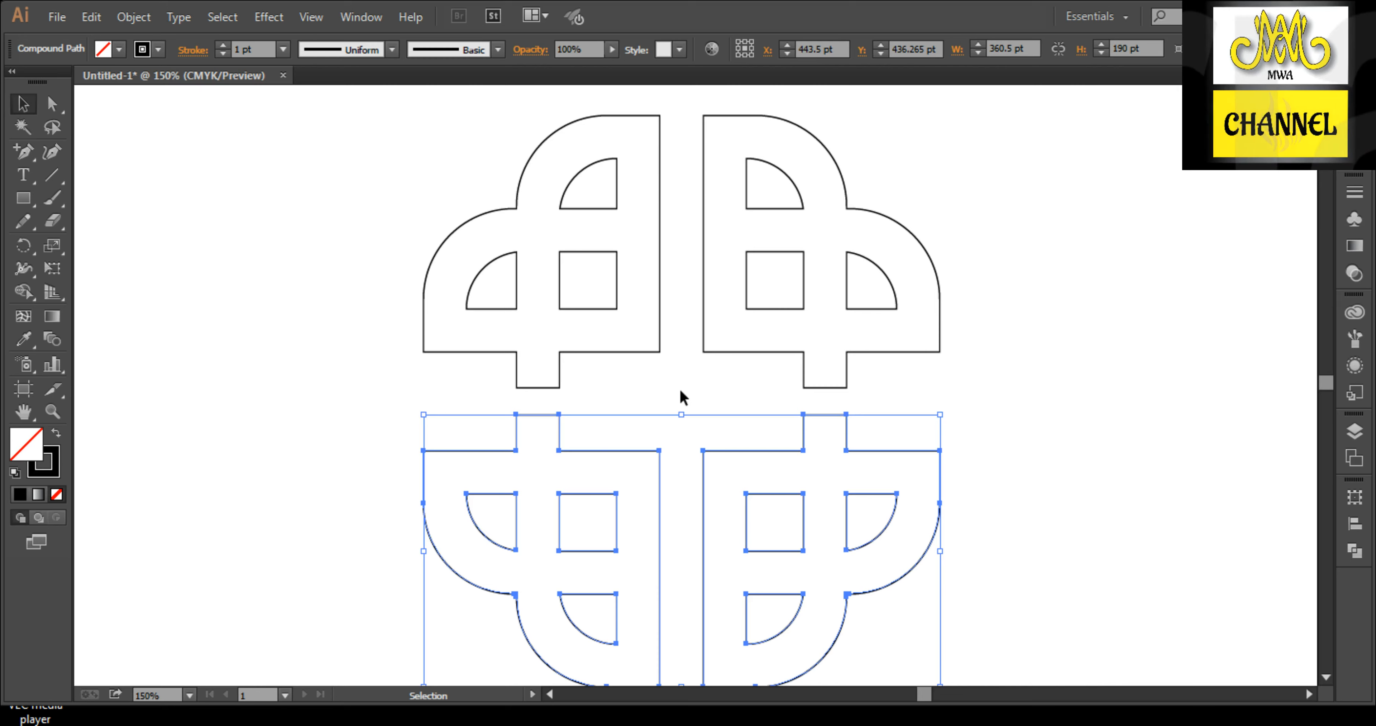
# Nudge the lower pair vertically until its two stems meet the stems of the upper pair.
pyautogui.press('Up')
pyautogui.press('Up')
pyautogui.press('Up')
pyautogui.press('Up')
pyautogui.press('Up')
pyautogui.press('Up')
pyautogui.press('Up')
pyautogui.press('Up')
pyautogui.press('Up')
pyautogui.press('Up')
pyautogui.press('Up')
pyautogui.press('Up')
pyautogui.press('Up')
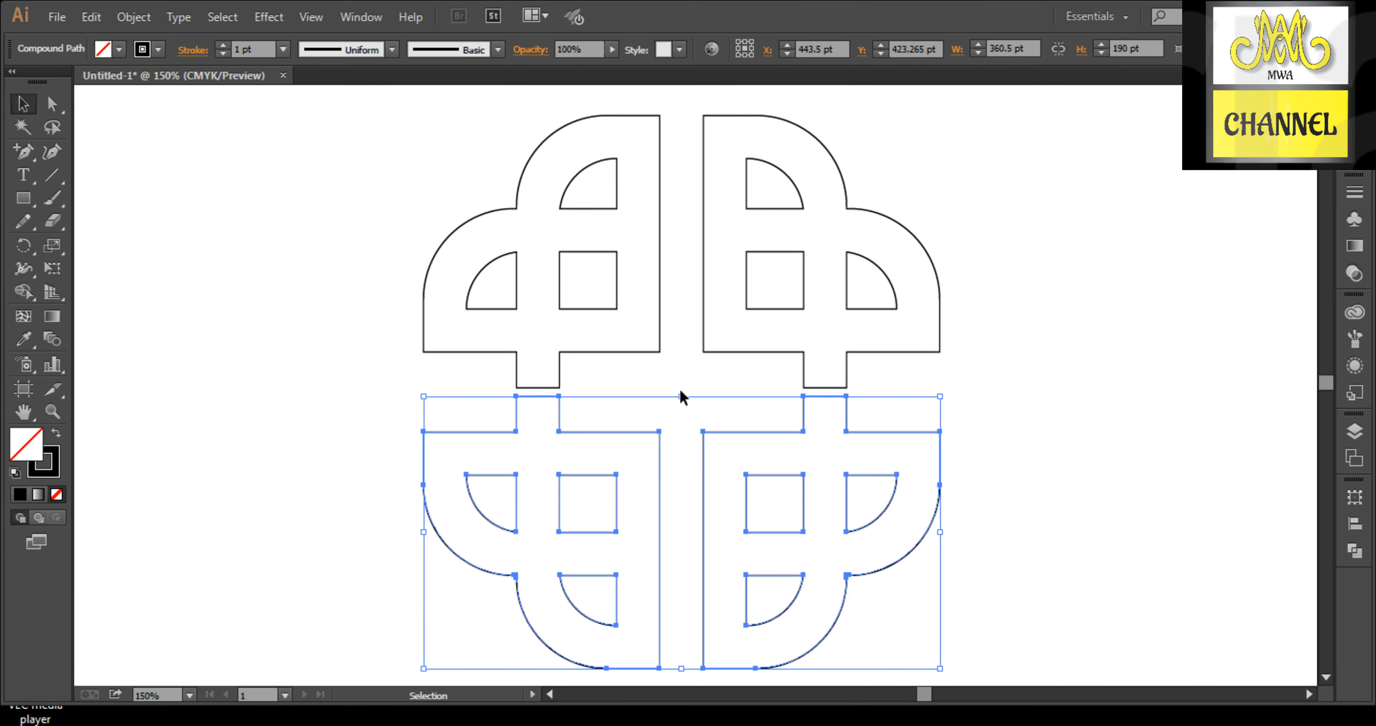
pyautogui.press('Down')
pyautogui.press('Down')
pyautogui.press('Down')
pyautogui.press('Down')
pyautogui.press('Down')
pyautogui.press('Down')
pyautogui.press('Down')
pyautogui.press('Down')
pyautogui.press('Down')
pyautogui.press('Down')
pyautogui.press('Down')
pyautogui.press('Down')
pyautogui.press('Down')
pyautogui.press('Down')
pyautogui.press('Down')
pyautogui.press('Down')
pyautogui.press('Down')
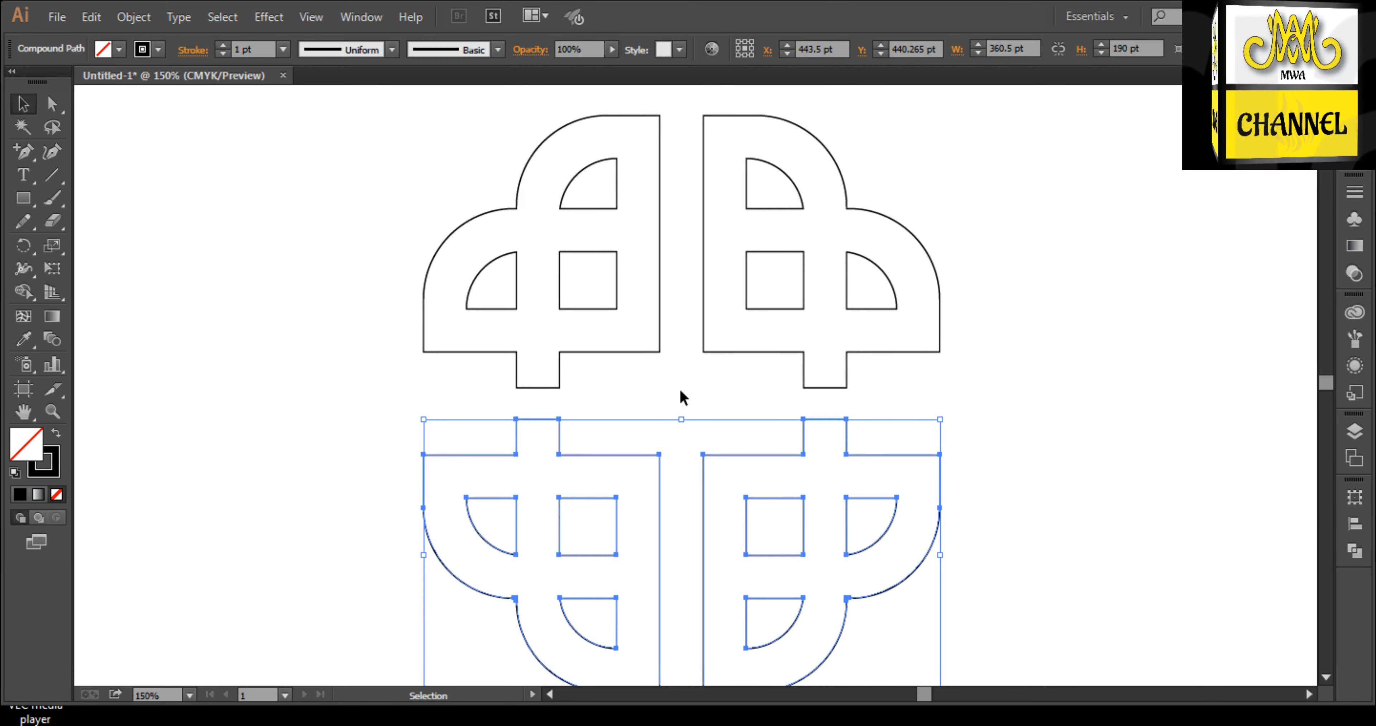
pyautogui.press('Up')
pyautogui.press('Up')
pyautogui.press('Up')
pyautogui.press('Up')
pyautogui.press('Up')
pyautogui.press('Up')
pyautogui.press('Up')
pyautogui.press('Up')
pyautogui.press('Up')
pyautogui.press('Up')
pyautogui.press('Up')
pyautogui.press('Up')
pyautogui.press('Up')
pyautogui.press('Up')
pyautogui.press('Up')
pyautogui.press('Up')
pyautogui.press('Up')
pyautogui.press('Up')
pyautogui.press('Up')
pyautogui.press('Up')
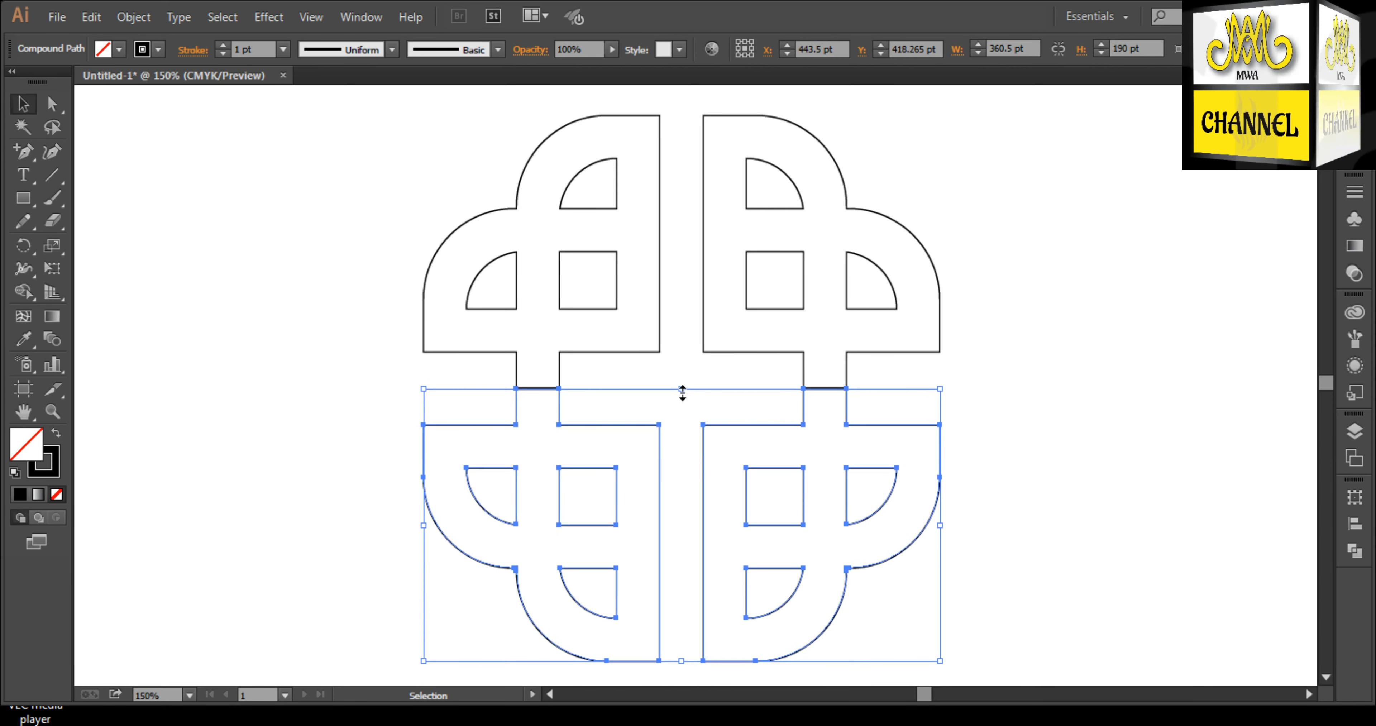
pyautogui.press('Up')
pyautogui.click(747, 364)
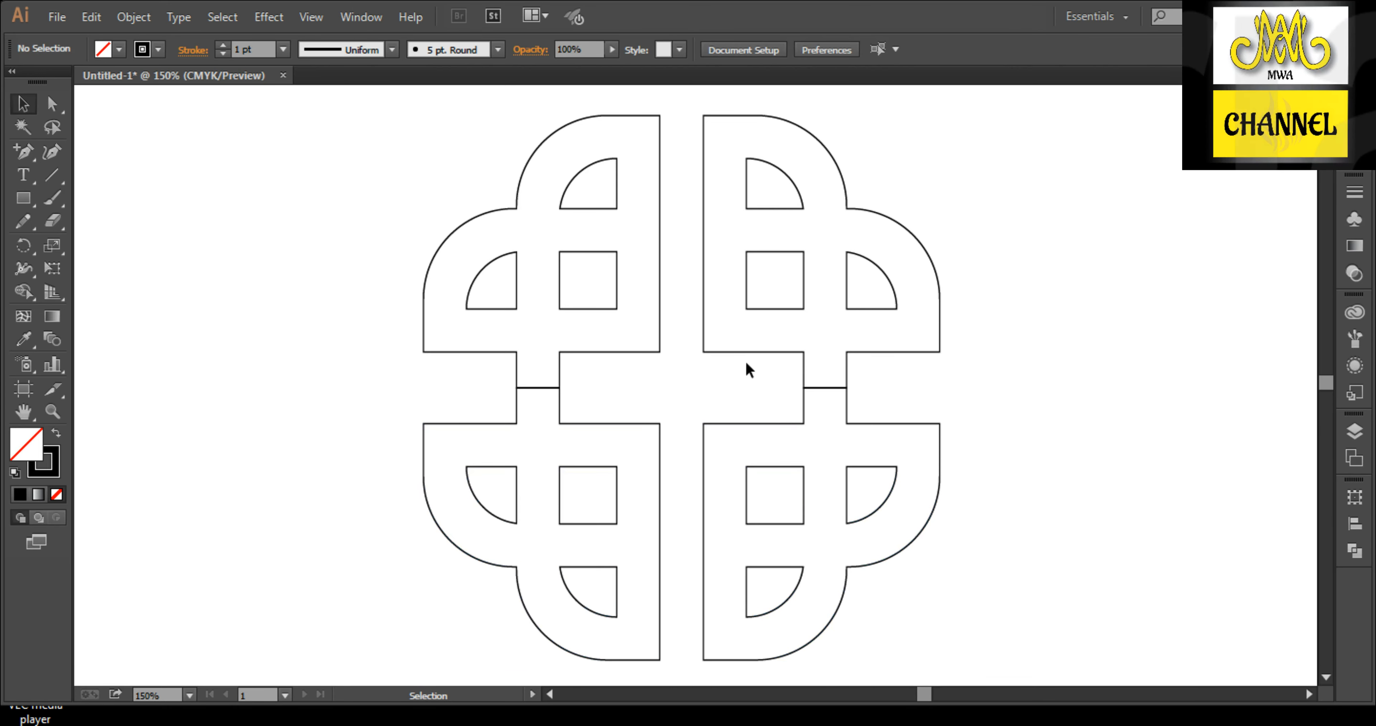
# Draw a 30.5 × 30 pt rectangle bridging the gap between the upper halves, level with their horizontal bands.
pyautogui.press('m')
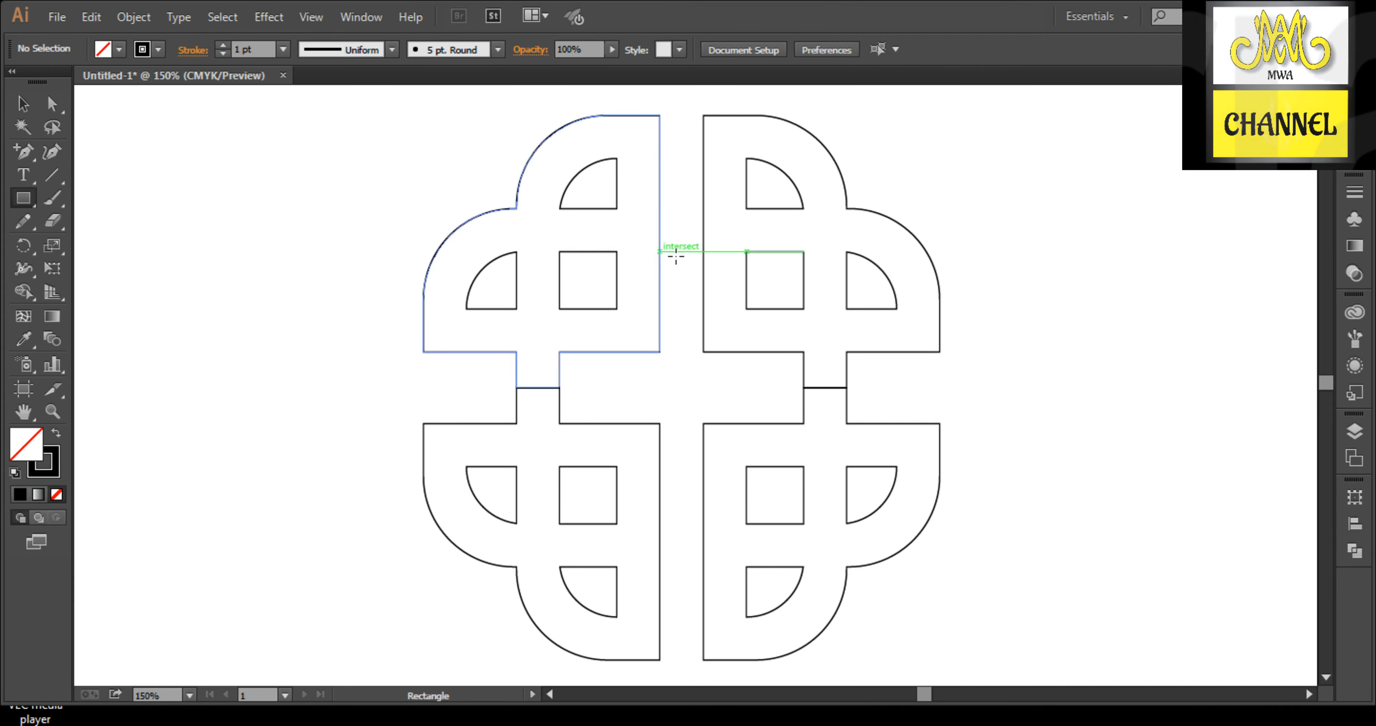
pyautogui.scroll(1, 676, 237)
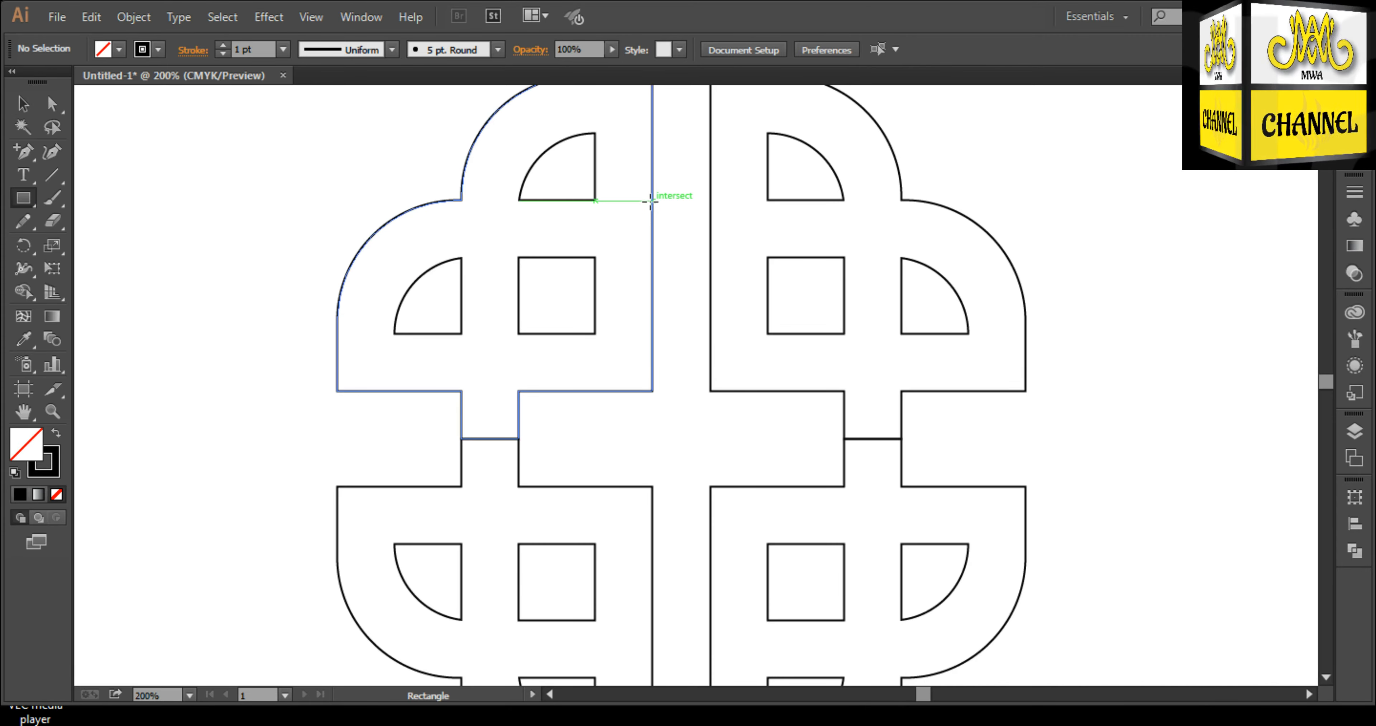
pyautogui.moveTo(653, 200); pyautogui.dragTo(710, 257)
pyautogui.press('v')
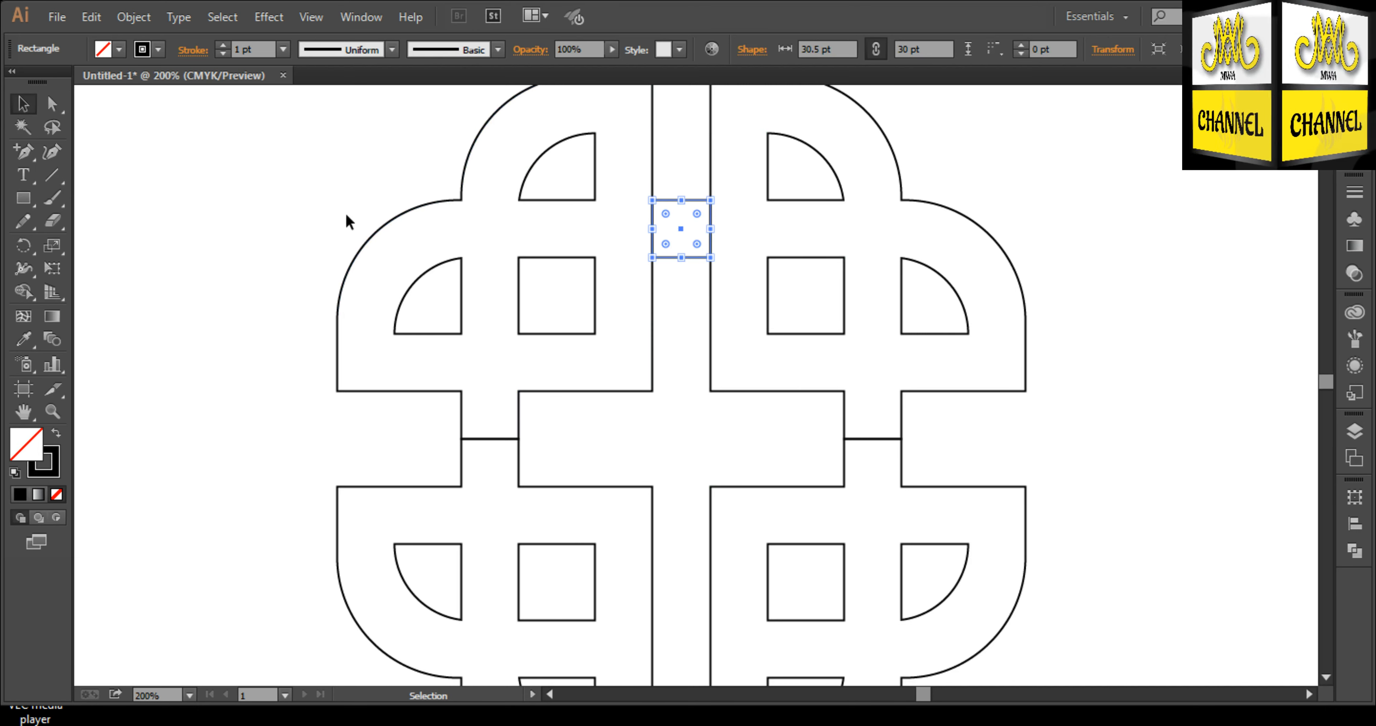
pyautogui.click(378, 221)
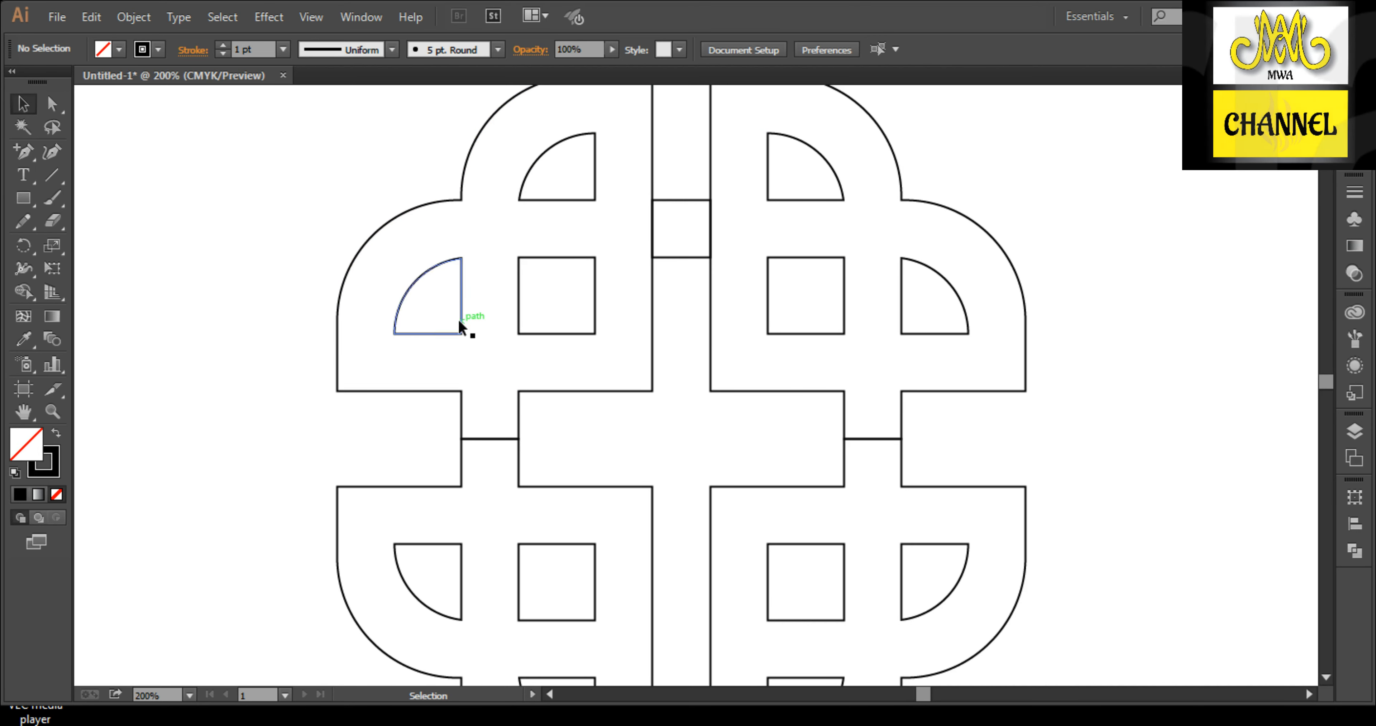
# Merge the four quarter shapes and the connecting rectangle into one shape with Shape Builder.
pyautogui.moveTo(380, 217); pyautogui.dragTo(875, 520)
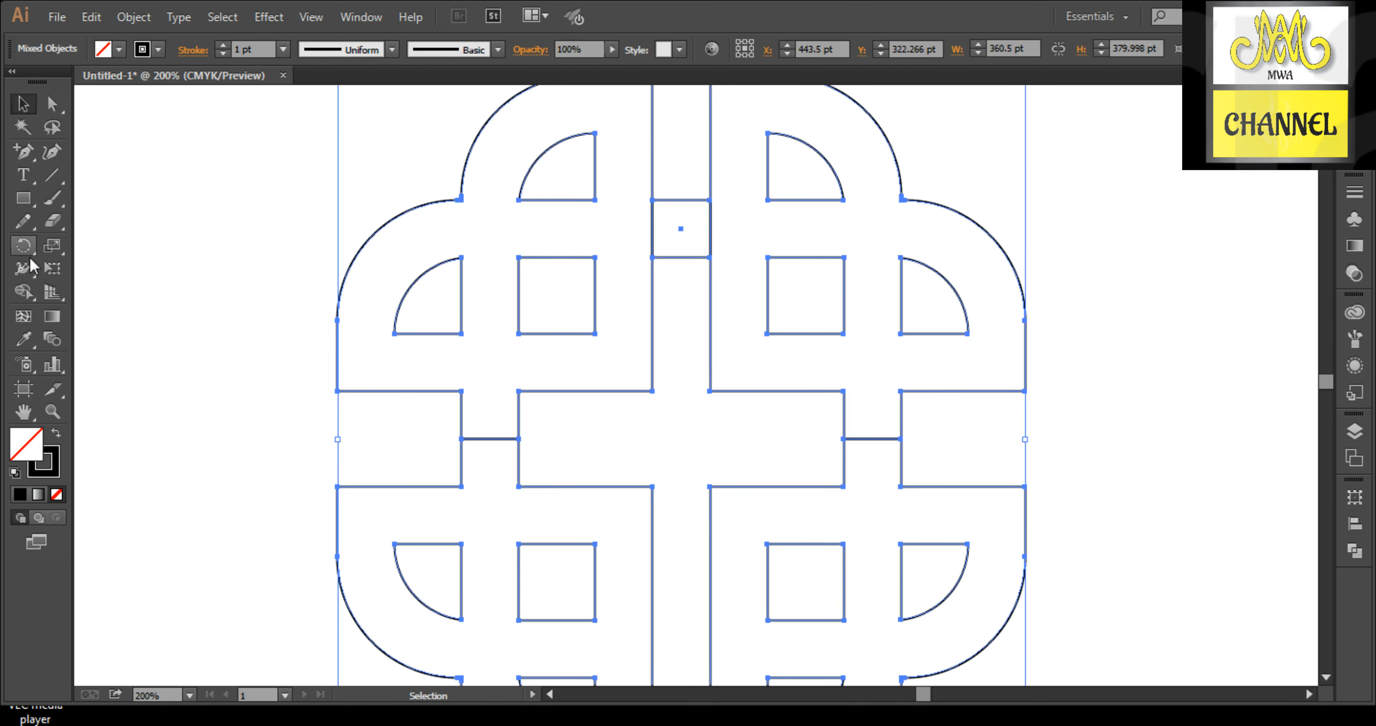
pyautogui.click(23, 292)
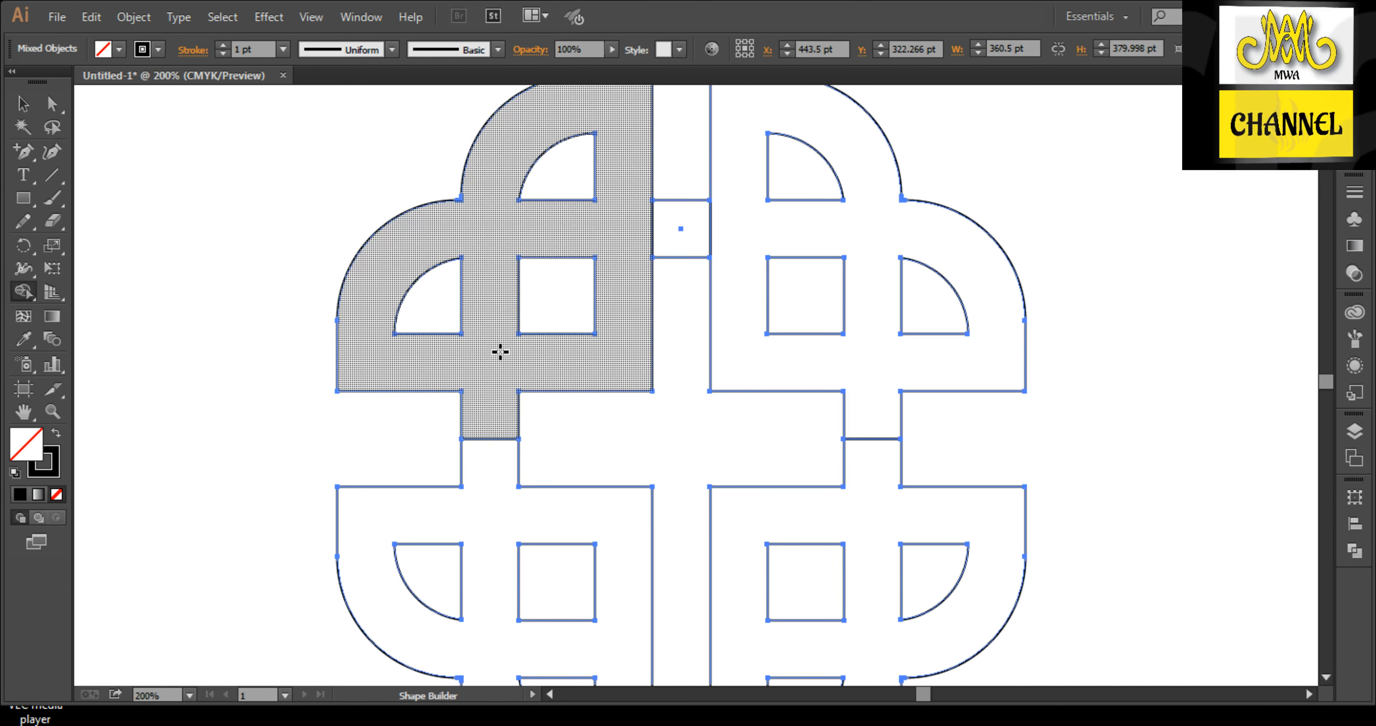
pyautogui.moveTo(501, 353); pyautogui.dragTo(487, 477)
pyautogui.moveTo(608, 230); pyautogui.dragTo(723, 237)
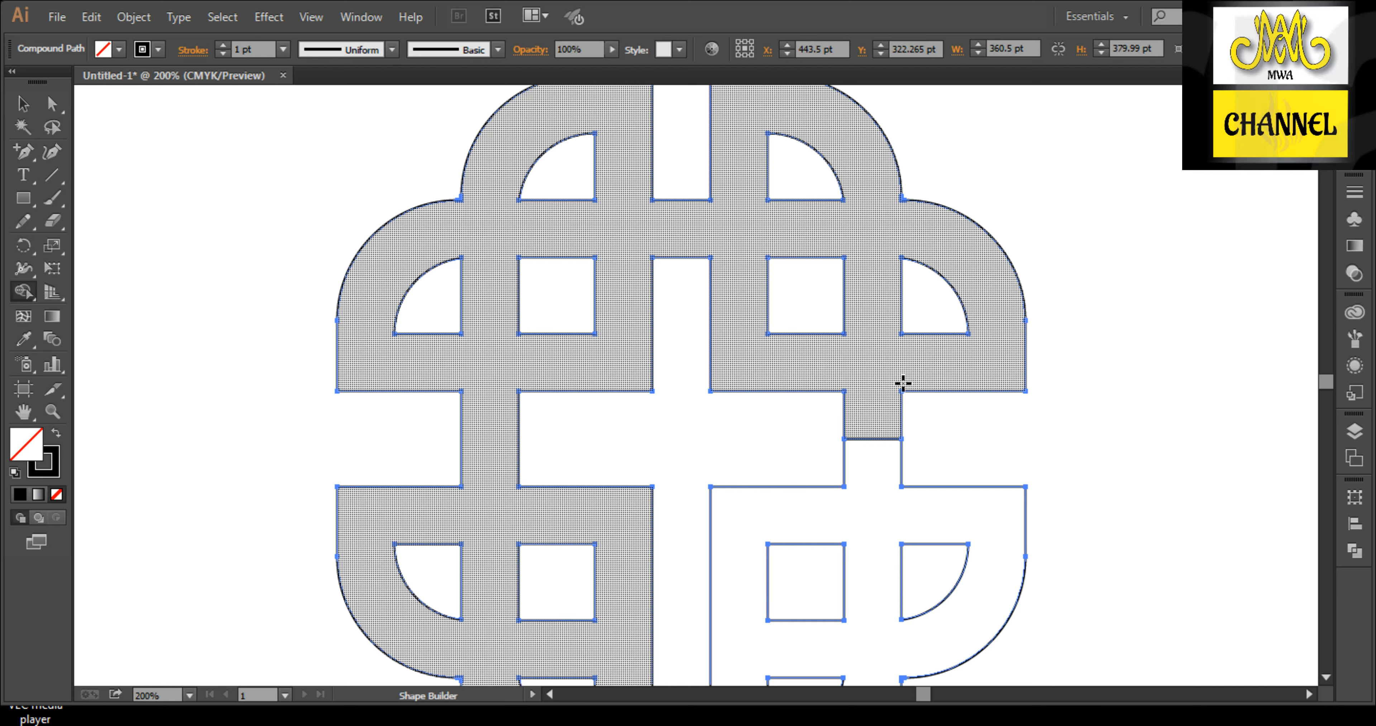
pyautogui.moveTo(881, 384)
pyautogui.mouseDown()
pyautogui.moveTo(863, 512)
pyautogui.moveTo(798, 494)
pyautogui.mouseUp()
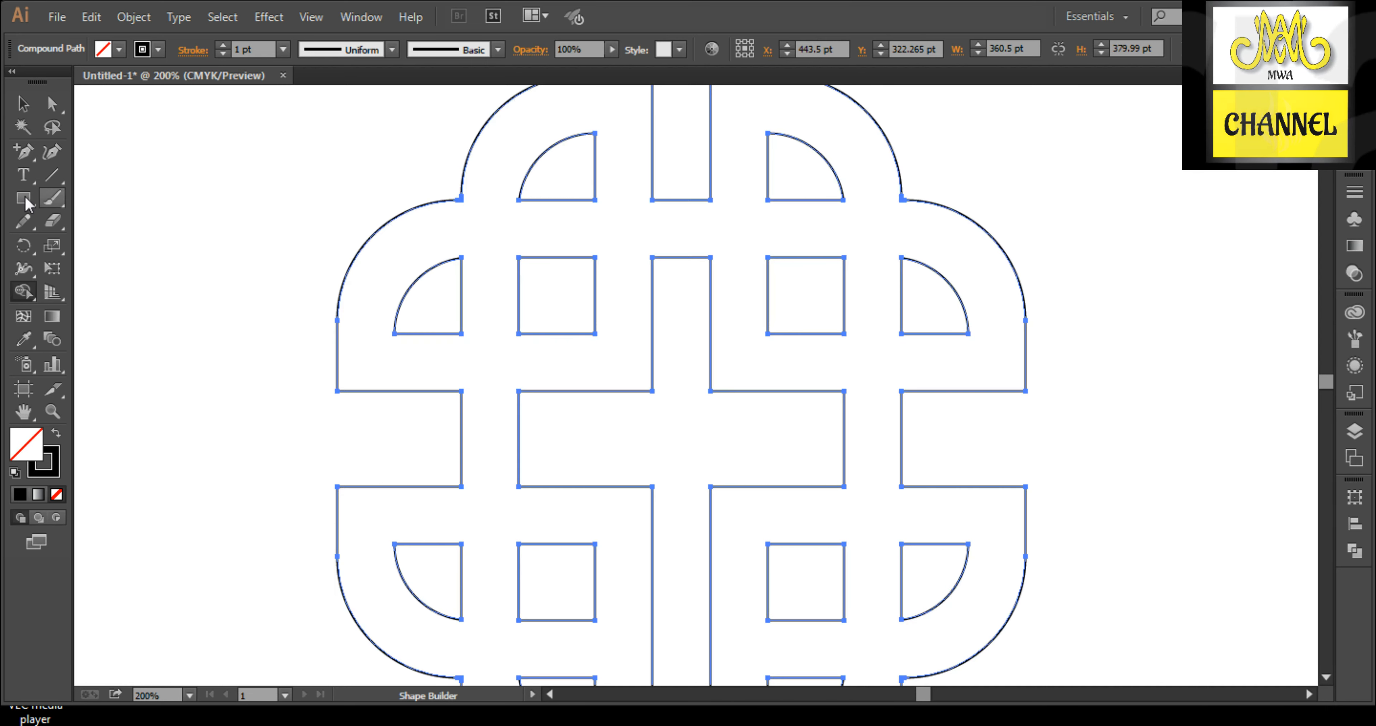
# Draw a 30.5 × 30.31 pt rectangle bridging the gap between the lower halves, level with their horizontal bands.
pyautogui.click(23, 104)
pyautogui.click(23, 197)
pyautogui.press('space')
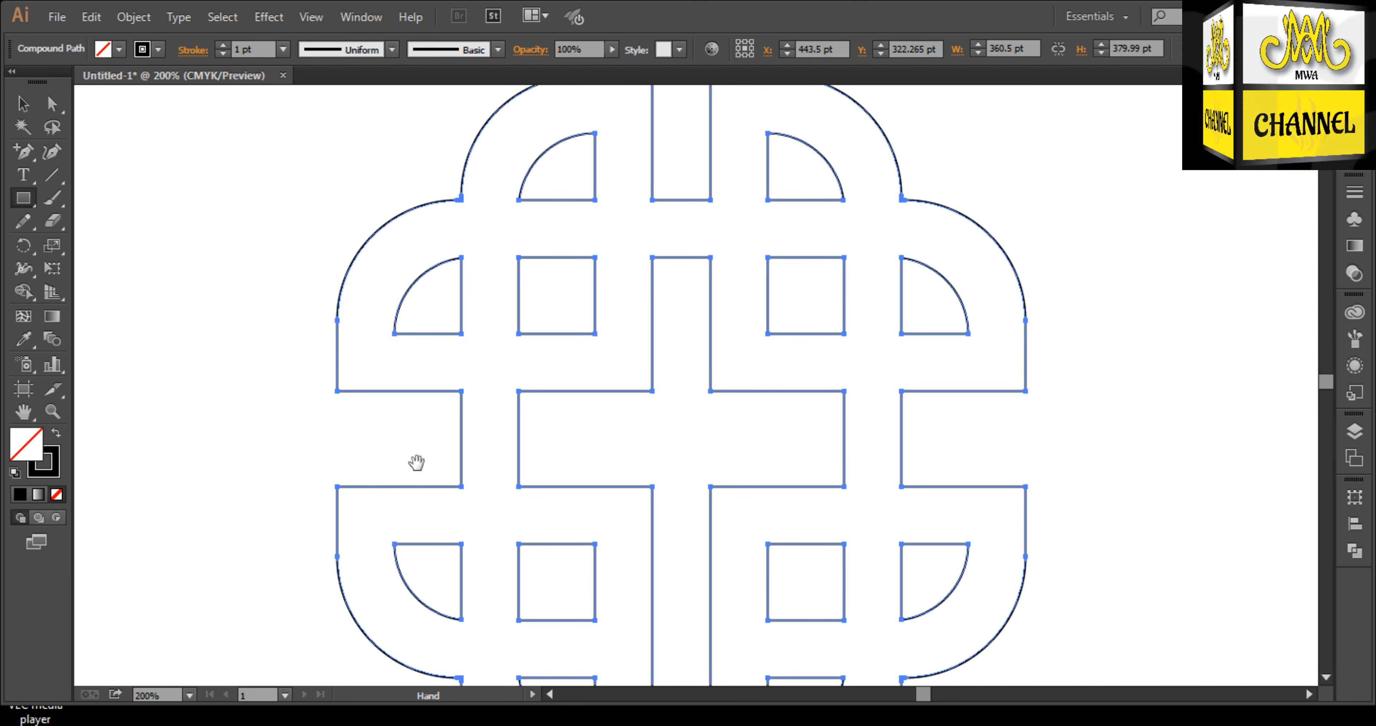
pyautogui.moveTo(572, 541); pyautogui.dragTo(486, 391)
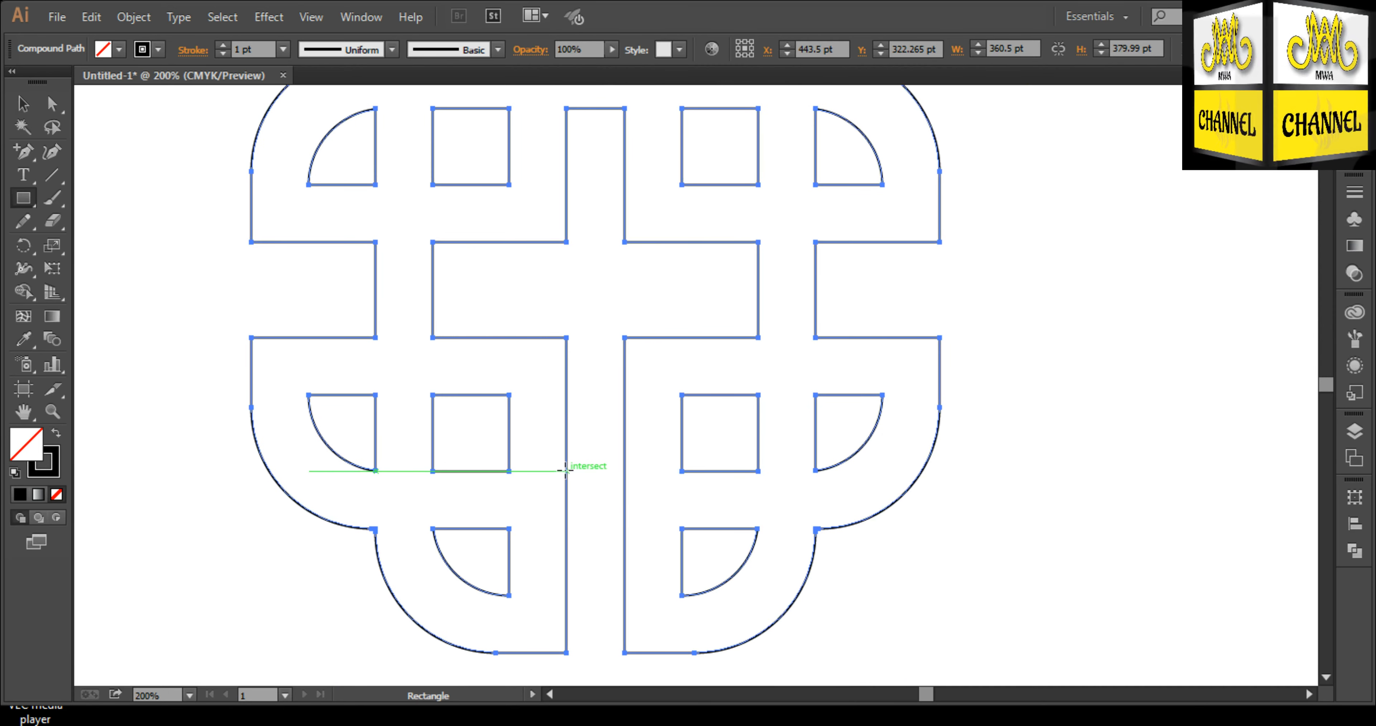
pyautogui.moveTo(566, 470); pyautogui.dragTo(625, 529)
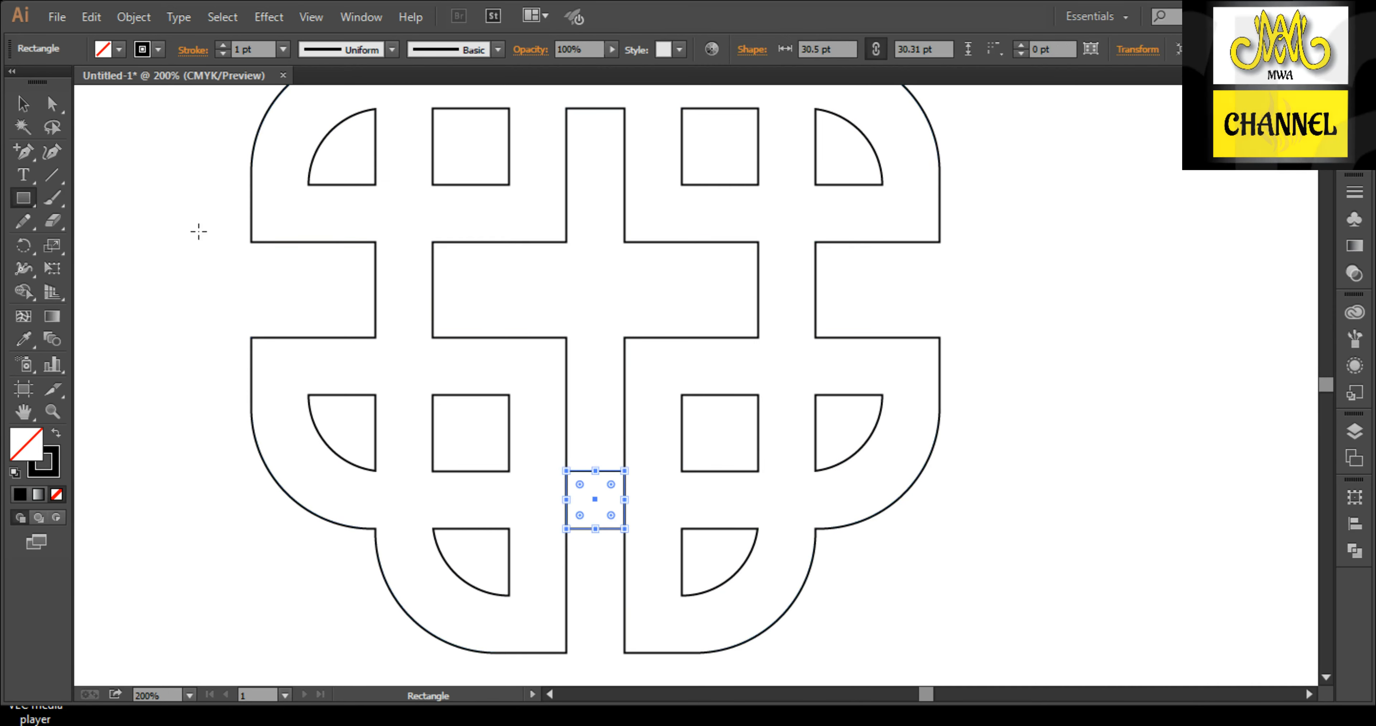
# Merge the lower connecting rectangle and the rest of the logo into one shape with Shape Builder.
pyautogui.click(22, 103)
pyautogui.moveTo(169, 215)
pyautogui.mouseDown()
pyautogui.moveTo(697, 541)
pyautogui.moveTo(461, 492)
pyautogui.moveTo(547, 510)
pyautogui.moveTo(639, 500)
pyautogui.mouseUp()
pyautogui.click(23, 291)
pyautogui.click(22, 103)
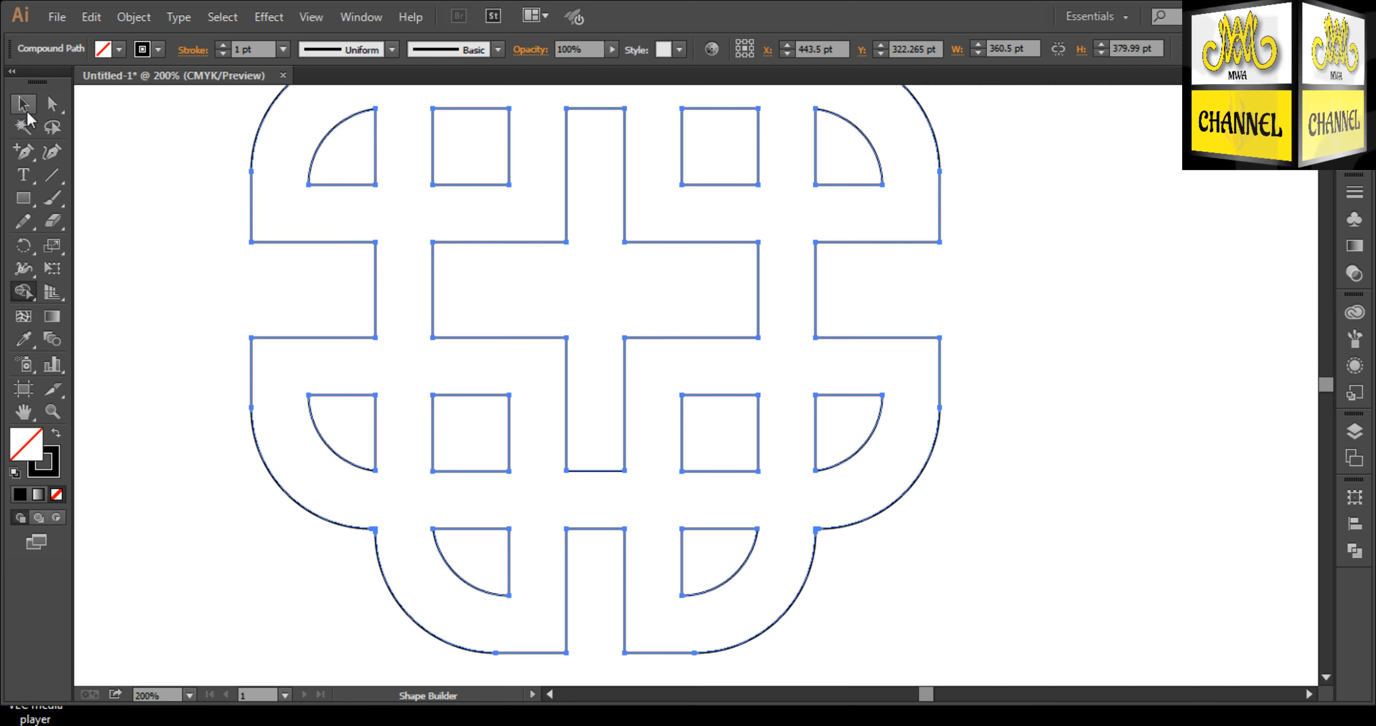
pyautogui.click(184, 291)
pyautogui.hotkey('ctrl', '-')
pyautogui.moveTo(599, 352); pyautogui.dragTo(577, 399)
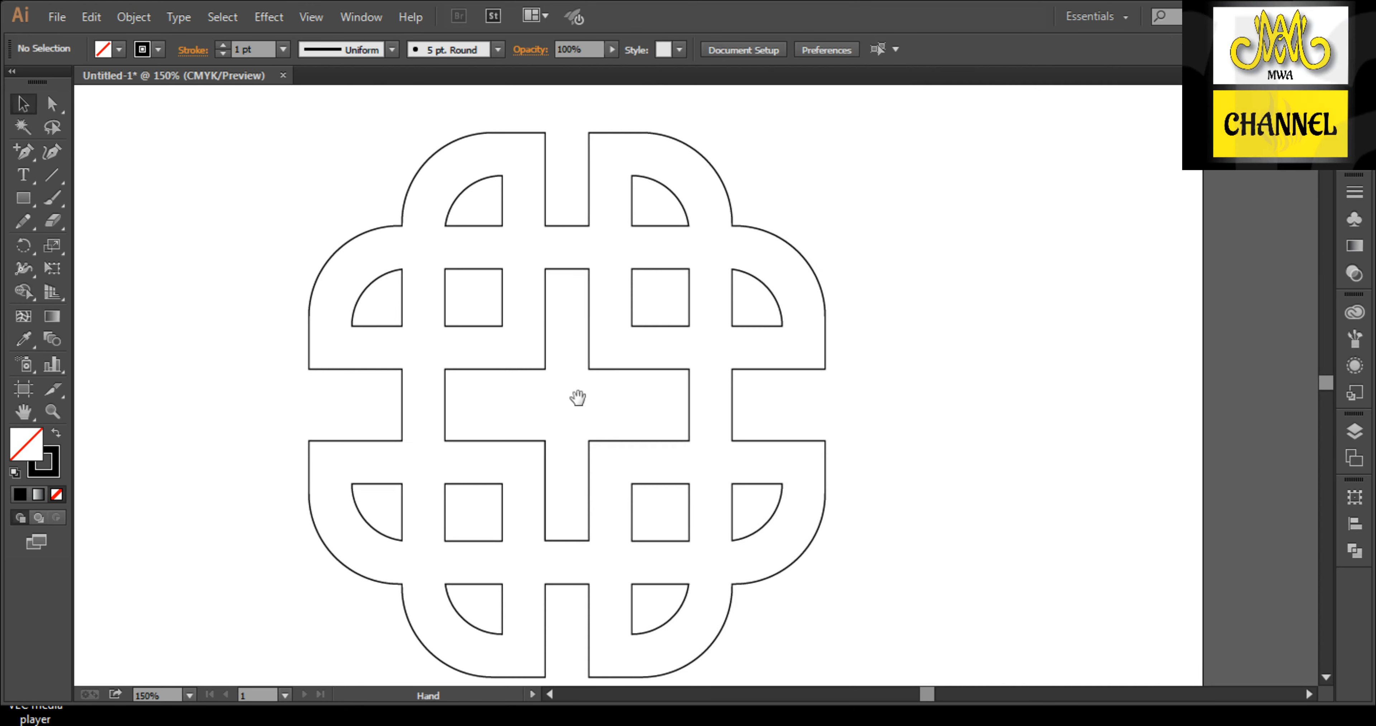
pyautogui.click(752, 309)
pyautogui.scroll(-1, 752, 310)
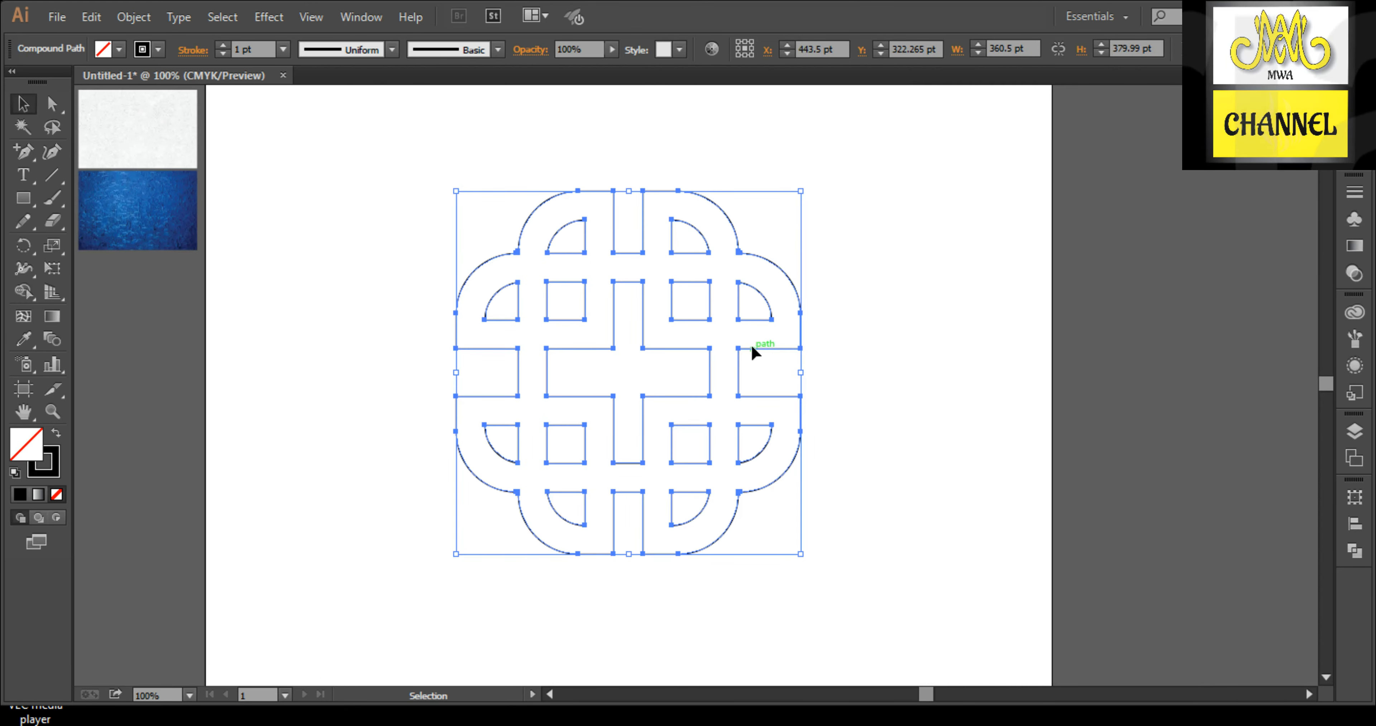
pyautogui.click(328, 258)
pyautogui.click(82, 205)
pyautogui.click(52, 197)
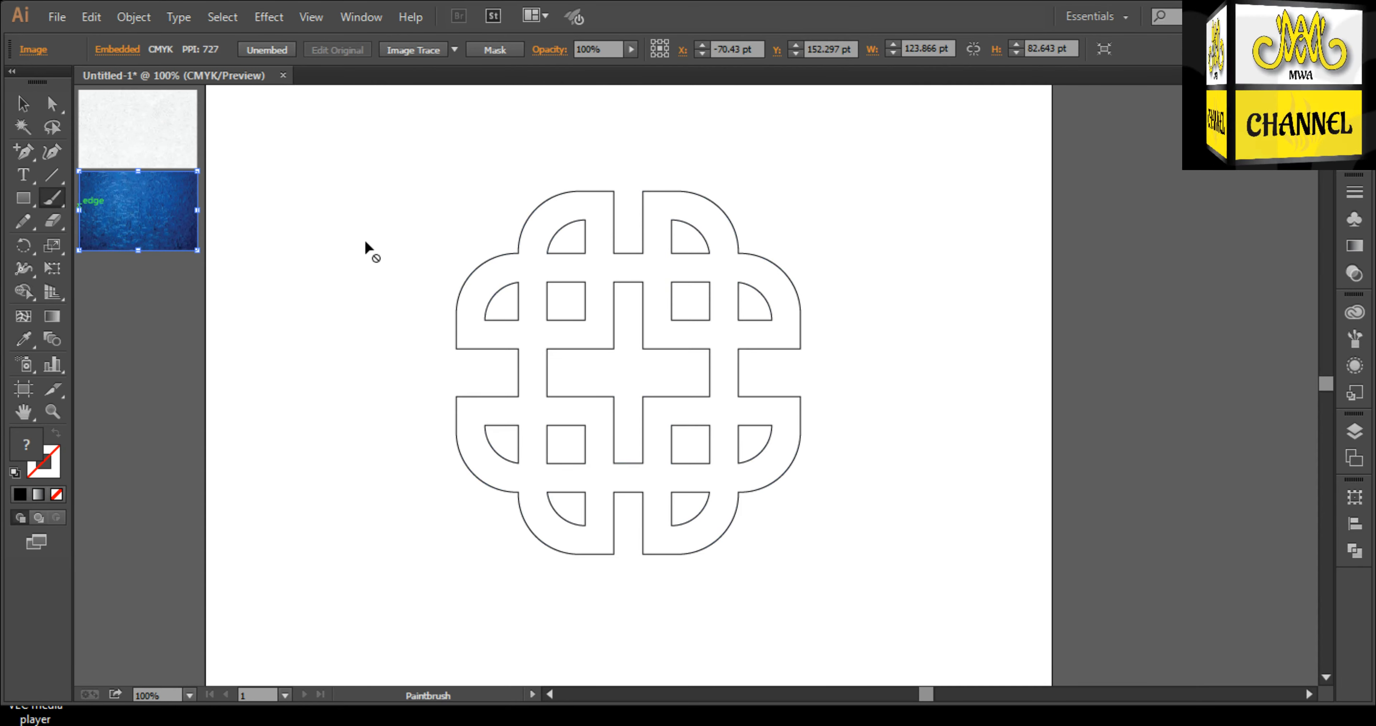
pyautogui.moveTo(239, 220); pyautogui.dragTo(304, 214)
pyautogui.press('v')
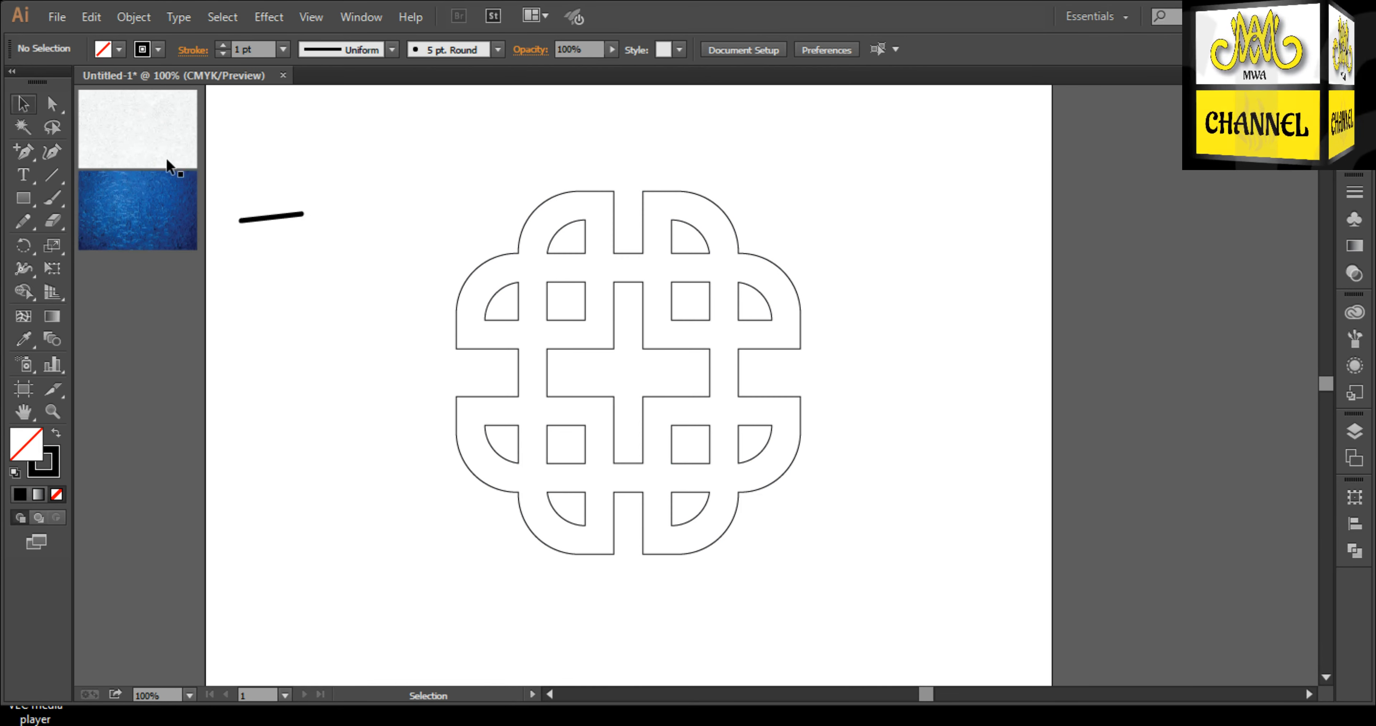
pyautogui.moveTo(279, 273); pyautogui.dragTo(280, 274)
pyautogui.press('Delete')
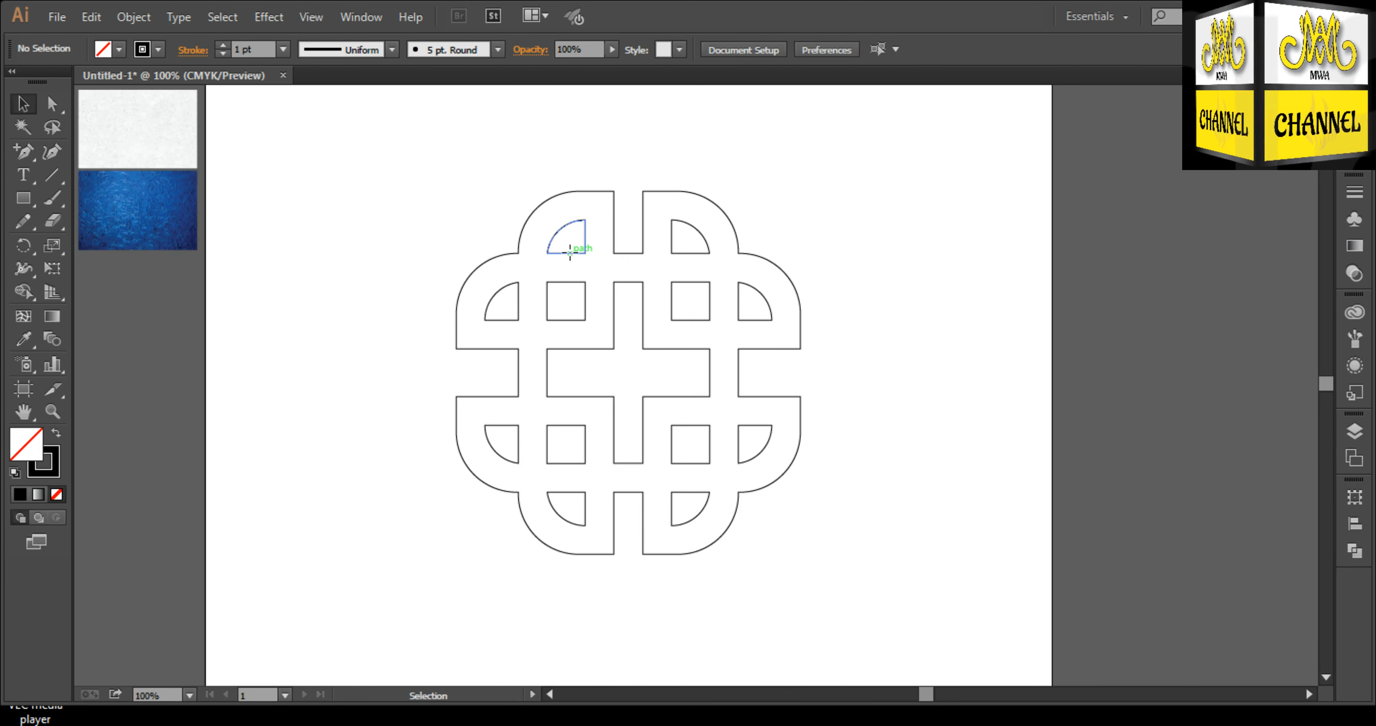
# Swap the logo's stroke and fill to give it a solid black fill without an outline.
pyautogui.click(570, 252)
pyautogui.press('F6')
pyautogui.click(1142, 140)
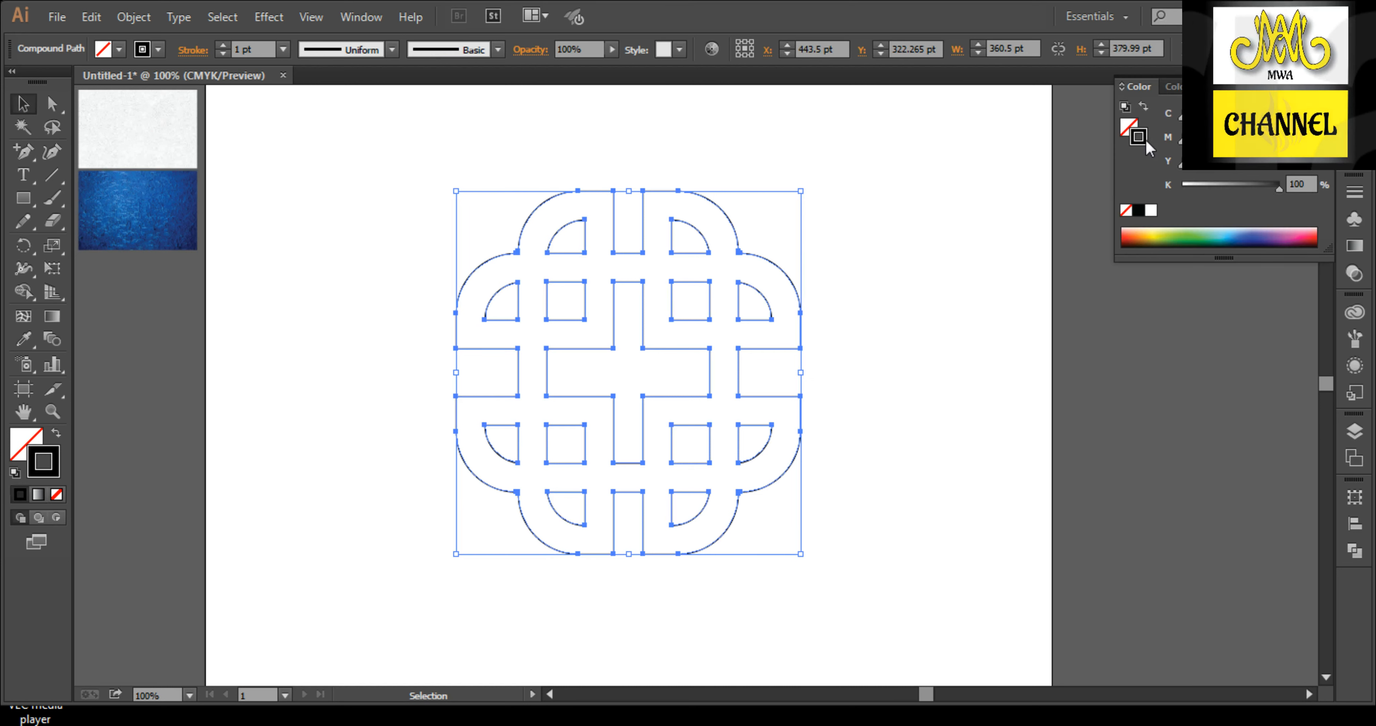
pyautogui.click(1143, 110)
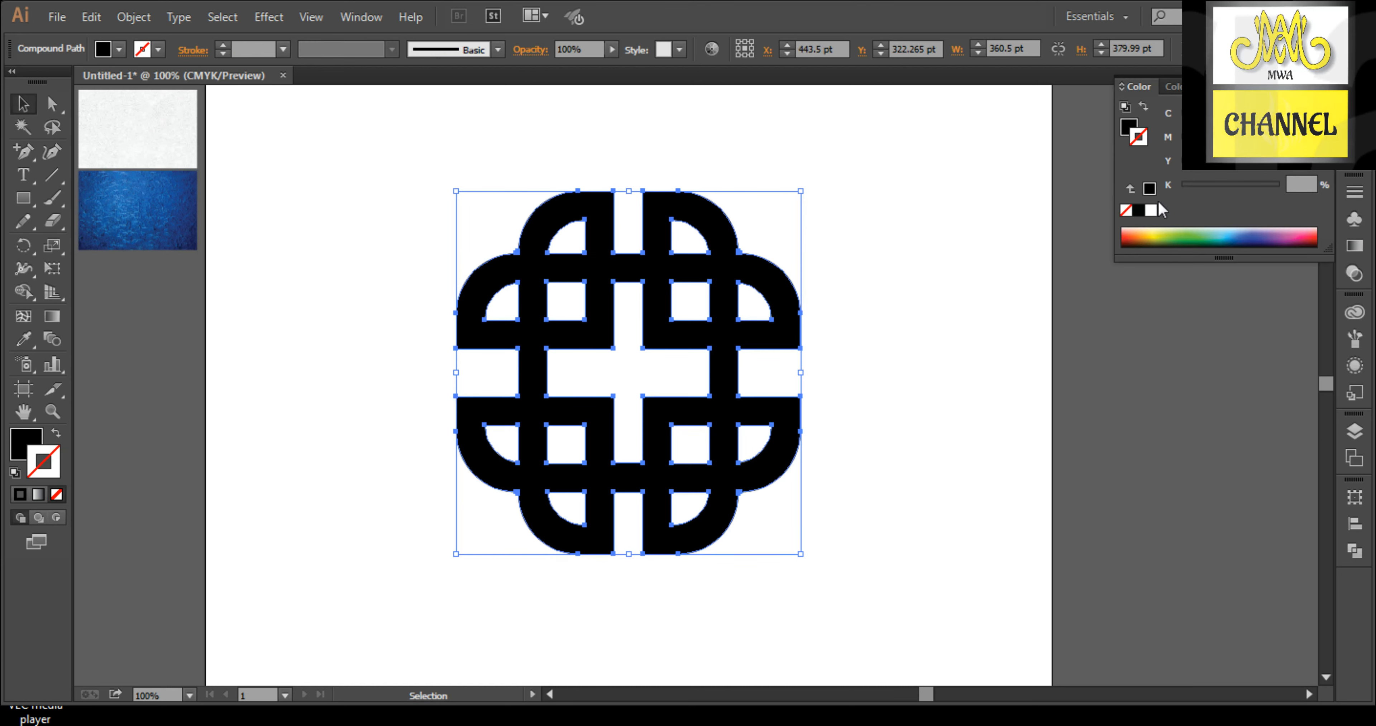
# Recolour the logo's fill to a light orange by adjusting its CMYK values, with 0% black.
pyautogui.click(1127, 127)
pyautogui.moveTo(1187, 187); pyautogui.dragTo(1280, 162)
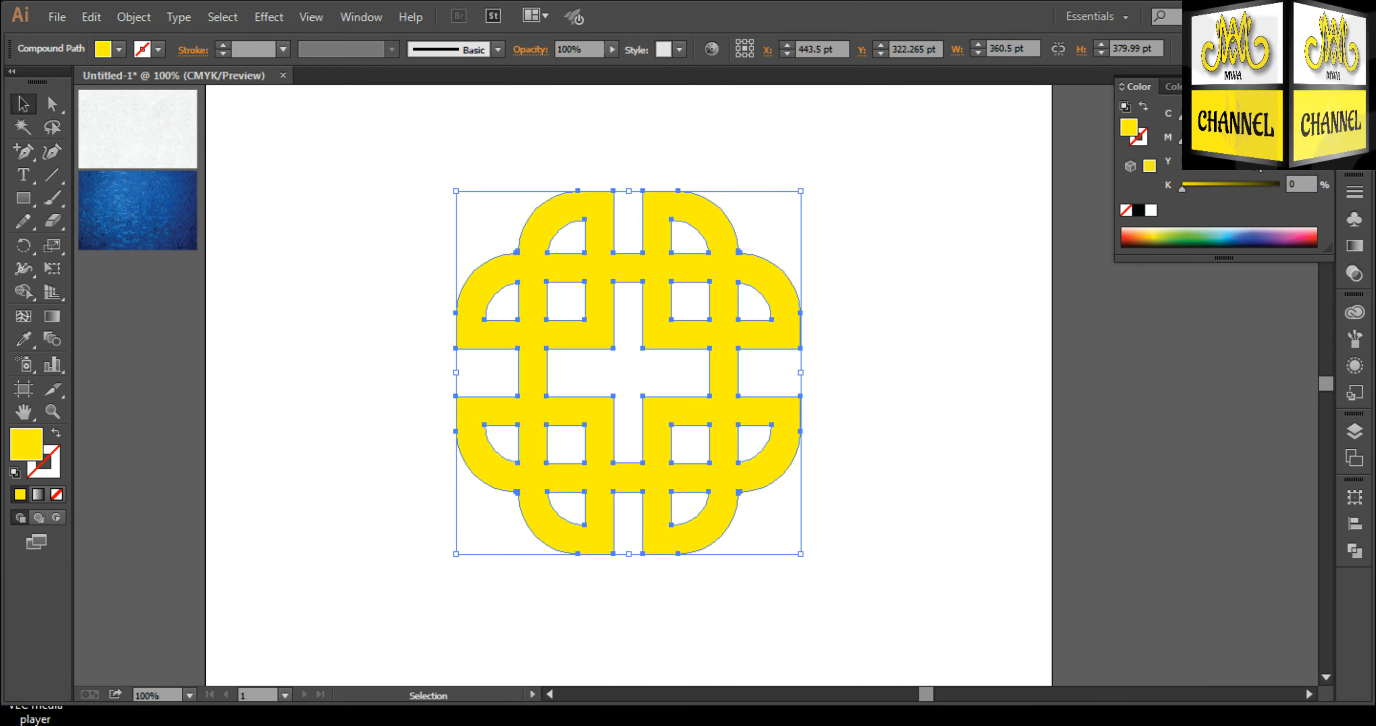
pyautogui.moveTo(1184, 137); pyautogui.dragTo(1217, 138)
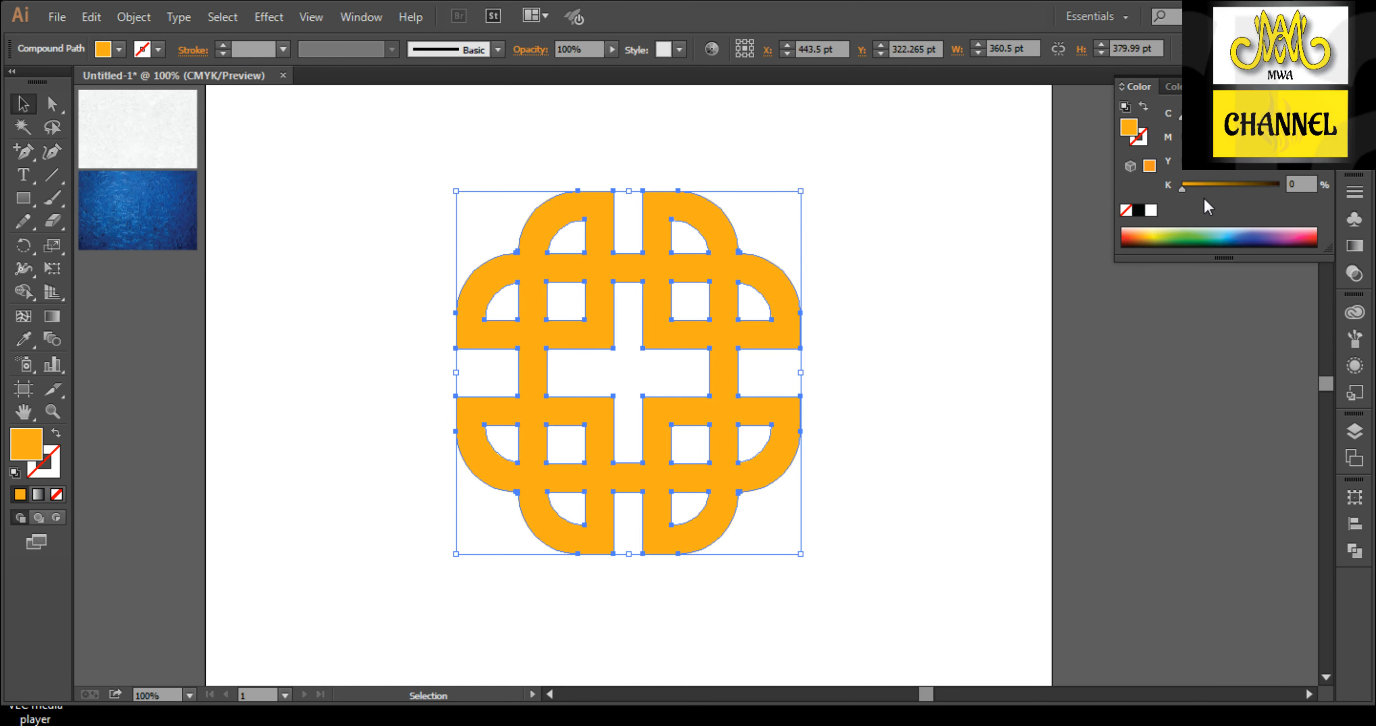
pyautogui.moveTo(1183, 187); pyautogui.dragTo(1214, 190)
pyautogui.click(1148, 231)
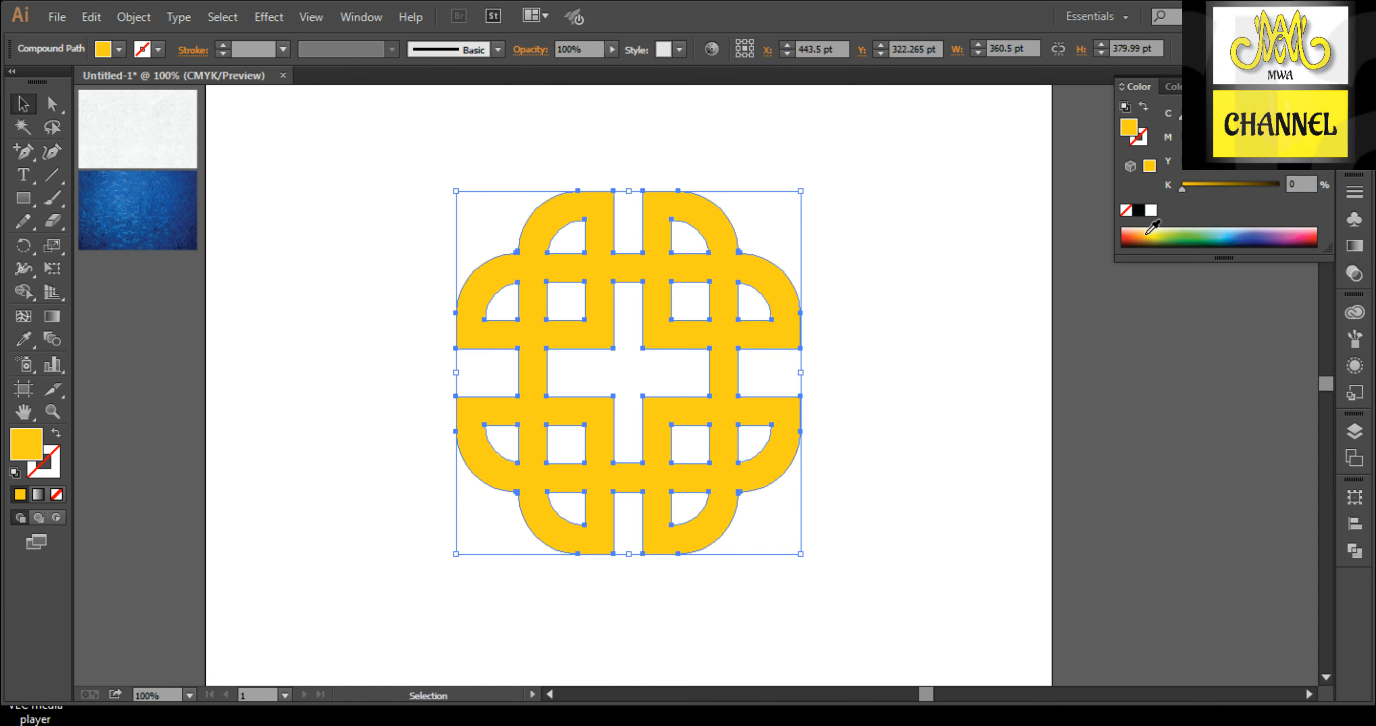
pyautogui.moveTo(1203, 140); pyautogui.dragTo(1216, 140)
pyautogui.click(1237, 171)
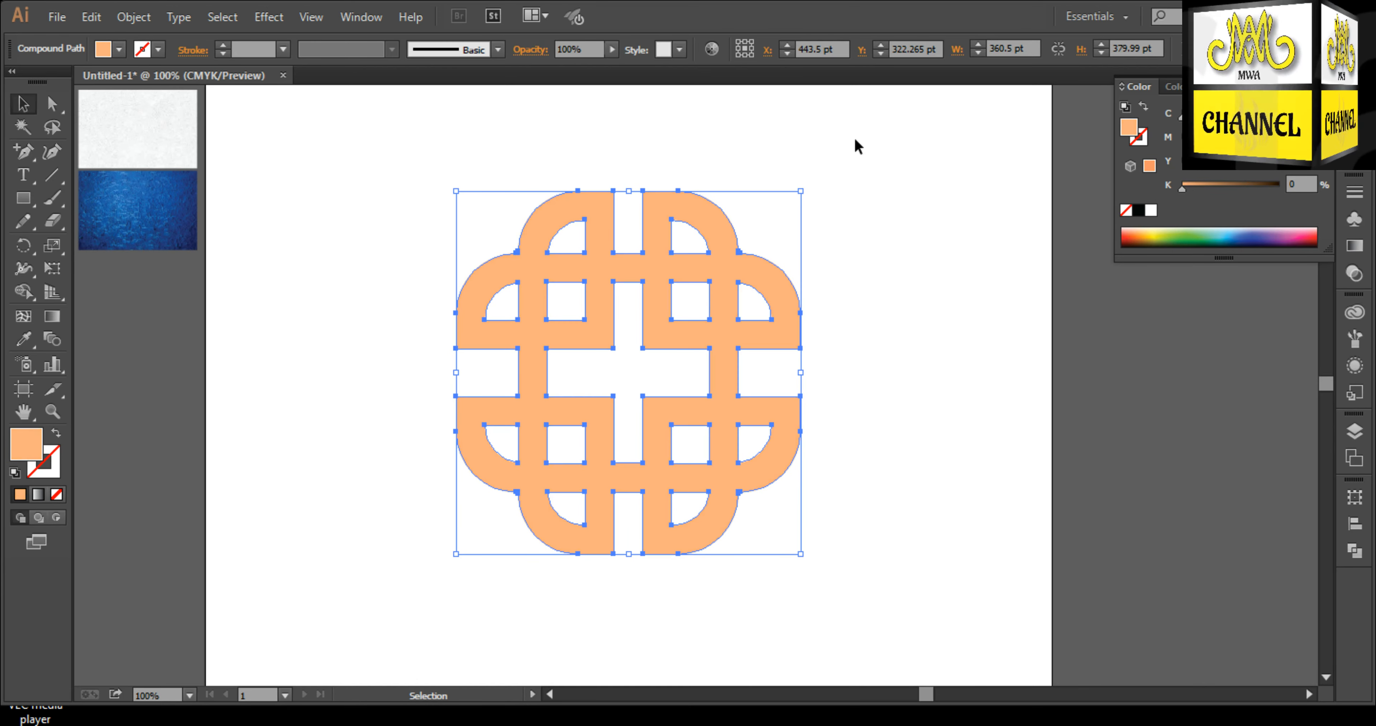
# Move the blue texture image behind the logo, enlarge it to about 651 × 435 pt and centre it to cover the whole shape.
pyautogui.click(230, 200)
pyautogui.moveTo(136, 220); pyautogui.dragTo(467, 202)
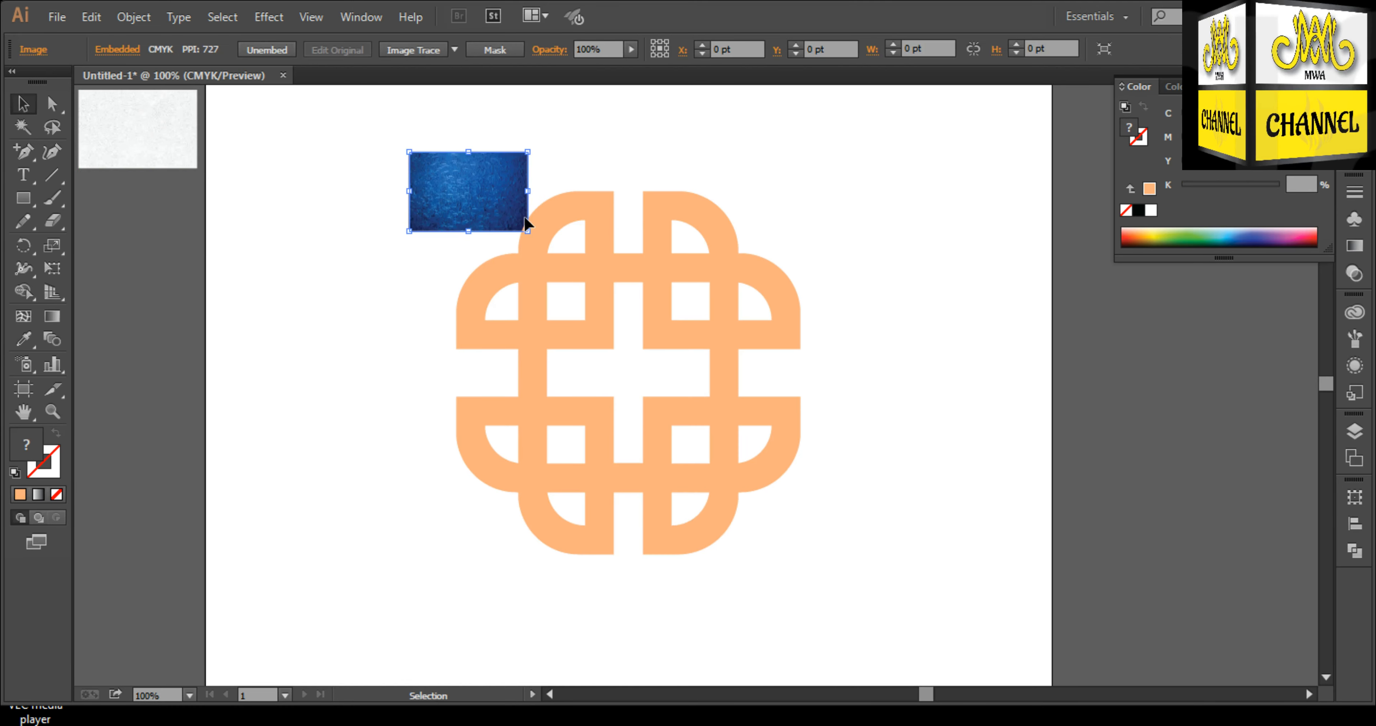
pyautogui.moveTo(530, 230); pyautogui.dragTo(885, 571)
pyautogui.moveTo(651, 473); pyautogui.dragTo(649, 579)
pyautogui.hotkey('ctrl', 'z')
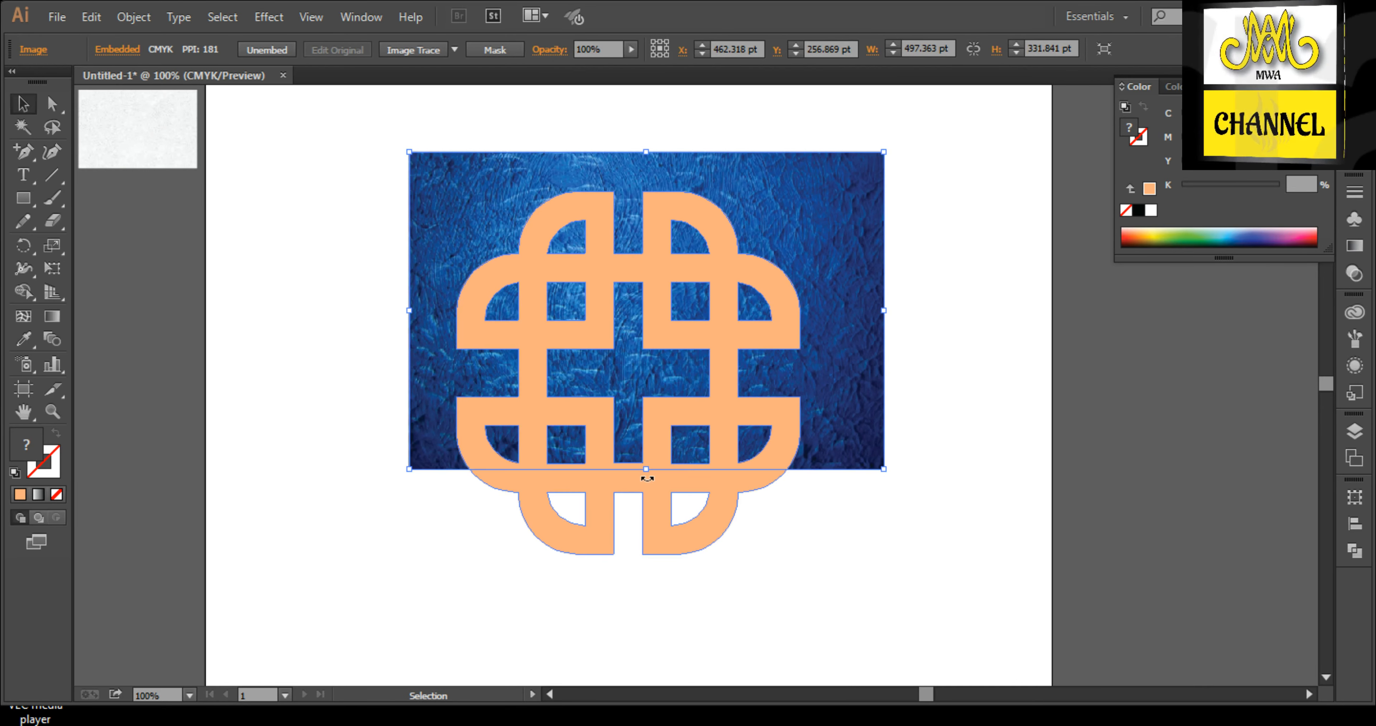
pyautogui.moveTo(645, 472); pyautogui.dragTo(661, 560)
pyautogui.moveTo(862, 209); pyautogui.dragTo(865, 289)
pyautogui.moveTo(1009, 396); pyautogui.dragTo(850, 319)
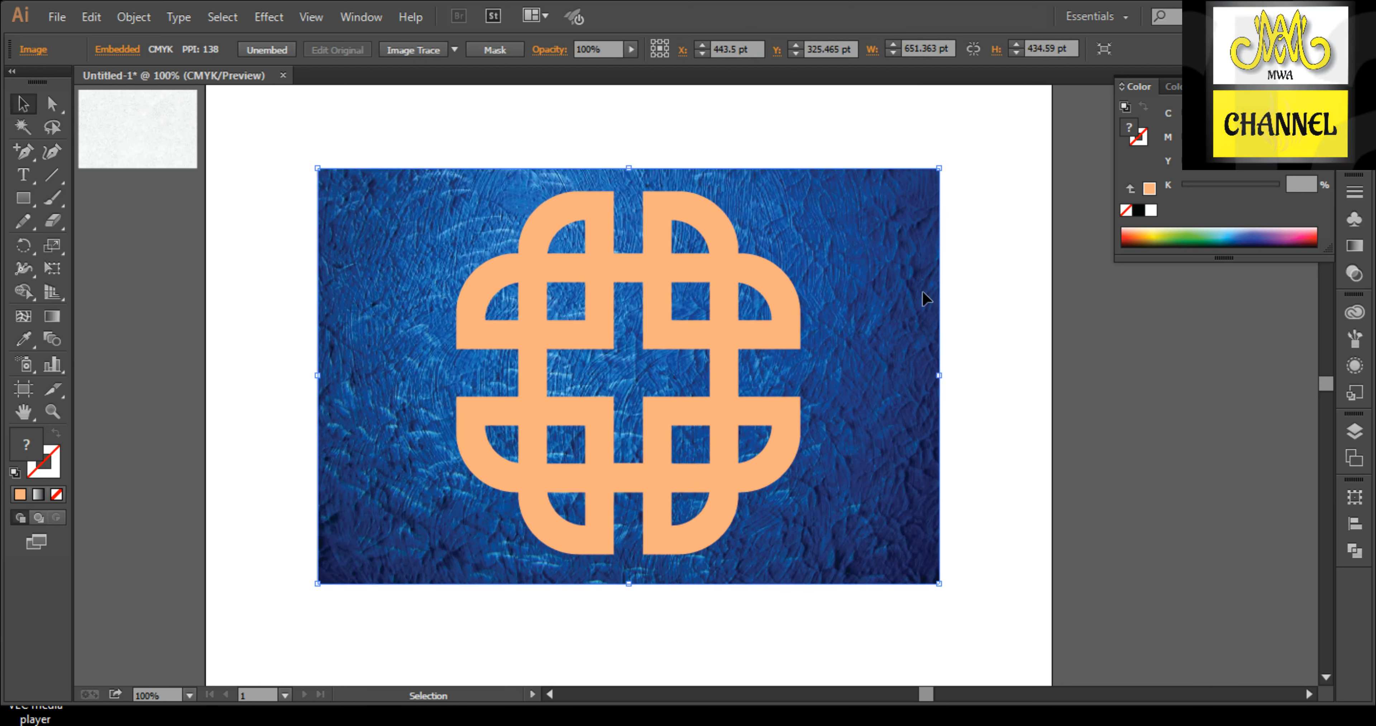
# Clip the blue texture to the logo's shape with a clipping mask.
pyautogui.keyDown('shift'); pyautogui.click(731, 412); pyautogui.keyUp('shift')
pyautogui.rightClick(732, 412)
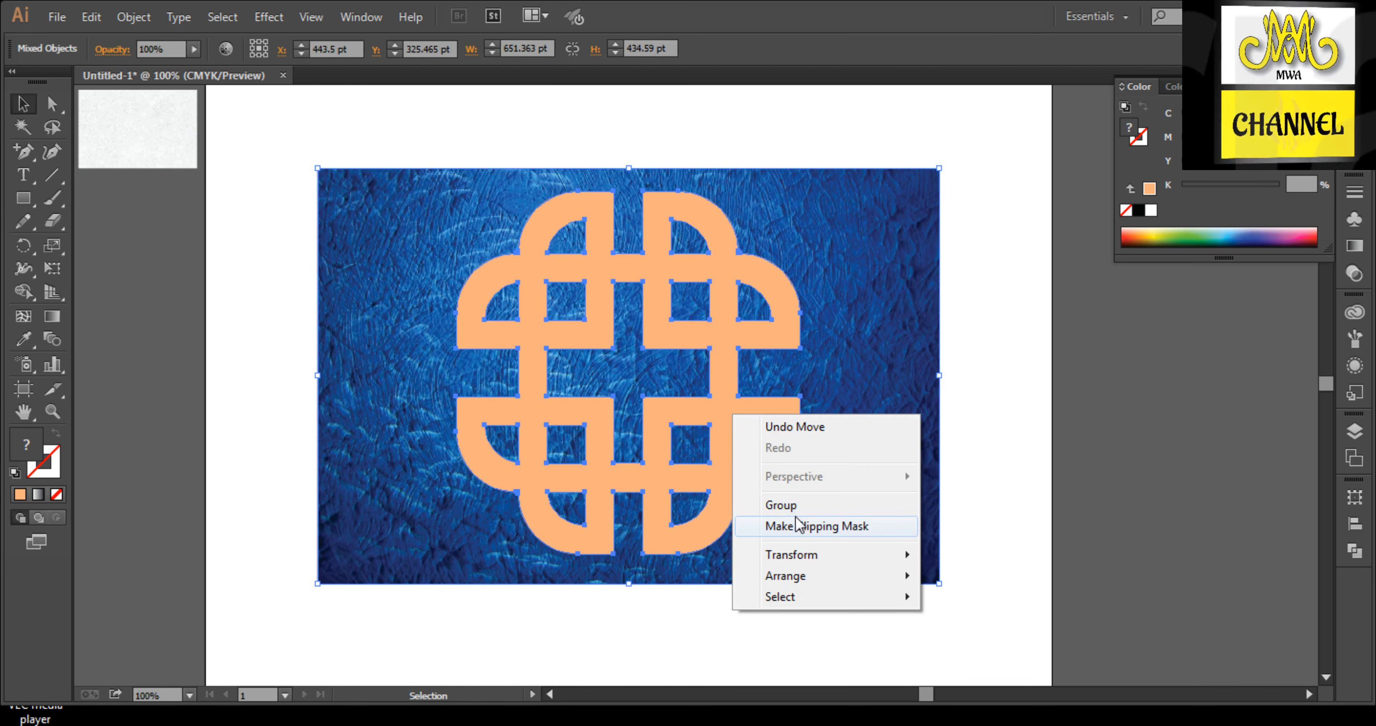
pyautogui.click(785, 527)
pyautogui.click(863, 431)
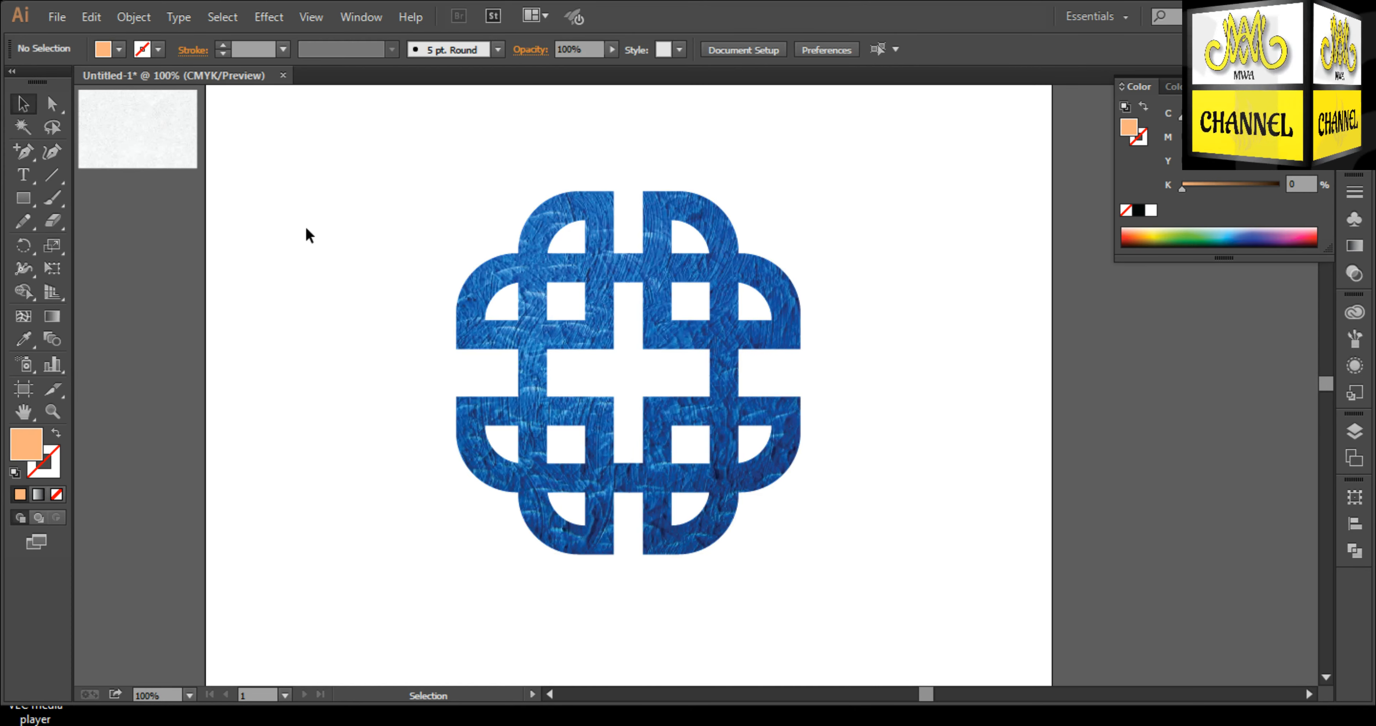
# Stretch the white paper texture behind the logo over the whole artboard, 887 × 792 pt.
pyautogui.moveTo(130, 144); pyautogui.dragTo(783, 592)
pyautogui.keyDown('alt'); pyautogui.scroll(-1, 249, 131); pyautogui.keyUp('alt')
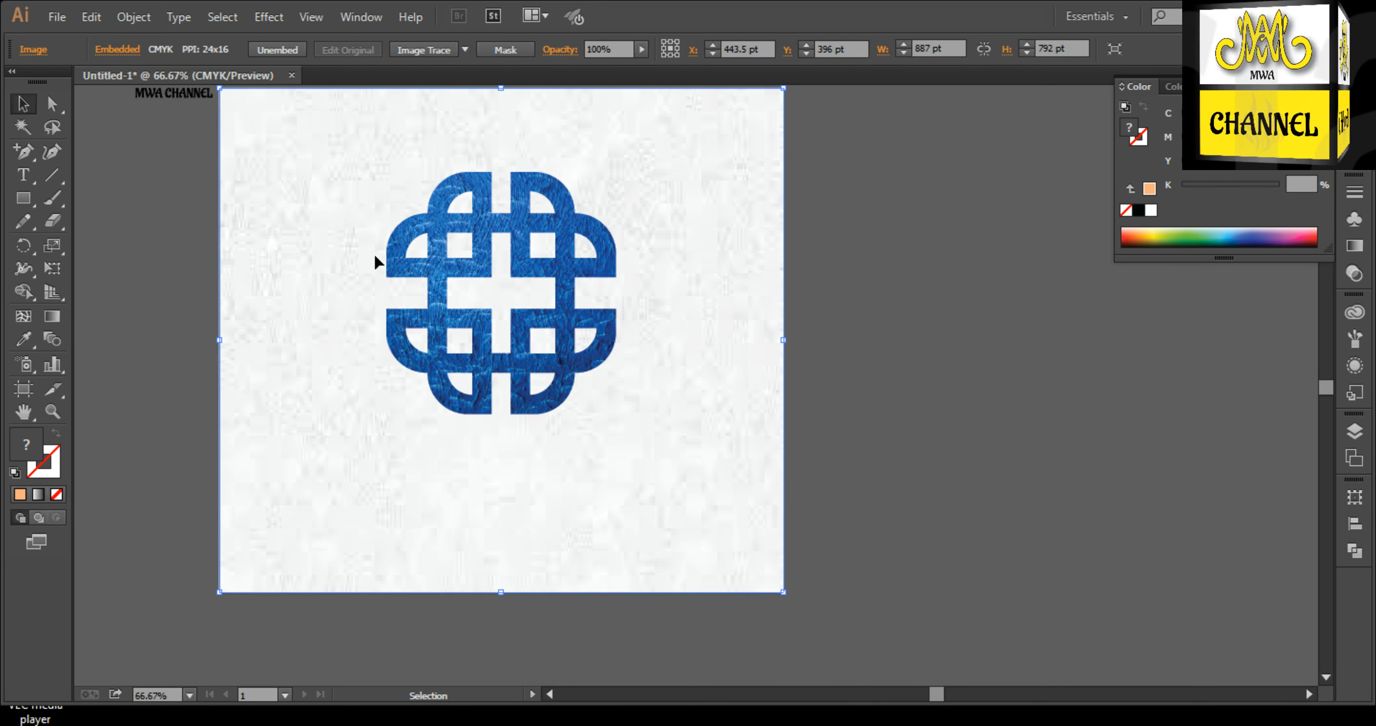
# Enlarge the logo to about 523 × 551 pt and centre it on the paper background.
pyautogui.click(432, 273)
pyautogui.moveTo(385, 414); pyautogui.dragTo(337, 486)
pyautogui.keyDown('shift'); pyautogui.click(669, 399); pyautogui.keyUp('shift')
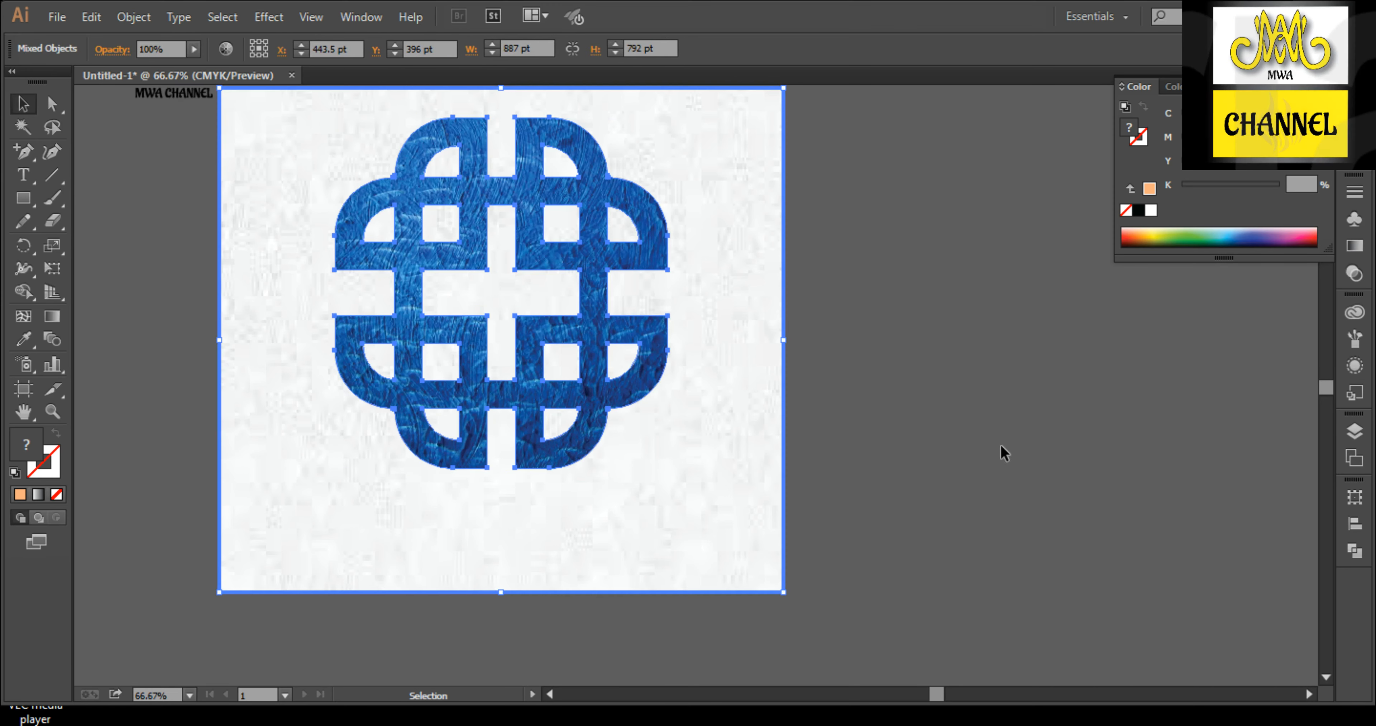
pyautogui.click(1355, 524)
pyautogui.click(1178, 527)
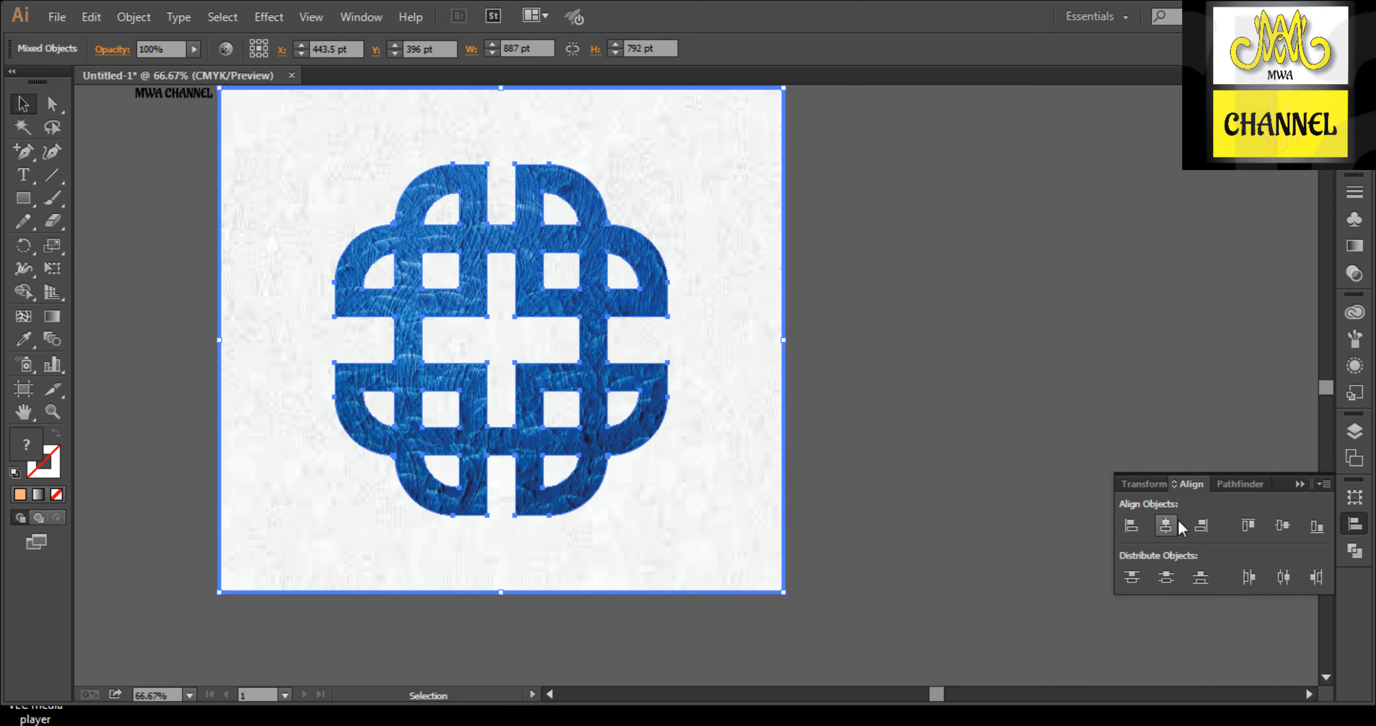
pyautogui.click(947, 430)
# Enlarge the logo proportionally from its centre to about 623 × 657 pt.
pyautogui.click(470, 272)
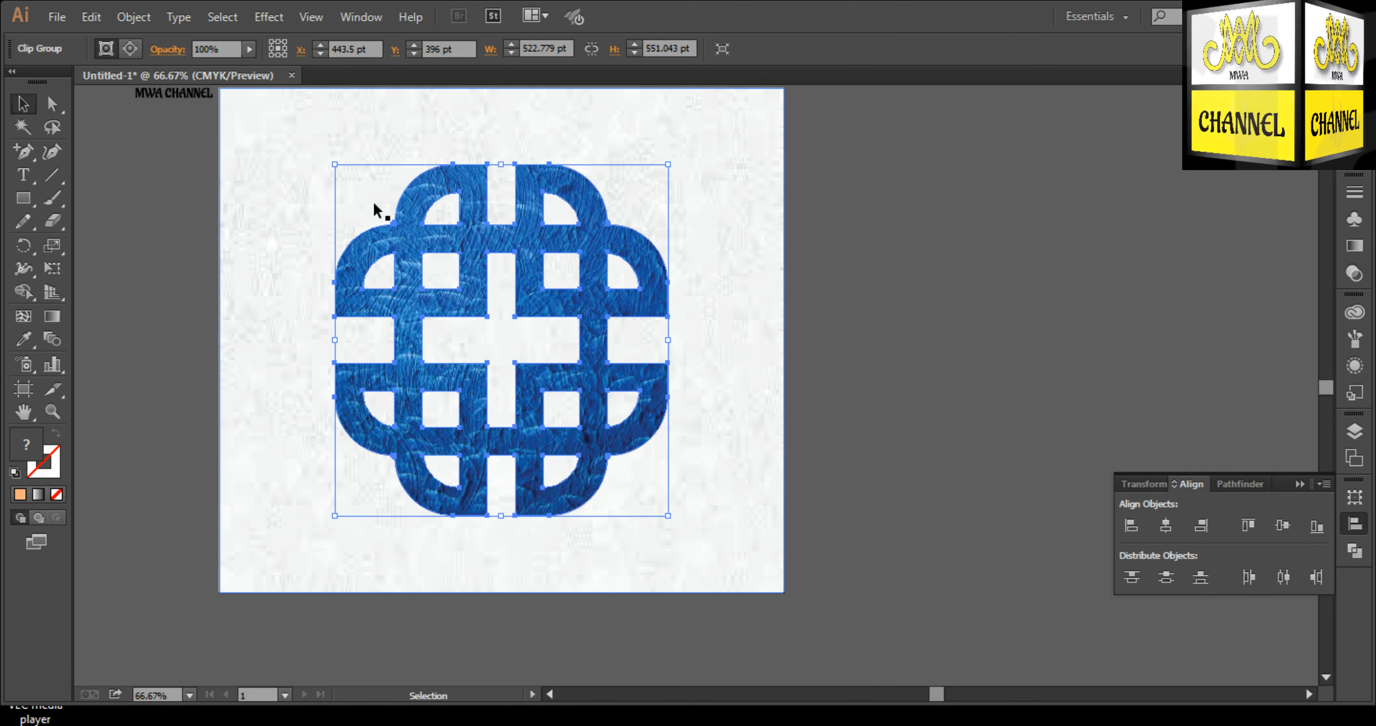
pyautogui.moveTo(335, 163); pyautogui.dragTo(236, 134)
# Move the MWA CHANNEL lettering into the logo's central opening and centre it horizontally and vertically with the logo.
pyautogui.click(148, 104)
pyautogui.moveTo(151, 96); pyautogui.dragTo(490, 341)
pyautogui.keyDown('shift'); pyautogui.click(555, 292); pyautogui.keyUp('shift')
pyautogui.click(556, 293)
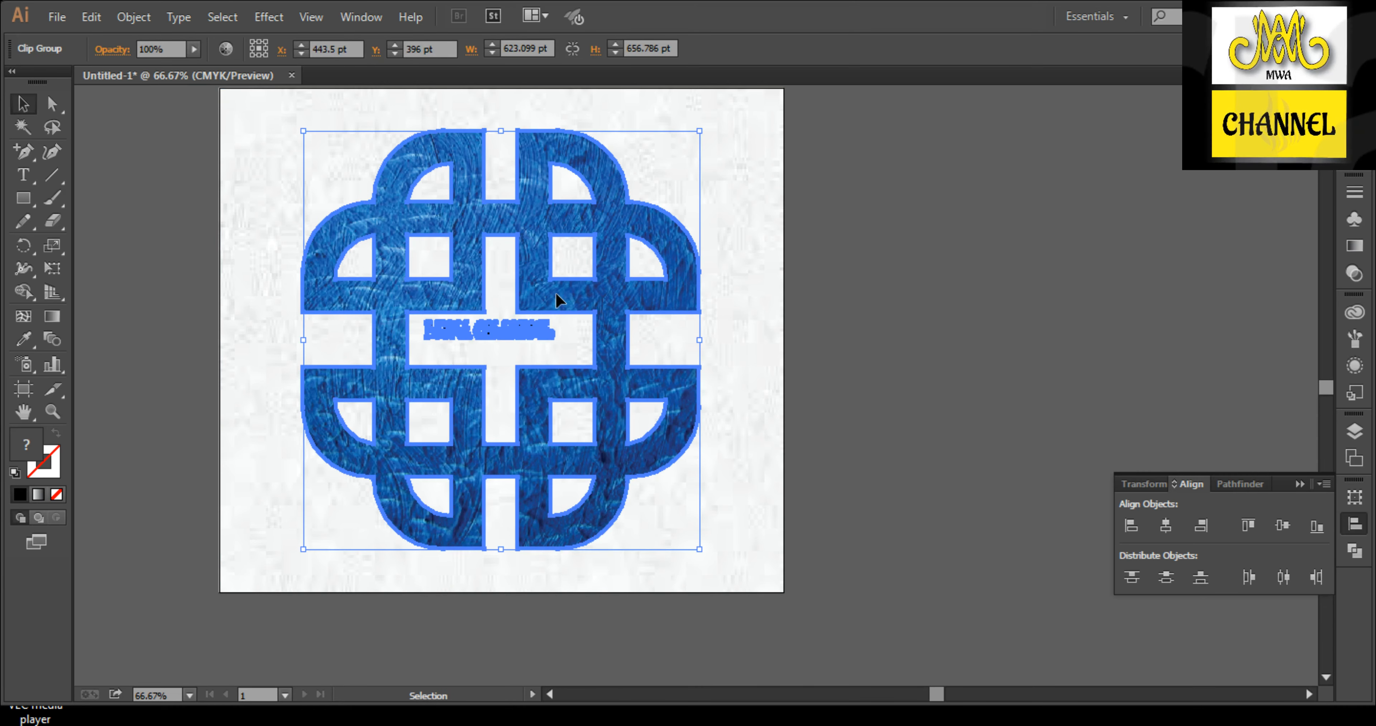
pyautogui.click(1166, 525)
pyautogui.click(1283, 525)
pyautogui.hotkey('ctrl', 'shift', 'a')
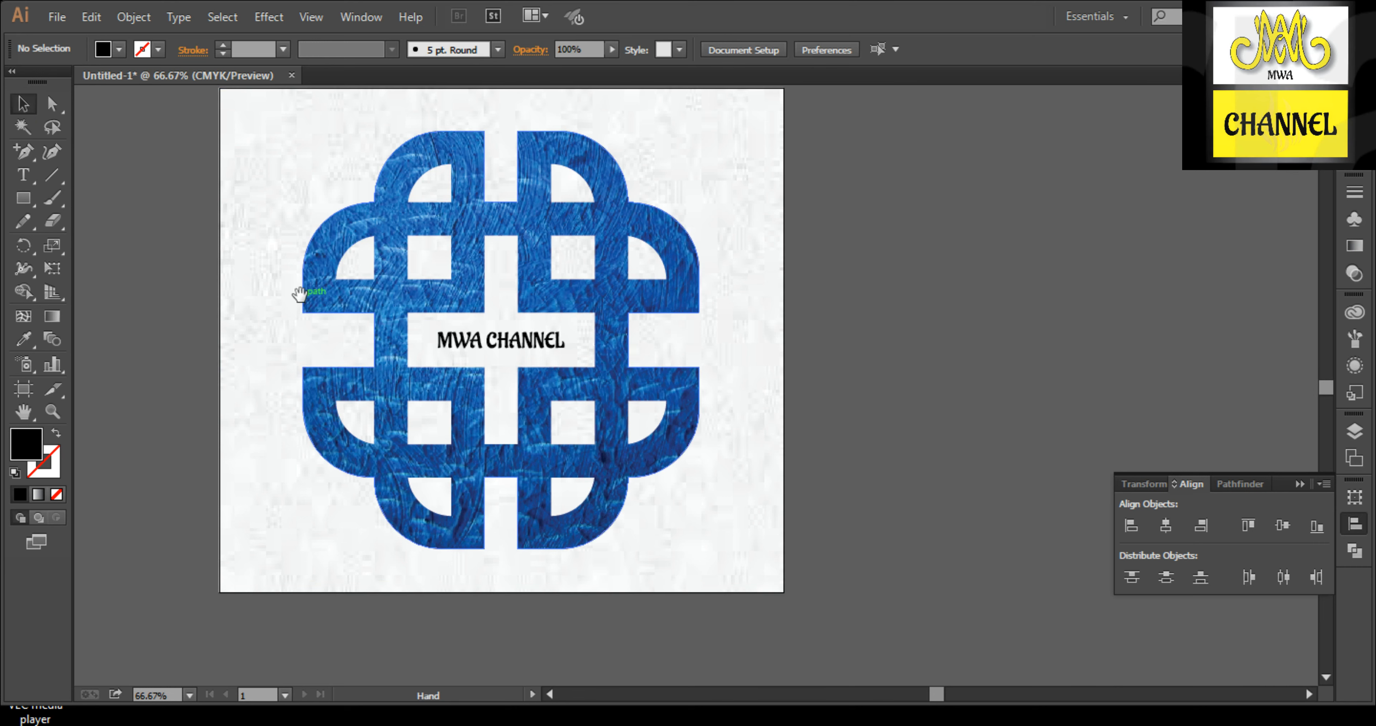
# Add the text "VIDEO KO LIKE, SUBSCRIBE AND SHARE KAREY" starting beside the artboard.
pyautogui.moveTo(301, 295); pyautogui.dragTo(351, 335)
pyautogui.click(23, 174)
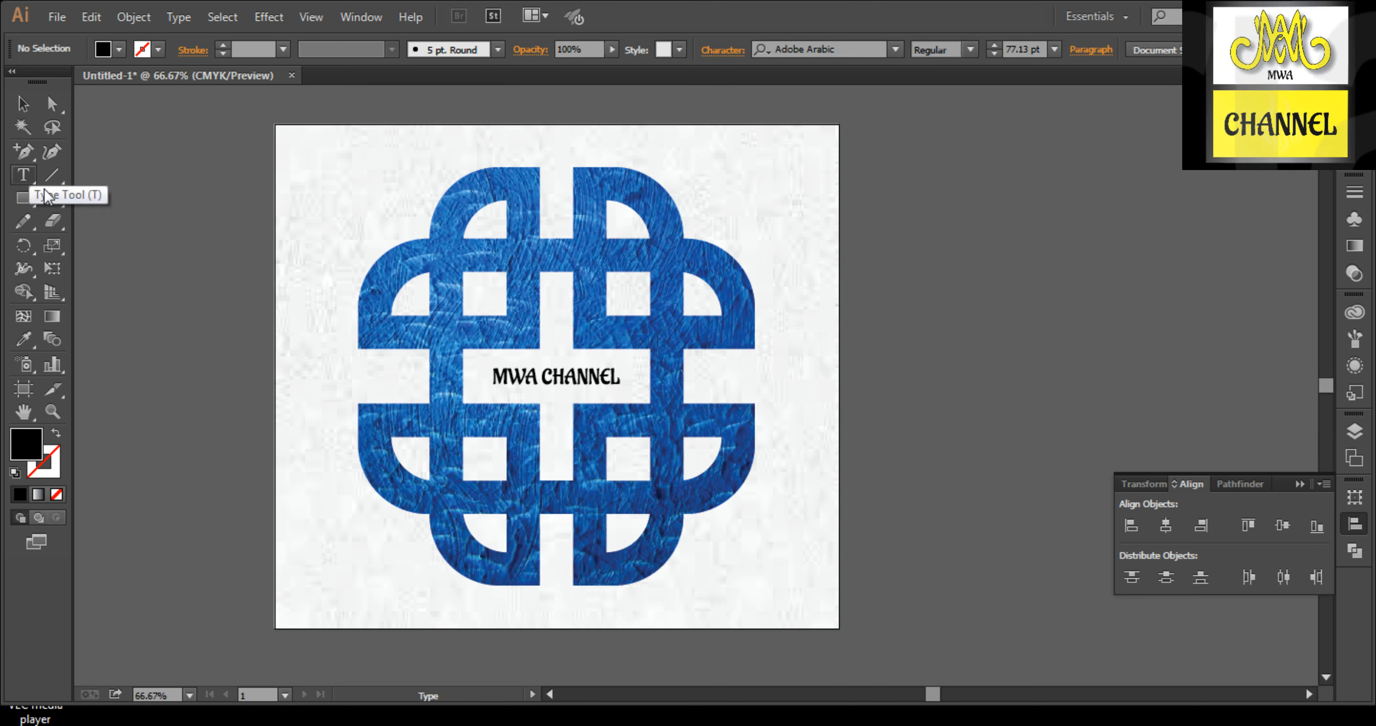
pyautogui.click(155, 245)
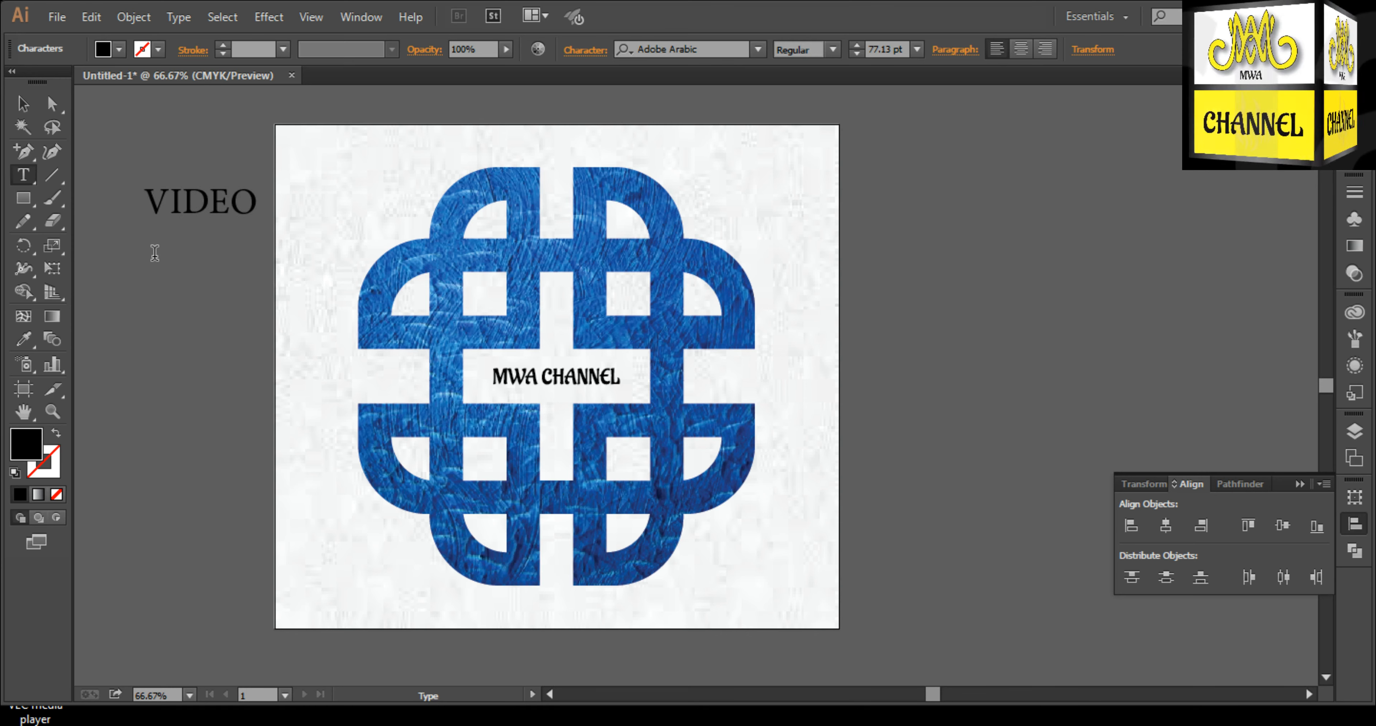
pyautogui.write('LIKE, SUBSCRIBE AND SHARE KAREY')
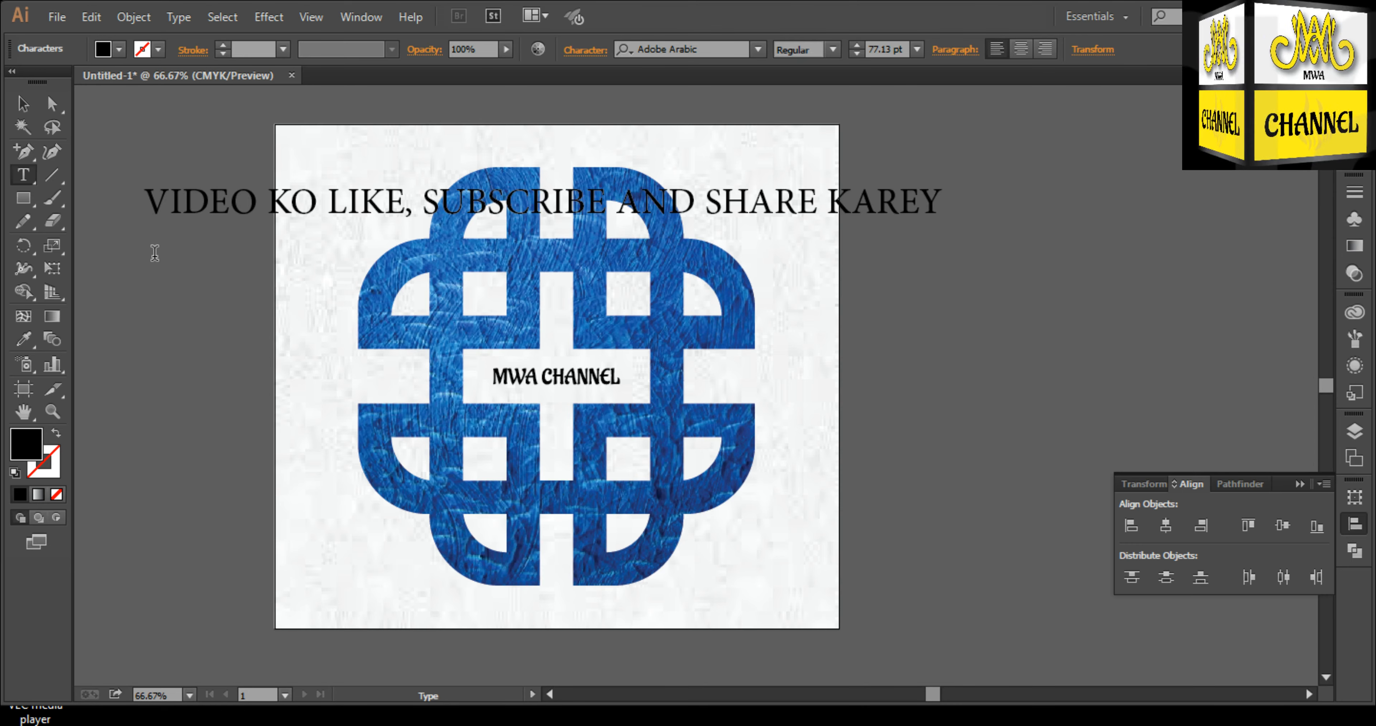
# Shrink the new text line to 47.24 pt and place it above the logo along the artboard's upper edge.
pyautogui.click(23, 103)
pyautogui.moveTo(144, 210); pyautogui.dragTo(298, 208)
pyautogui.moveTo(524, 217); pyautogui.dragTo(545, 154)
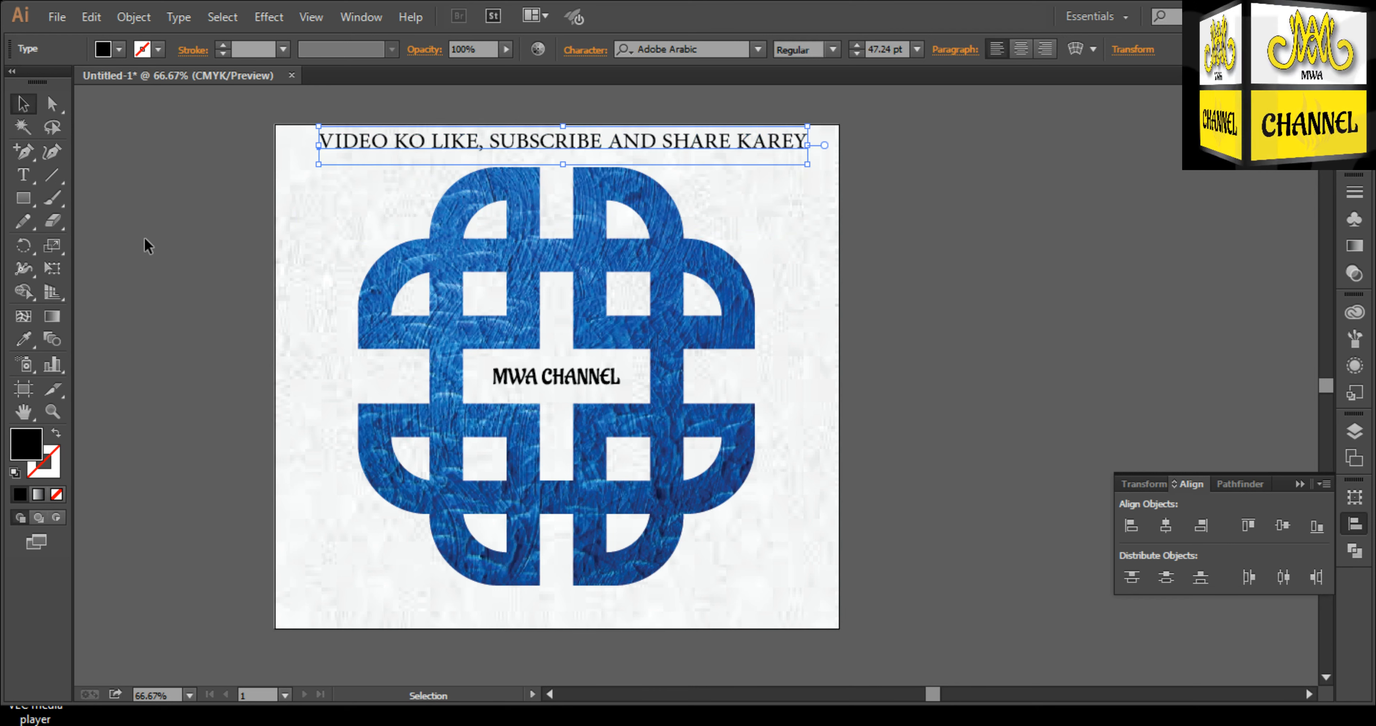
pyautogui.click(202, 238)
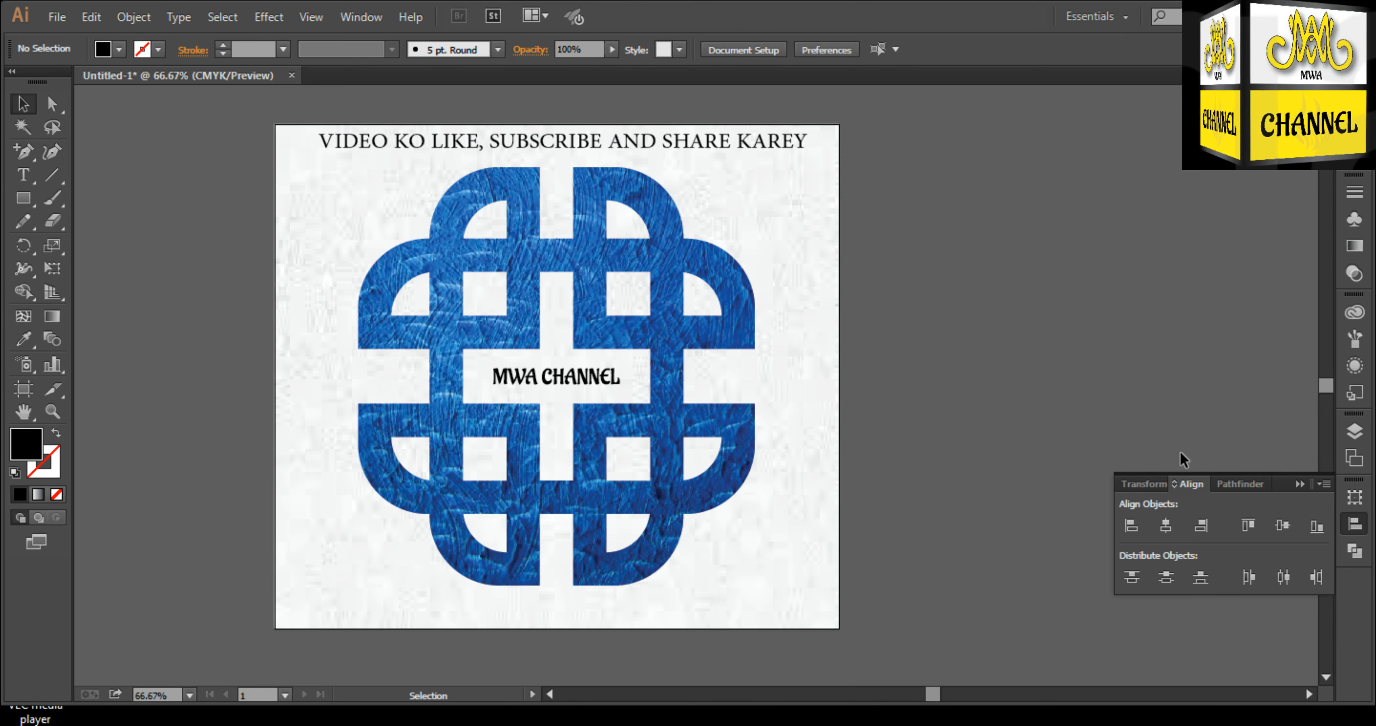
pyautogui.click(1301, 484)
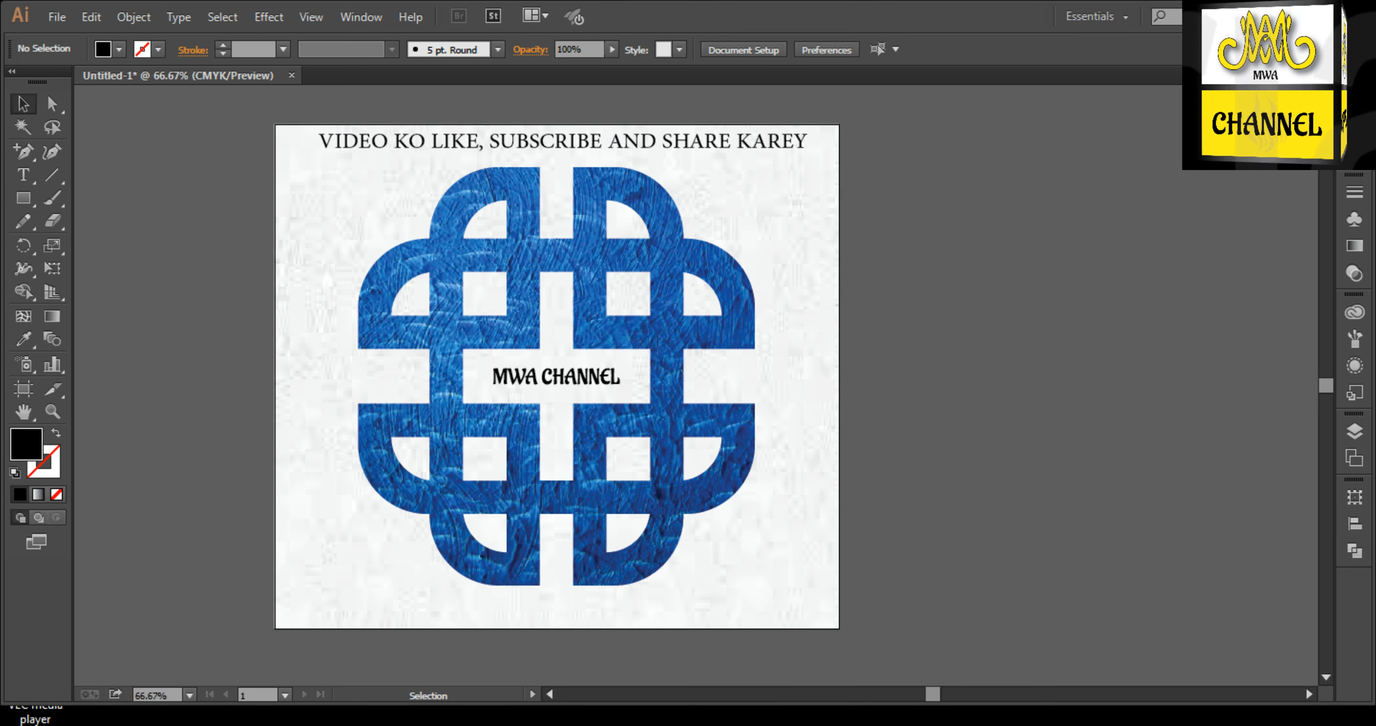
# Try a yellow fill on the MWA CHANNEL lettering.
pyautogui.click(550, 379)
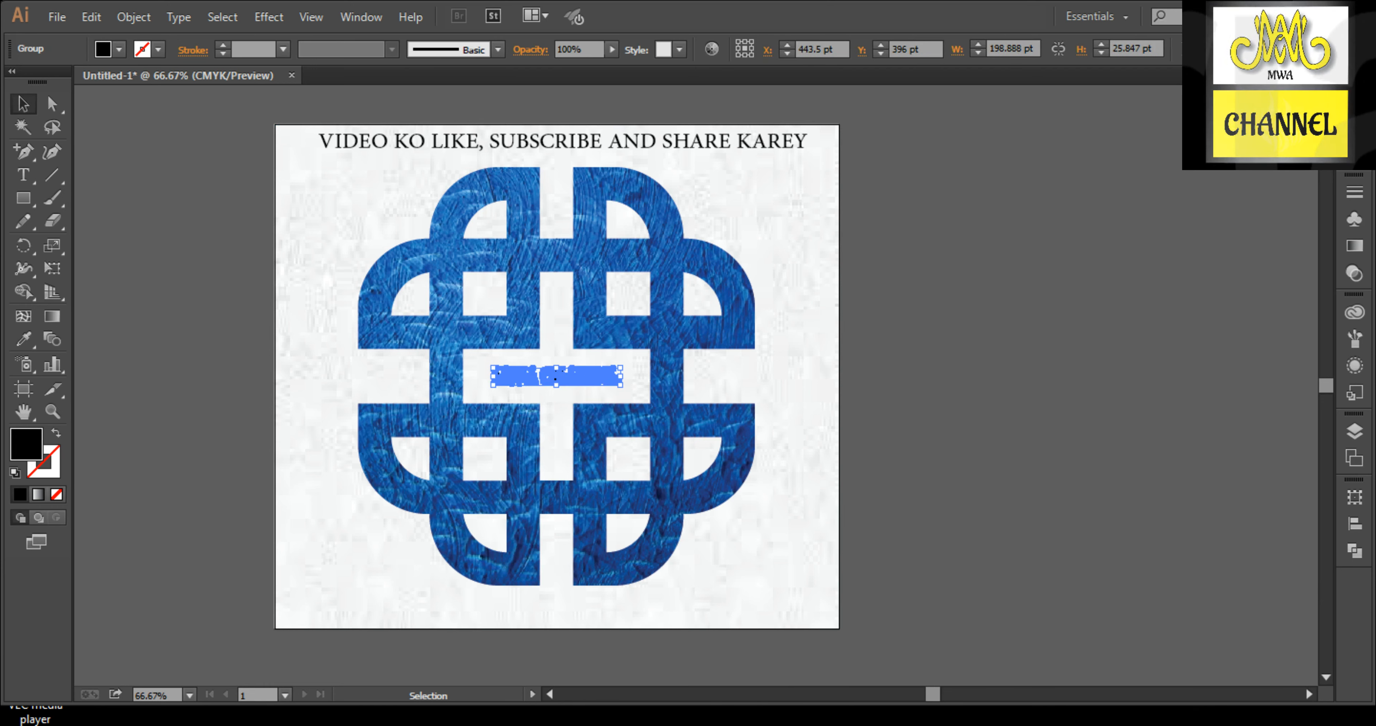
pyautogui.click(1355, 102)
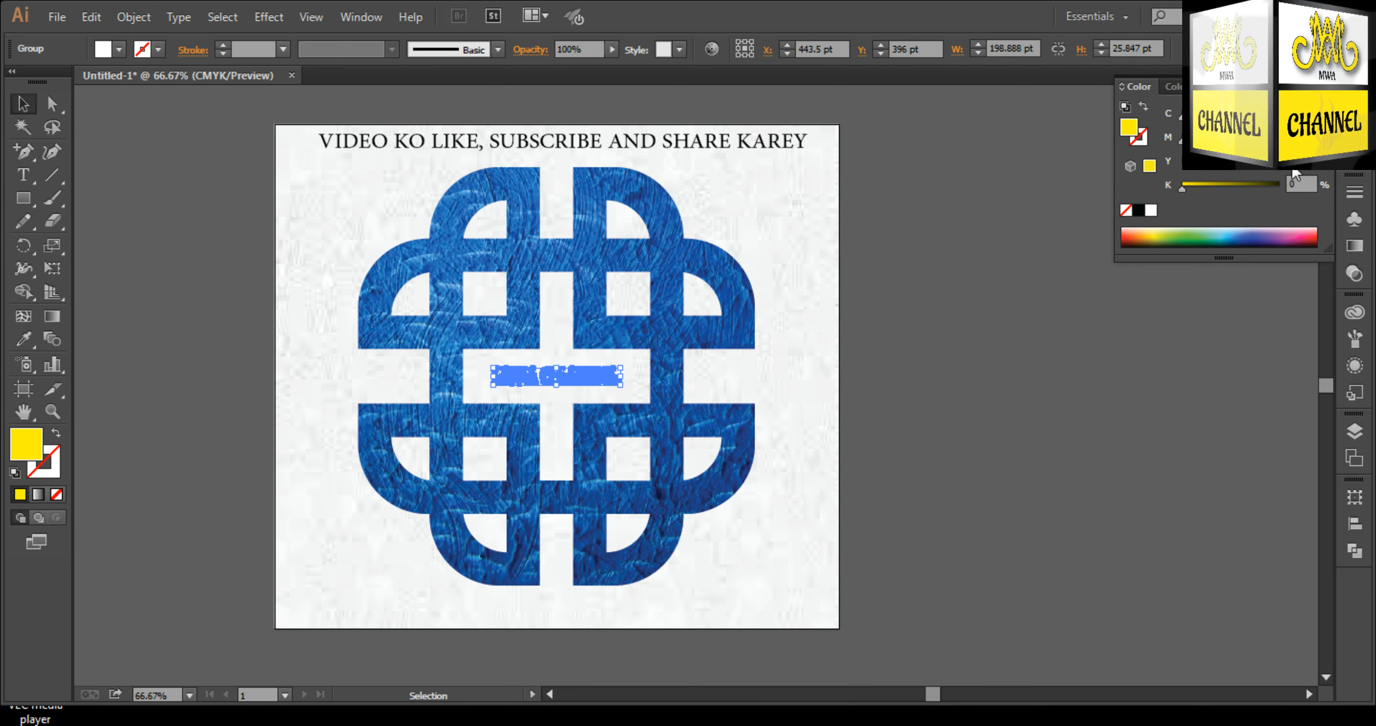
pyautogui.click(980, 337)
pyautogui.click(593, 388)
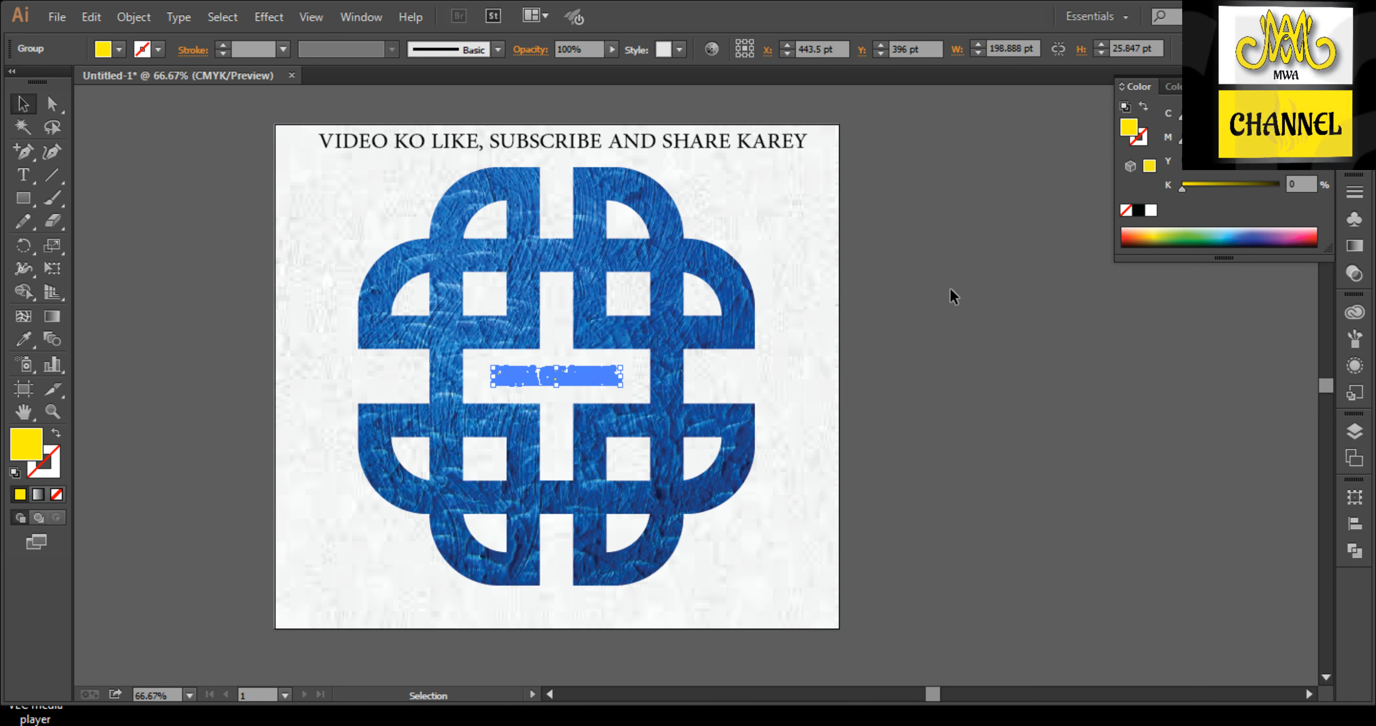
# Recolour the MWA CHANNEL lettering to a blue fill with 32% black.
pyautogui.click(1151, 209)
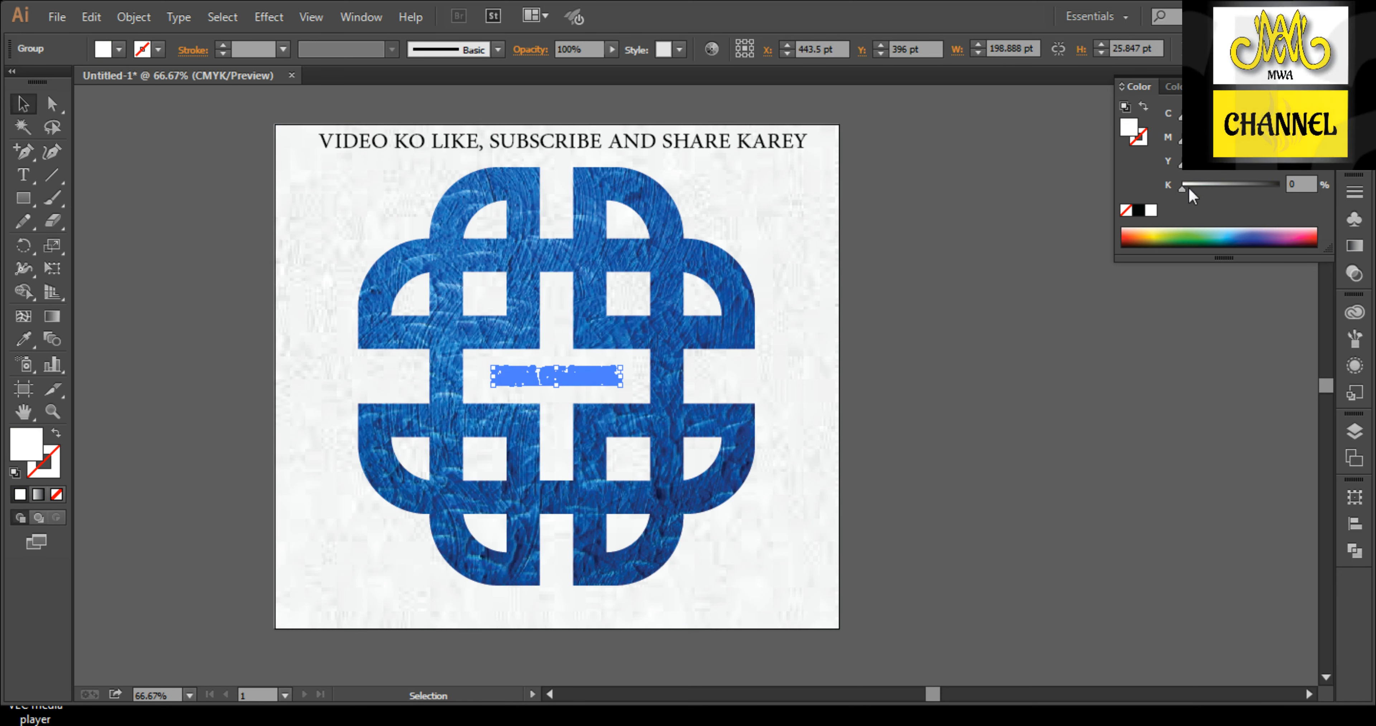
pyautogui.moveTo(1189, 189); pyautogui.dragTo(1216, 183)
pyautogui.moveTo(1181, 114); pyautogui.dragTo(1278, 114)
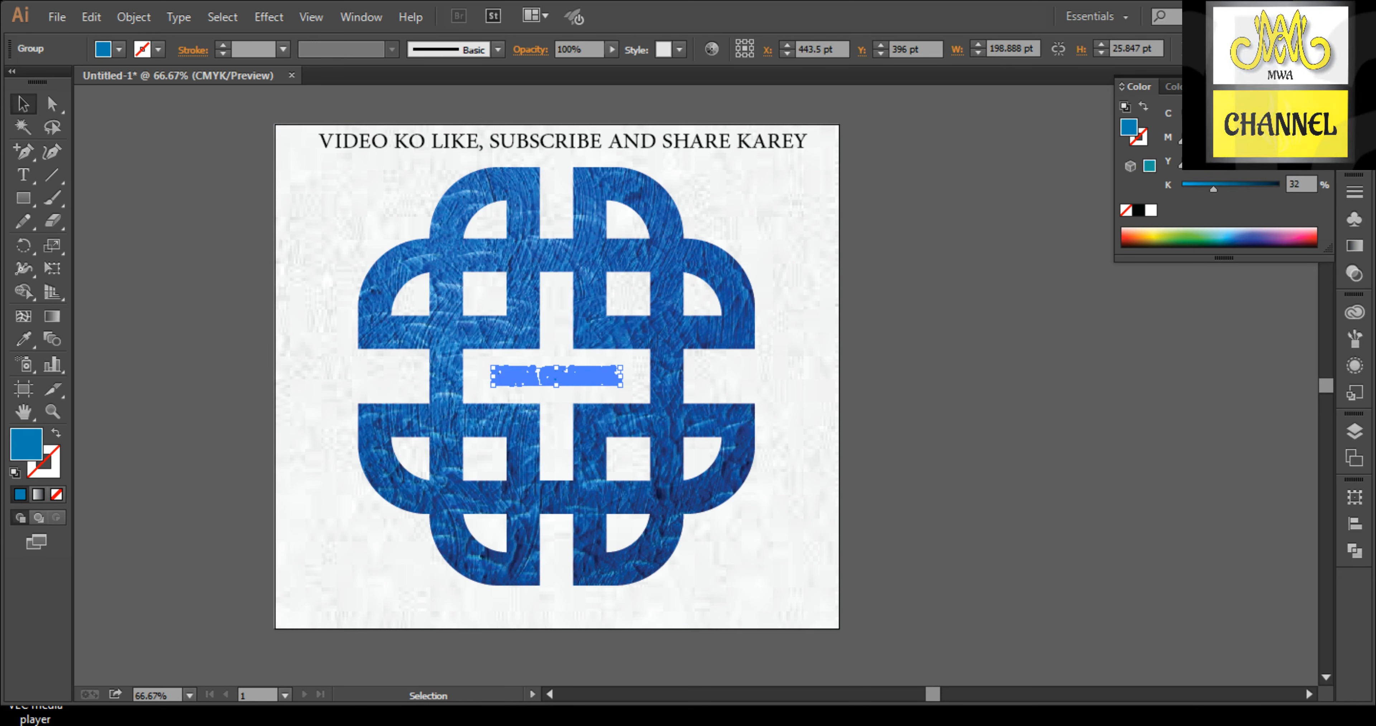
# Try an olive-green fill on the MWA CHANNEL lettering and undo it.
pyautogui.click(1186, 240)
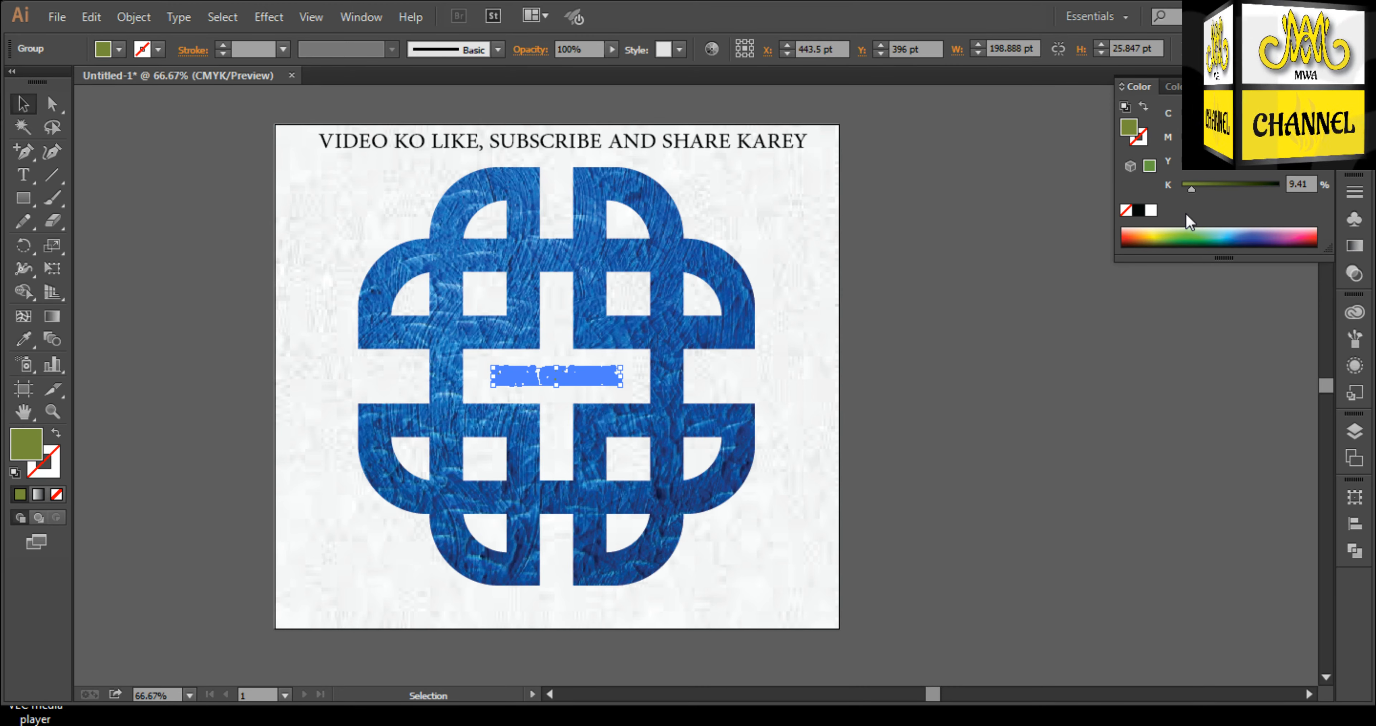
pyautogui.hotkey('ctrl', 'z')
pyautogui.click(930, 353)
# Brighten the blue MWA CHANNEL lettering by setting its black component to 0%.
pyautogui.click(615, 376)
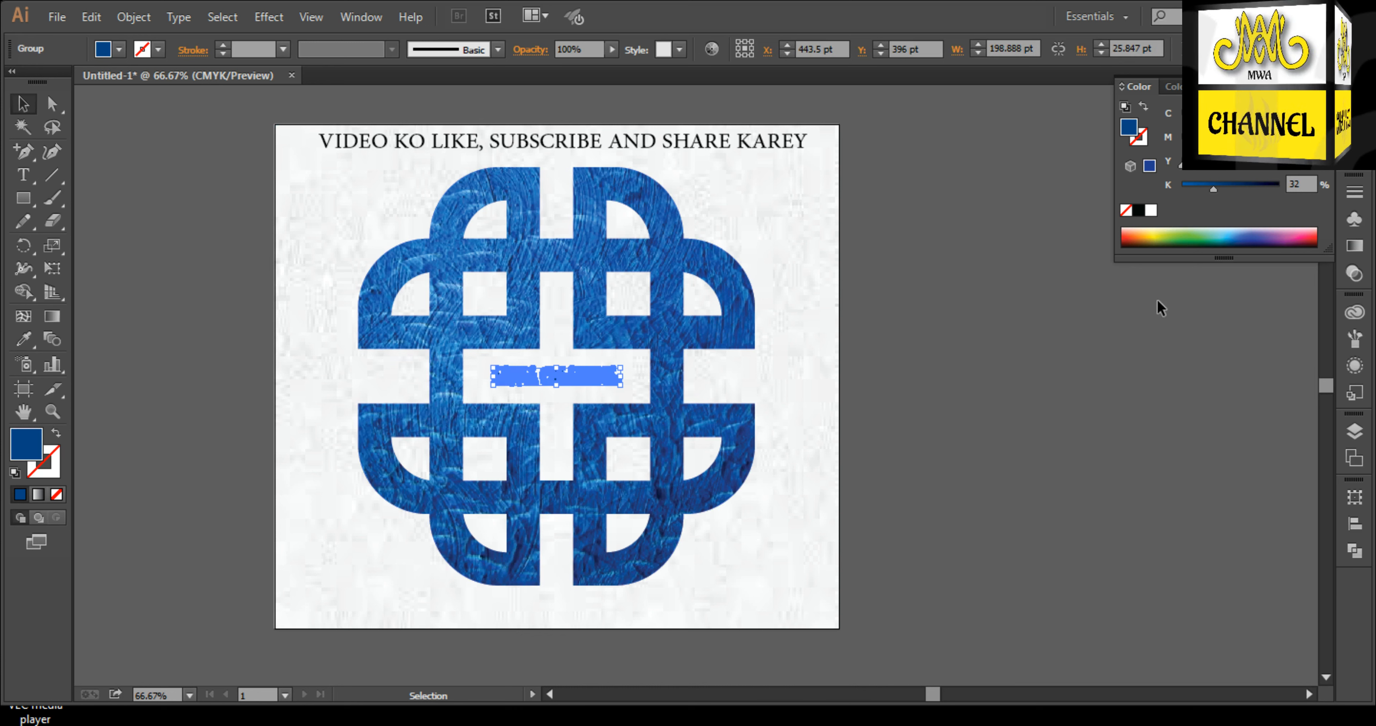
pyautogui.click(1183, 188)
pyautogui.click(918, 351)
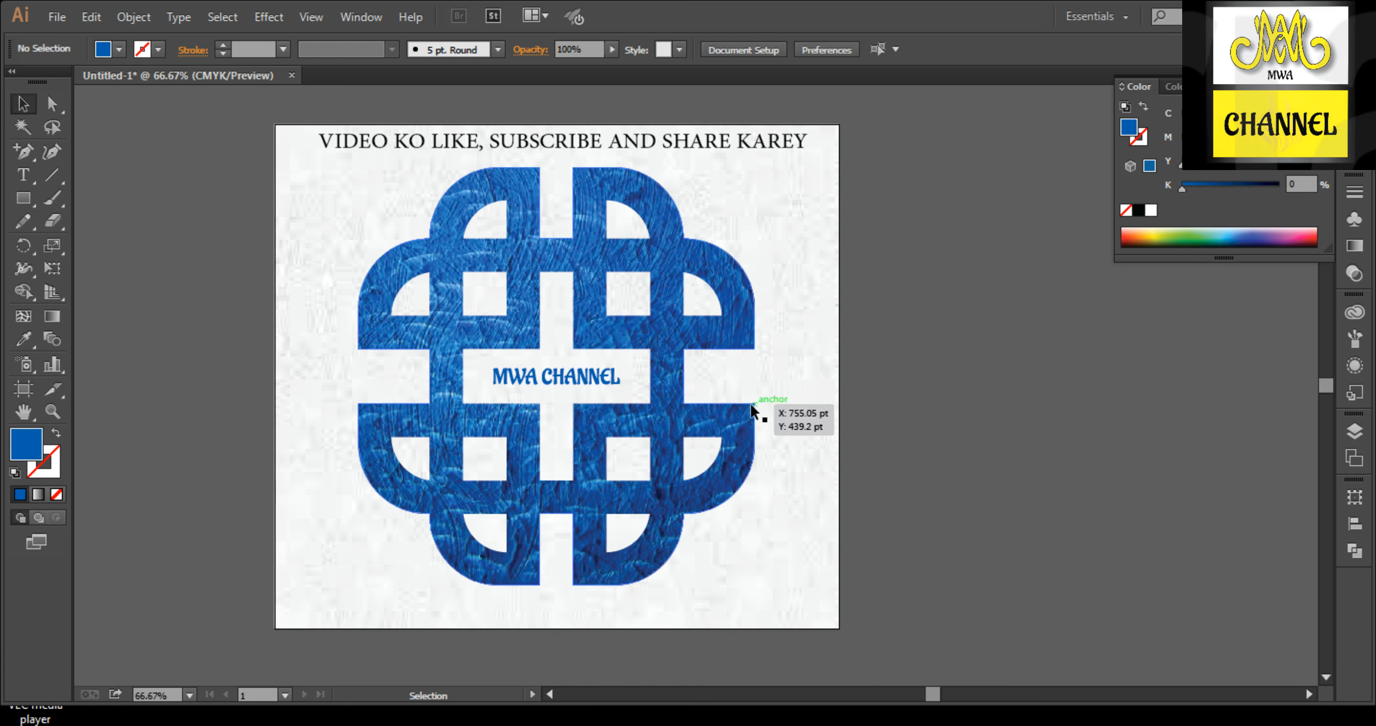